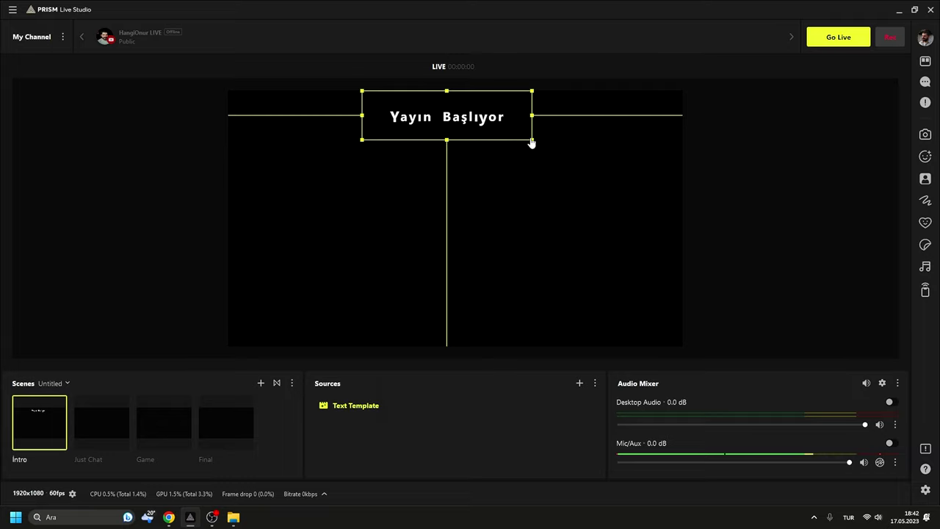
# Resize the "Yayın Başlıyor" title in the Intro scene and add a new Background Template source.
pyautogui.moveTo(572, 153); pyautogui.dragTo(527, 152)
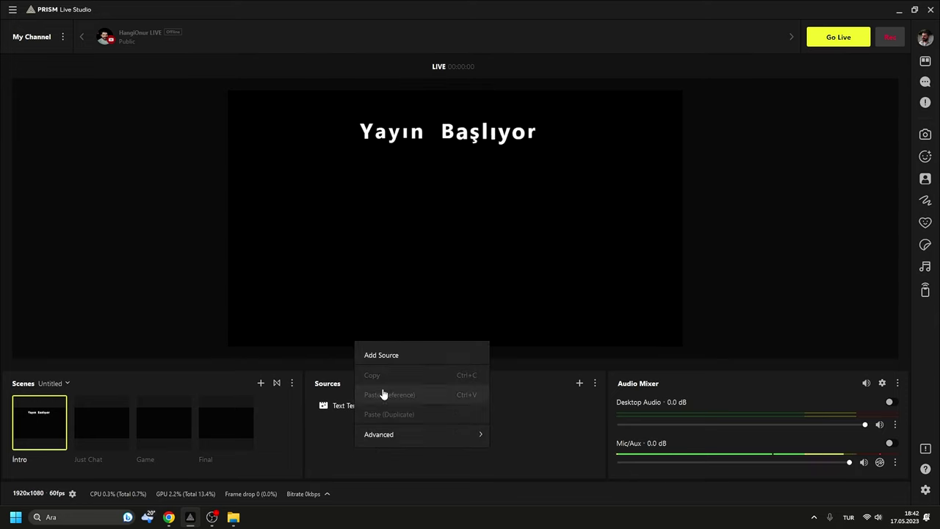
pyautogui.click(382, 355)
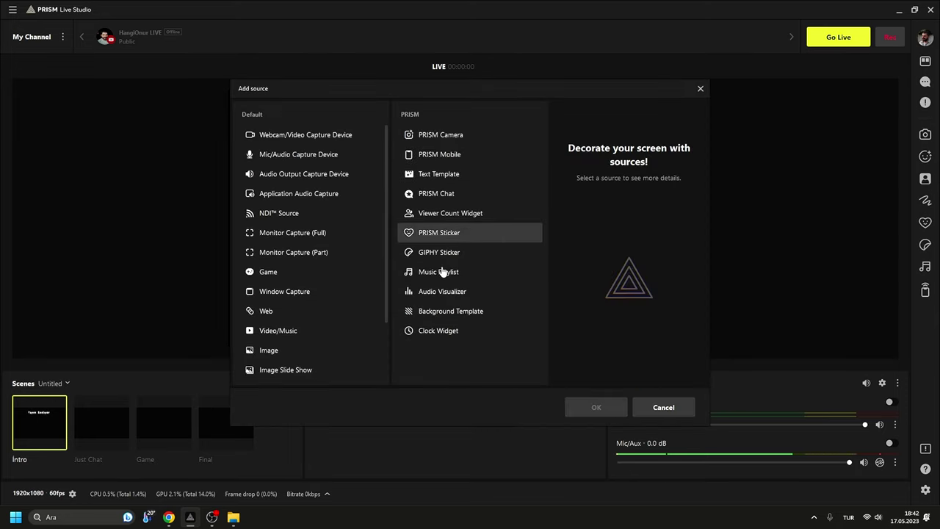
pyautogui.click(443, 317)
pyautogui.click(596, 406)
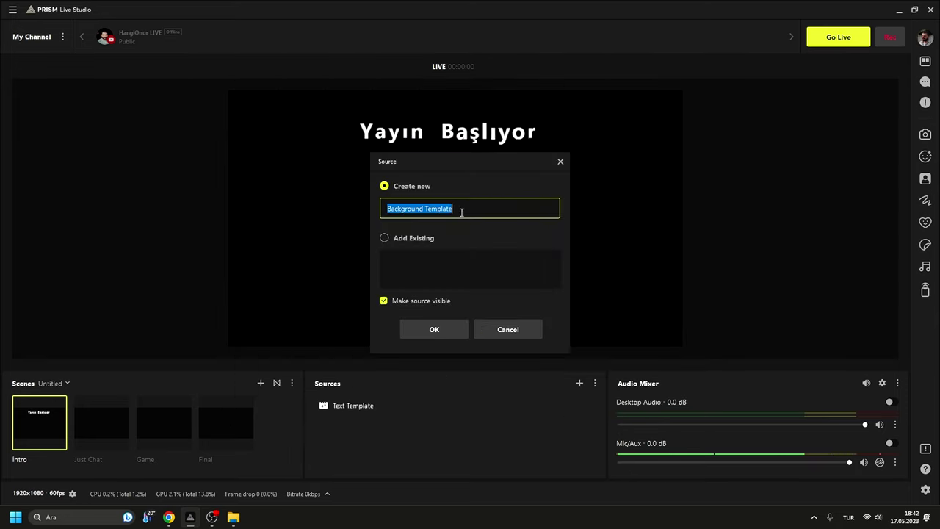
pyautogui.click(433, 331)
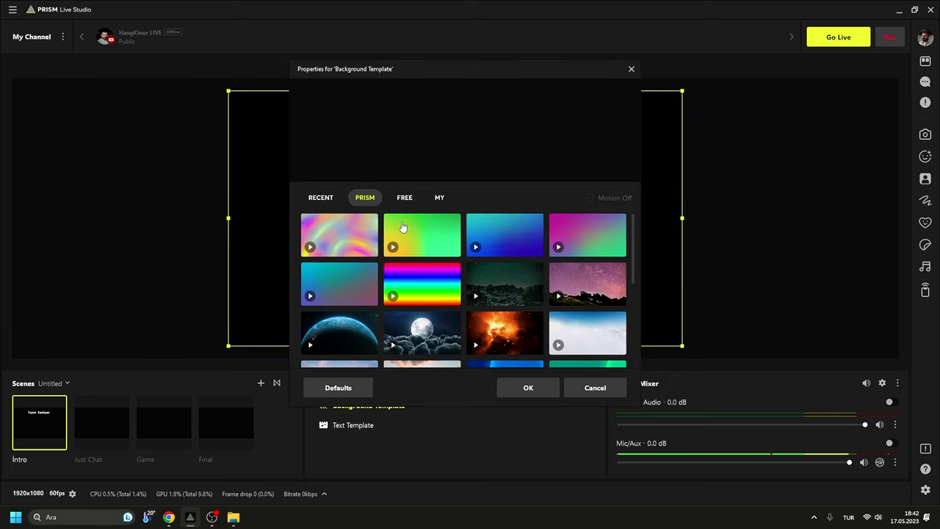
# Examine the backgrounds offered in the PRISM, Free and My libraries of the Background Template properties.
pyautogui.scroll(-3, 509, 319)
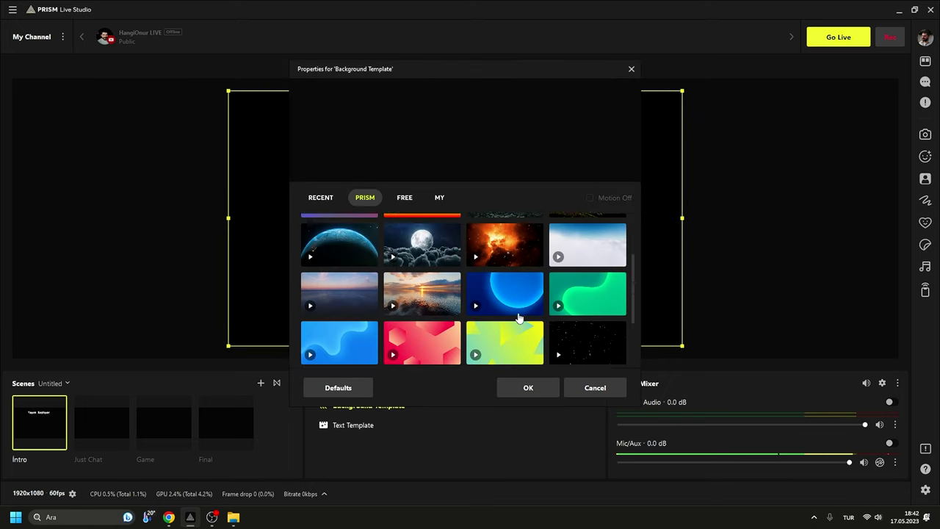
pyautogui.scroll(3, 524, 331)
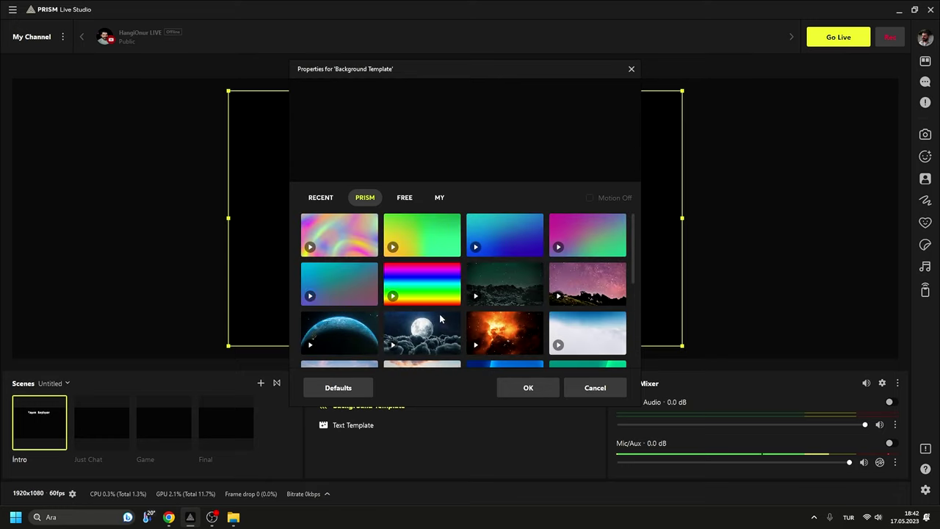
pyautogui.click(405, 198)
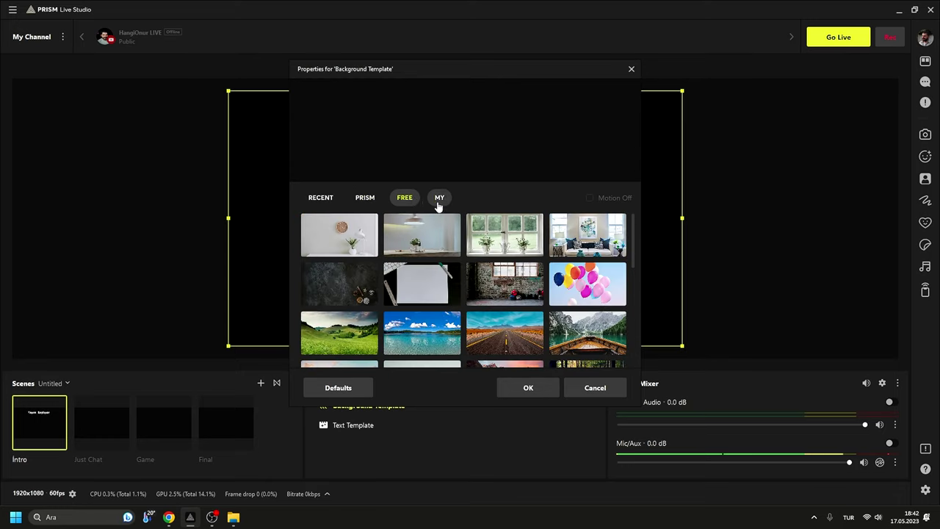
pyautogui.scroll(-3, 514, 286)
pyautogui.scroll(3, 525, 294)
pyautogui.click(439, 198)
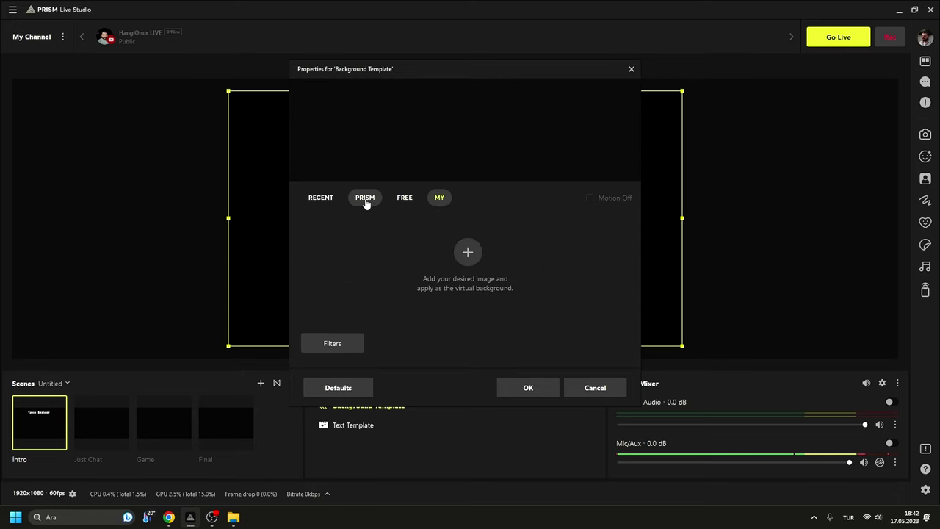
pyautogui.click(365, 200)
pyautogui.click(437, 200)
pyautogui.click(363, 198)
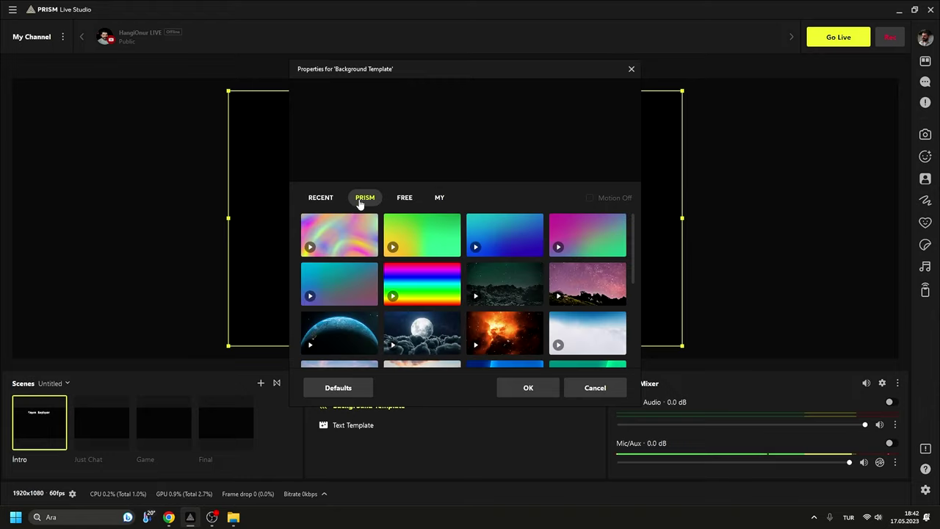
# Apply the full moon above clouds background and move its source below Text Template so the title lies in front.
pyautogui.click(320, 202)
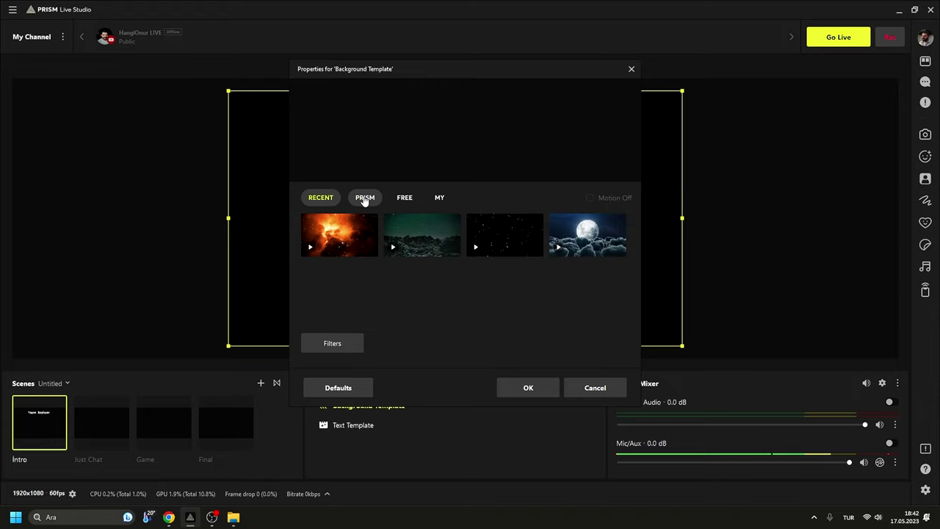
pyautogui.click(545, 387)
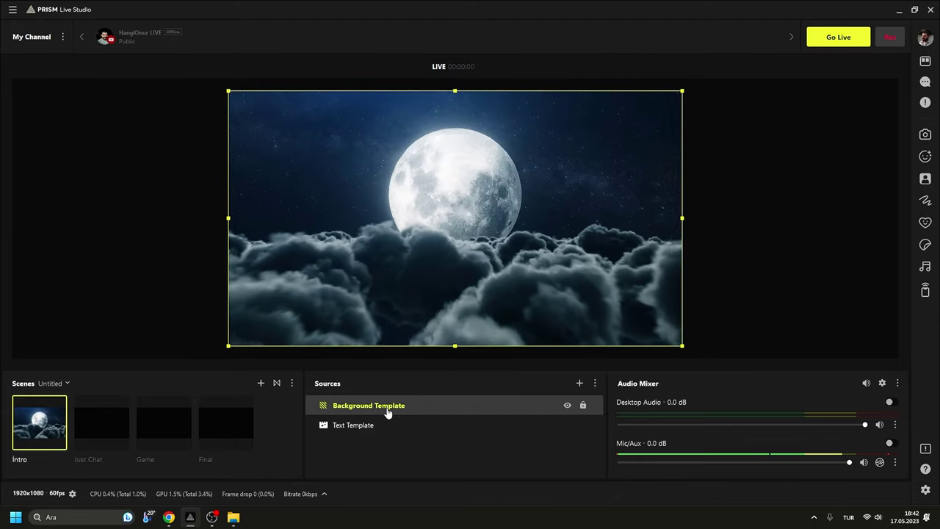
pyautogui.moveTo(388, 407); pyautogui.dragTo(373, 434)
pyautogui.click(483, 161)
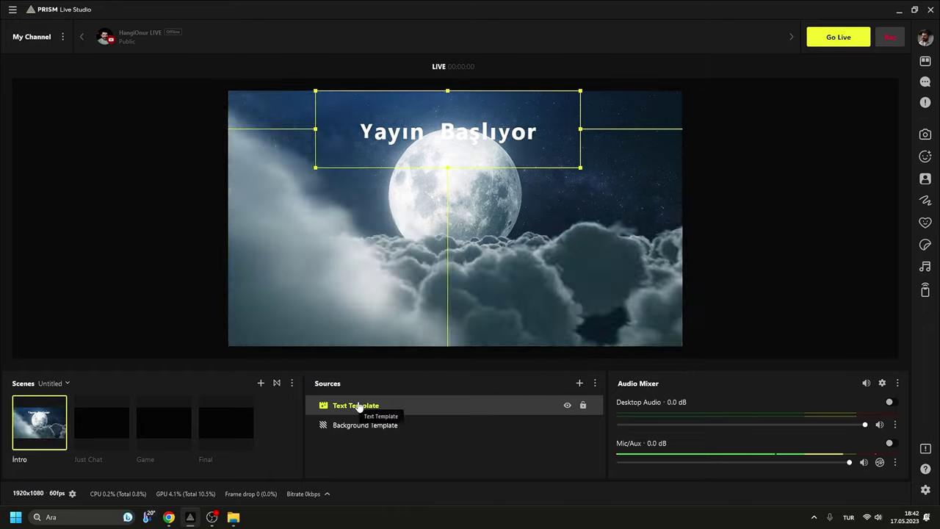
# Set the title text's outline thickness to 2, without a text background, and save the changed properties.
pyautogui.doubleClick(358, 405)
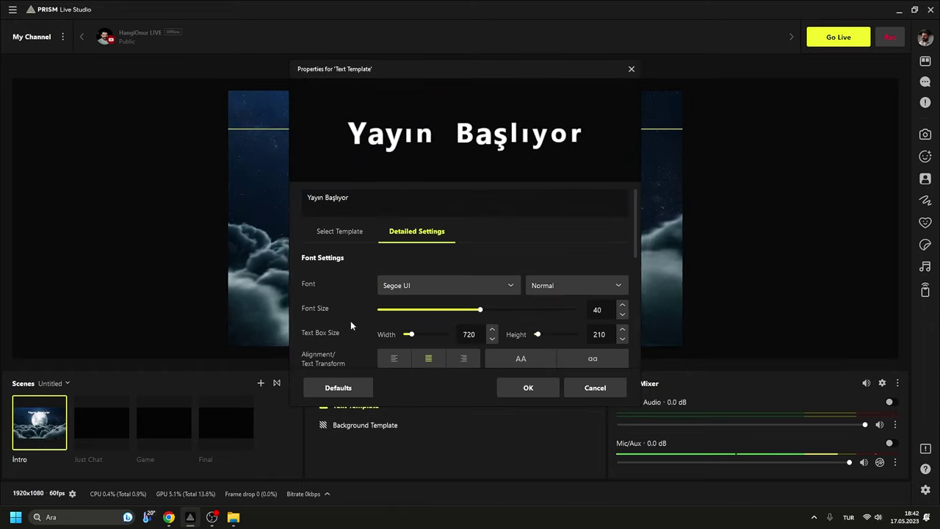
pyautogui.scroll(-3, 343, 323)
pyautogui.scroll(-2, 487, 322)
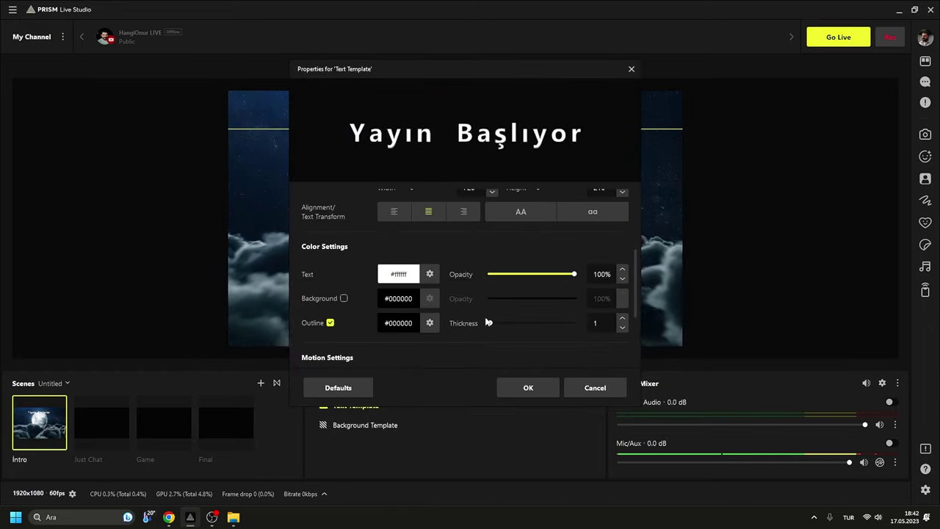
pyautogui.moveTo(486, 322); pyautogui.dragTo(512, 324)
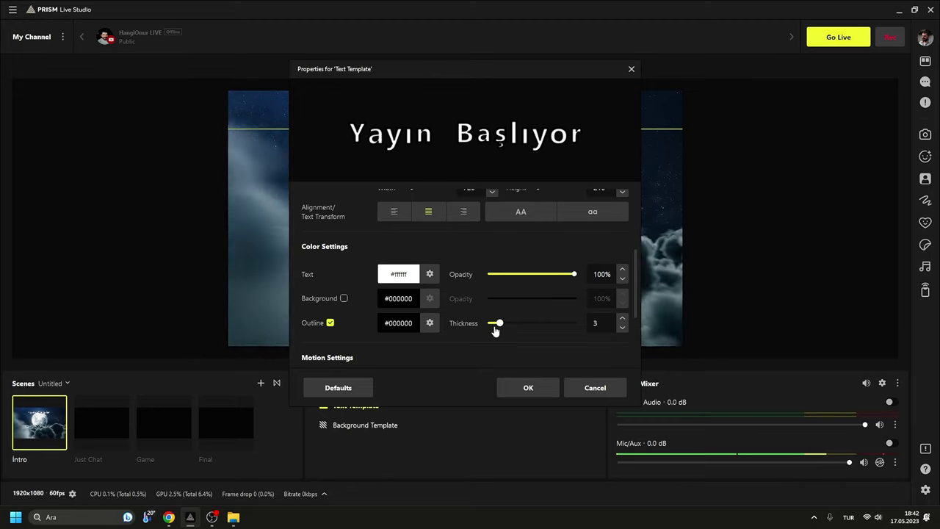
pyautogui.moveTo(476, 75); pyautogui.dragTo(654, 202)
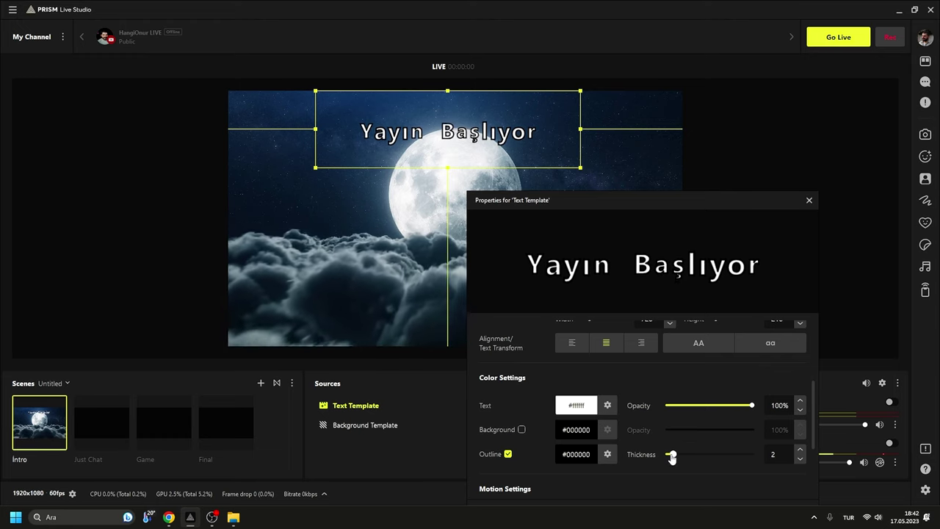
pyautogui.moveTo(676, 456); pyautogui.dragTo(670, 455)
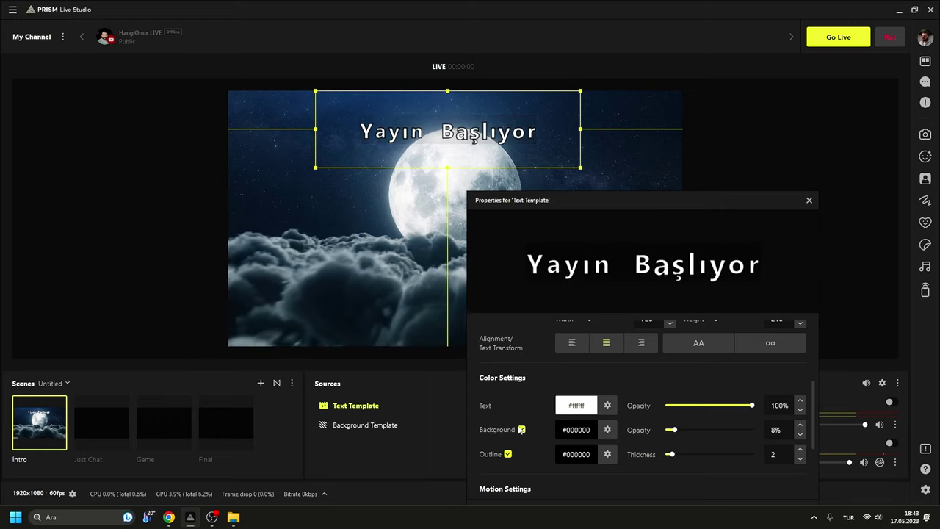
pyautogui.click(809, 201)
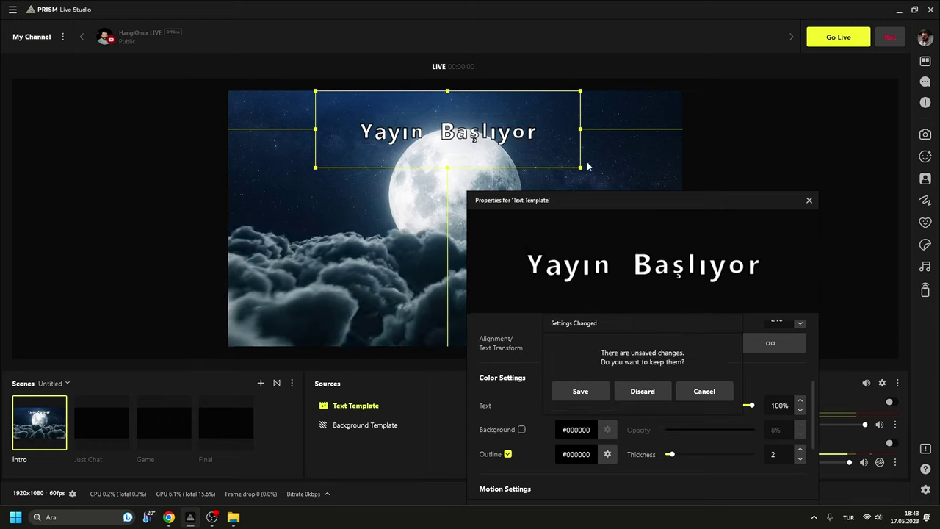
pyautogui.click(633, 404)
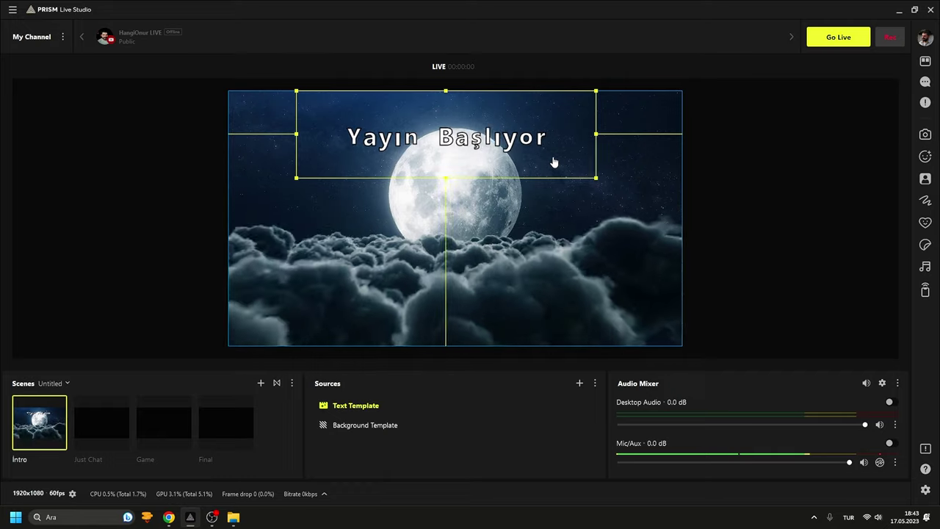
# Move the "Yayın Başlıyor" title down over the clouds, centred near the bottom edge of the scene.
pyautogui.moveTo(554, 162); pyautogui.dragTo(523, 324)
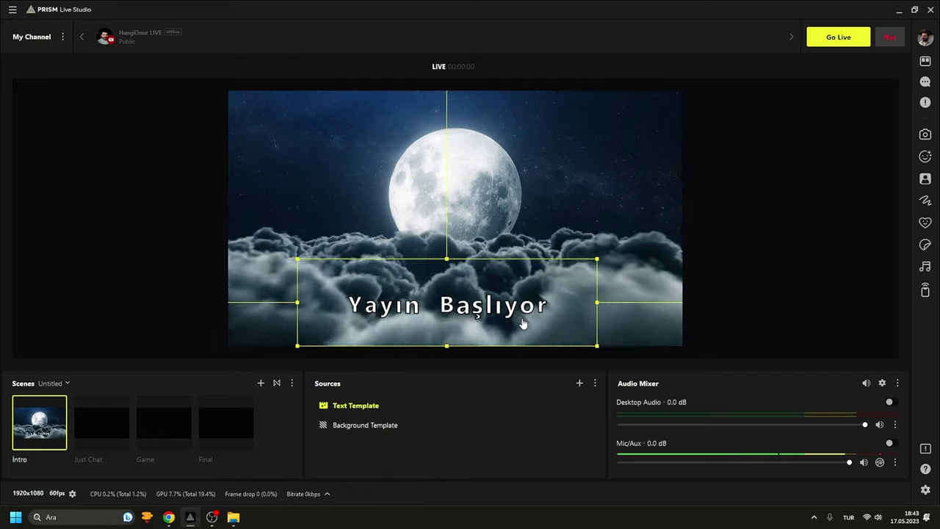
pyautogui.click(709, 259)
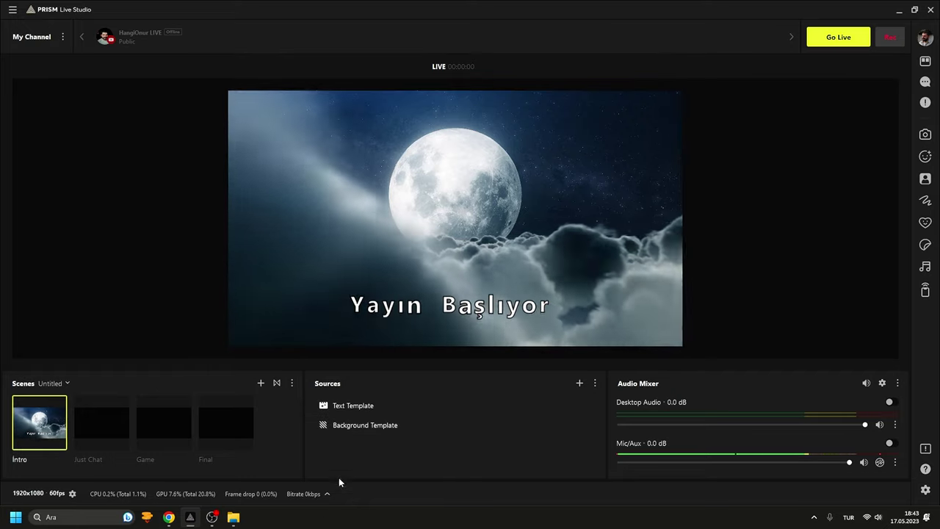
# Add a new Clock Widget source with its default name to the Intro scene.
pyautogui.rightClick(331, 452)
pyautogui.moveTo(411, 442)
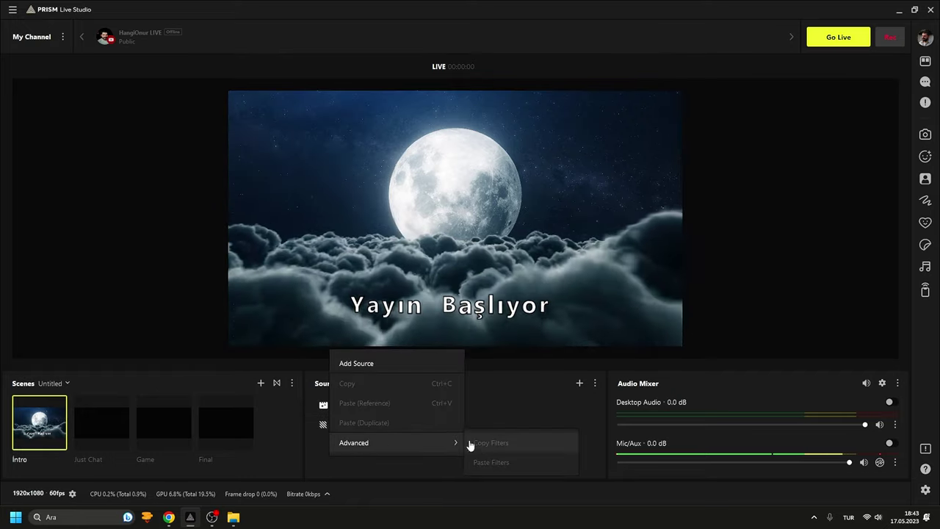
pyautogui.click(421, 362)
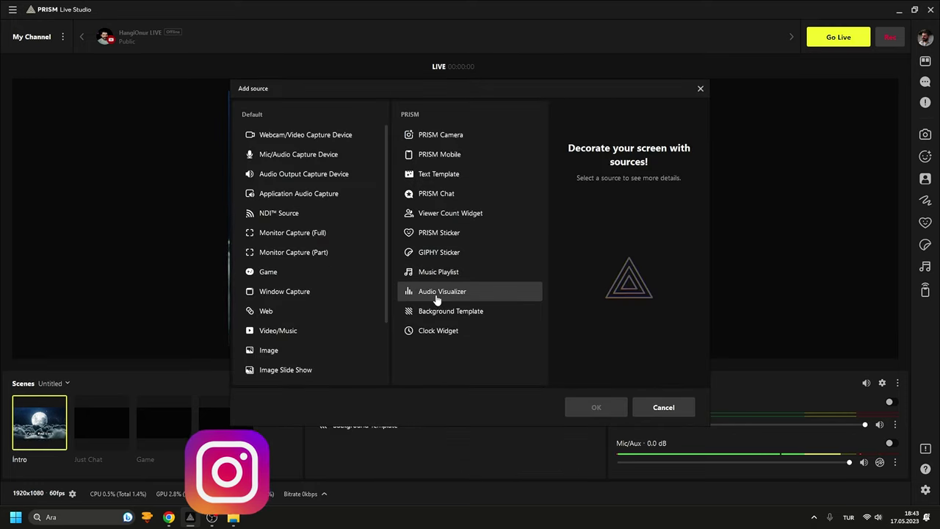
pyautogui.click(446, 332)
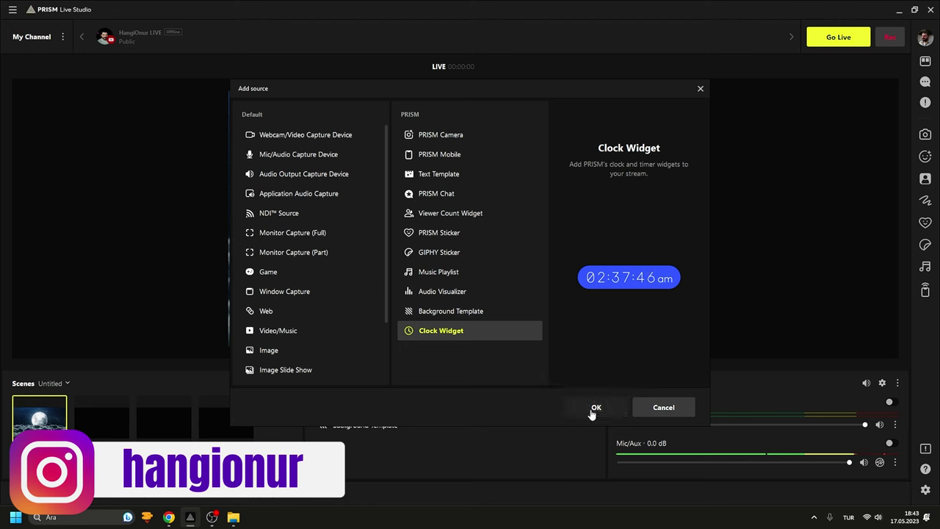
pyautogui.click(593, 408)
pyautogui.click(439, 329)
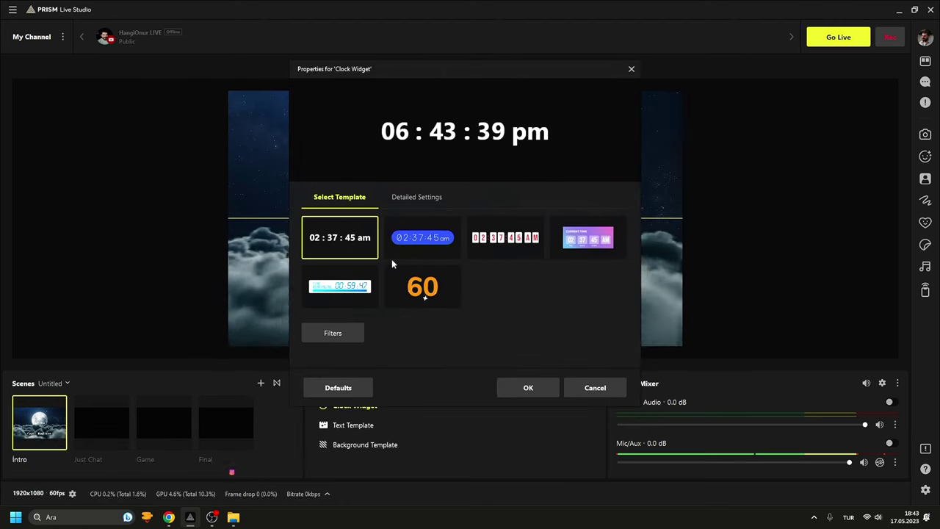
# Configure the clock as a timer of 5 minutes and place it just below the title text.
pyautogui.click(417, 198)
pyautogui.click(497, 228)
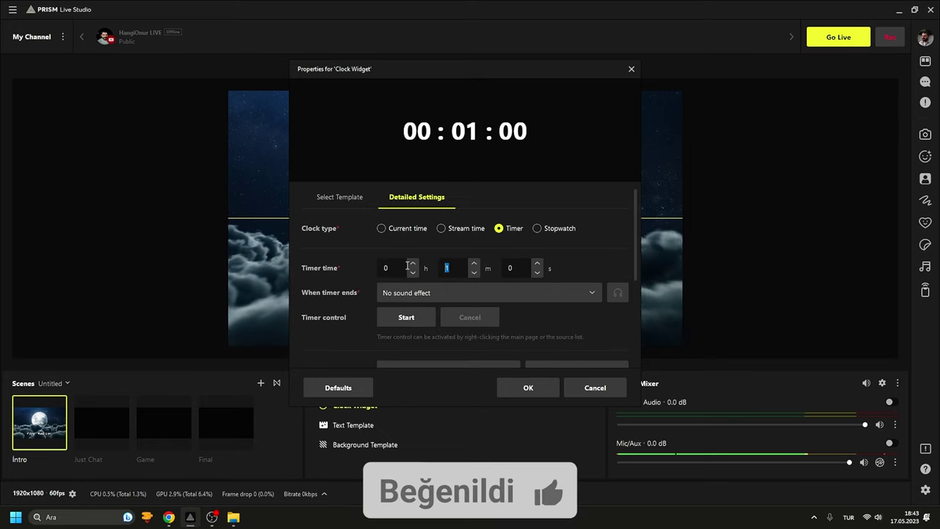
pyautogui.scroll(4, 473, 275)
pyautogui.click(528, 387)
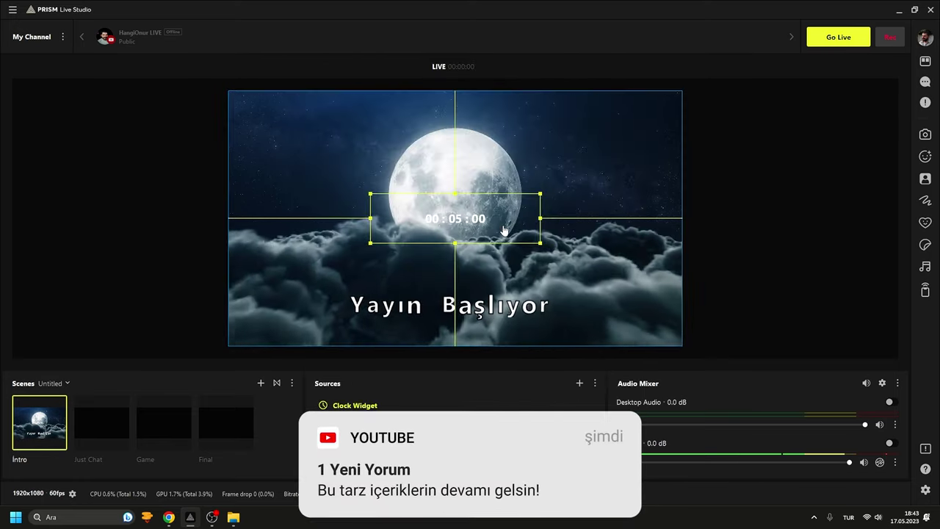
pyautogui.moveTo(504, 213); pyautogui.dragTo(492, 343)
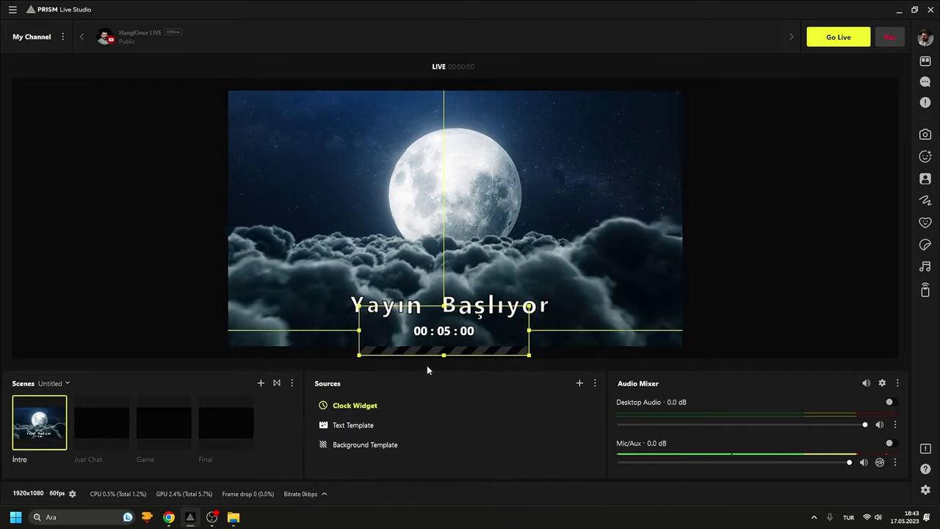
# Give the countdown clock an orange background of colour #ff5500 at transparency 100 and apply the changes.
pyautogui.doubleClick(368, 405)
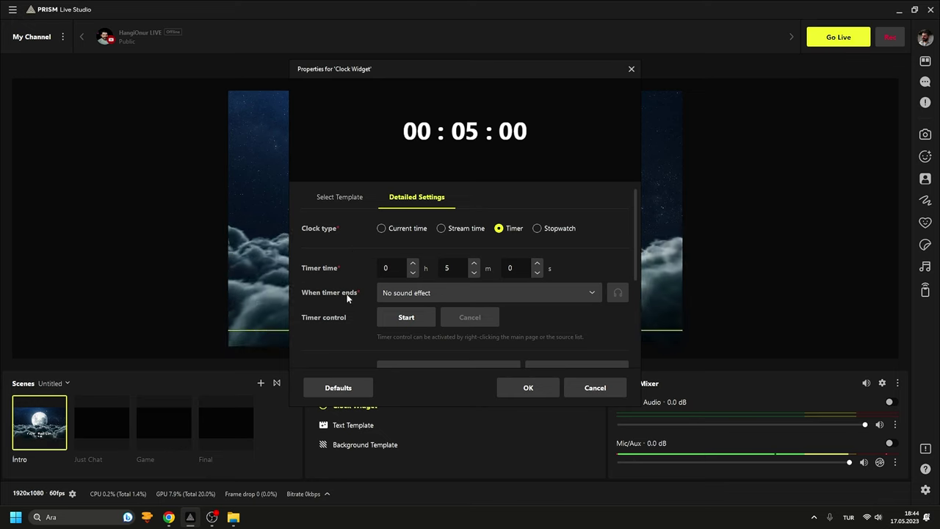
pyautogui.scroll(-3, 346, 294)
pyautogui.moveTo(468, 66); pyautogui.dragTo(737, 136)
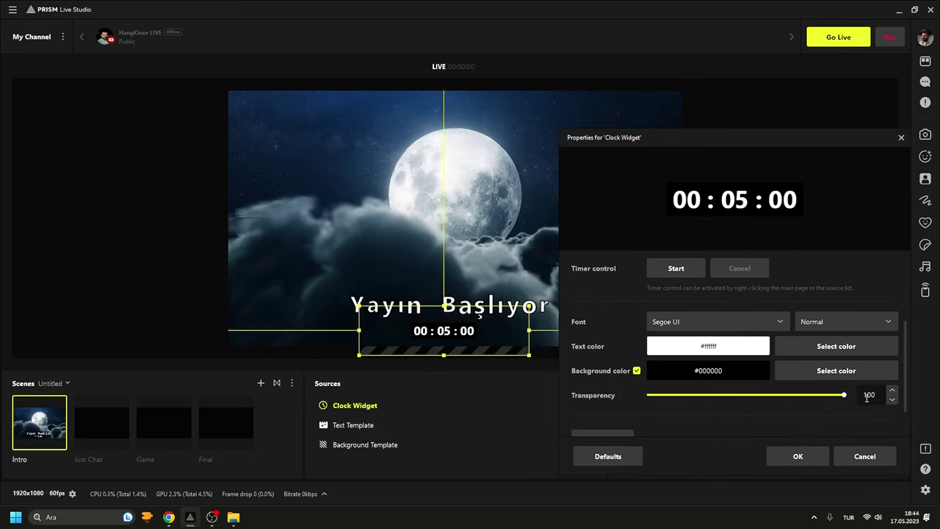
pyautogui.click(829, 371)
pyautogui.click(660, 223)
pyautogui.click(633, 223)
pyautogui.click(773, 442)
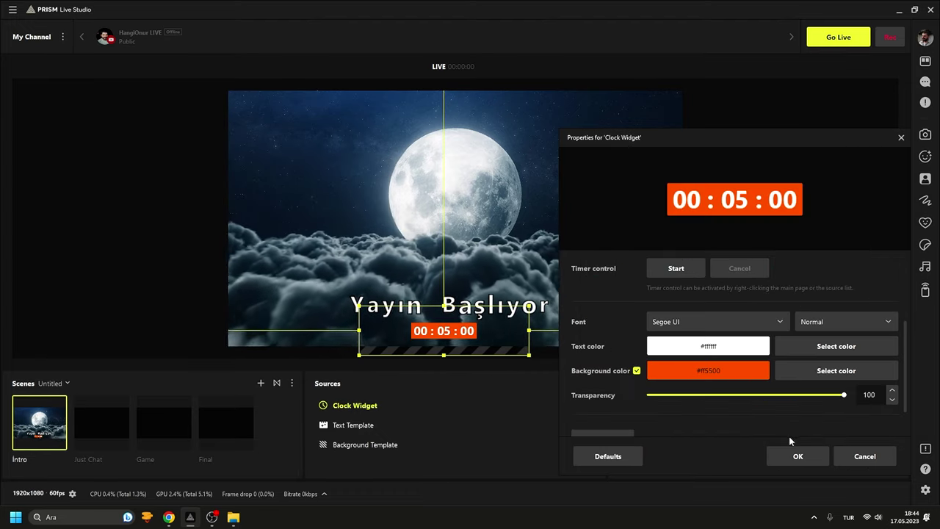
pyautogui.click(792, 456)
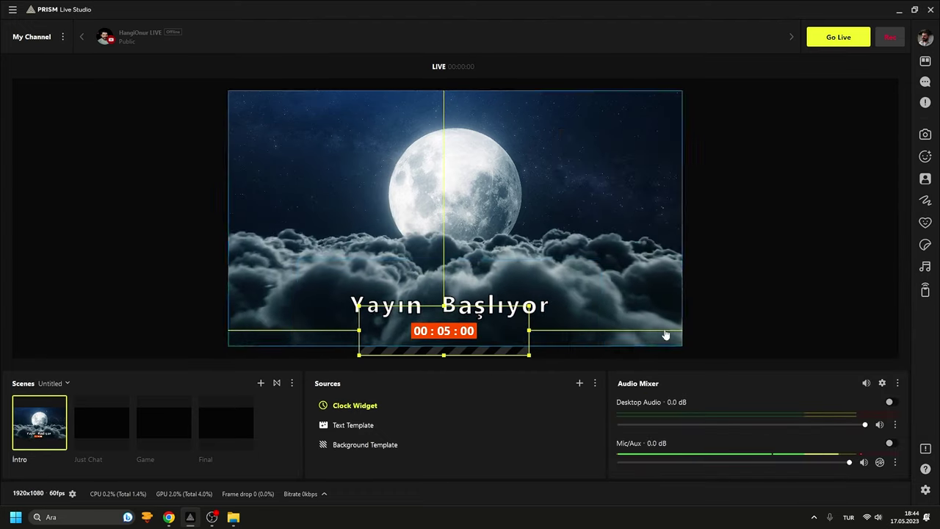
pyautogui.click(726, 290)
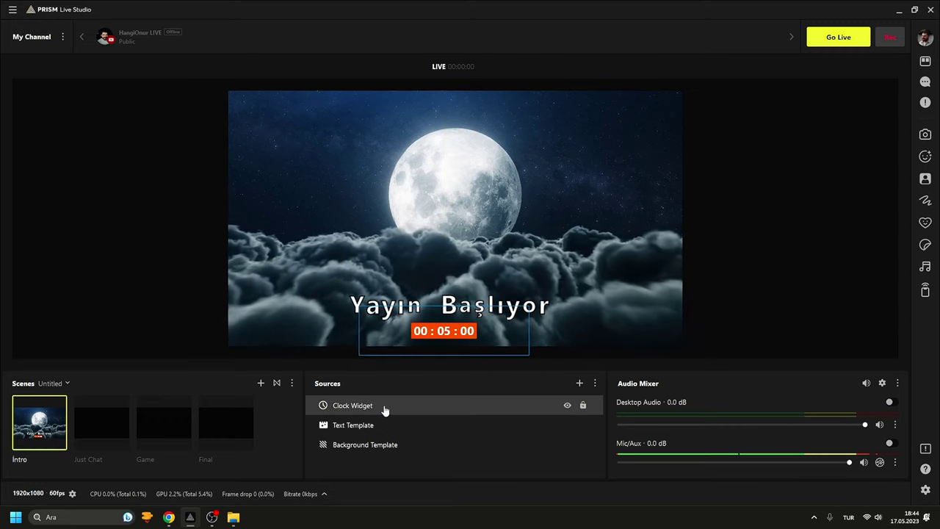
# Set the countdown clock's timer-end sound effect to Digital after previewing Classic, and apply the changes.
pyautogui.doubleClick(384, 408)
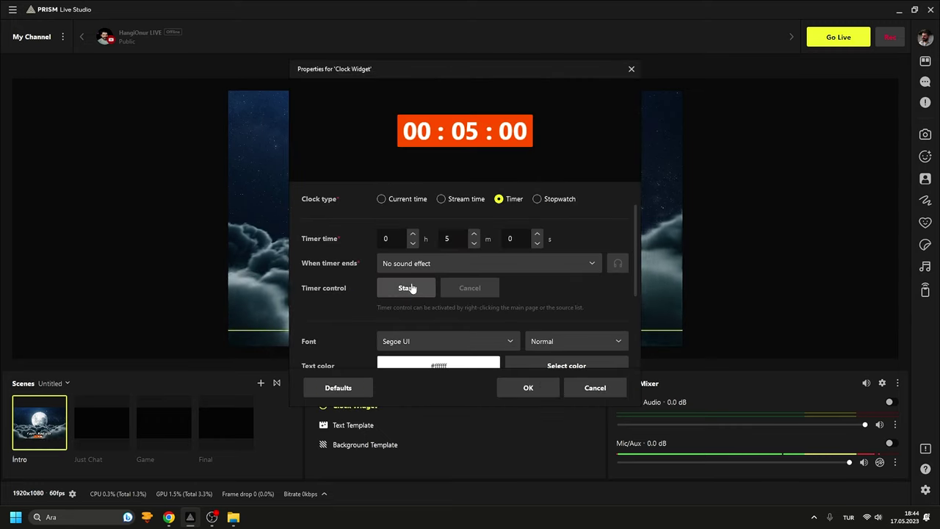
pyautogui.scroll(1, 329, 307)
pyautogui.click(458, 292)
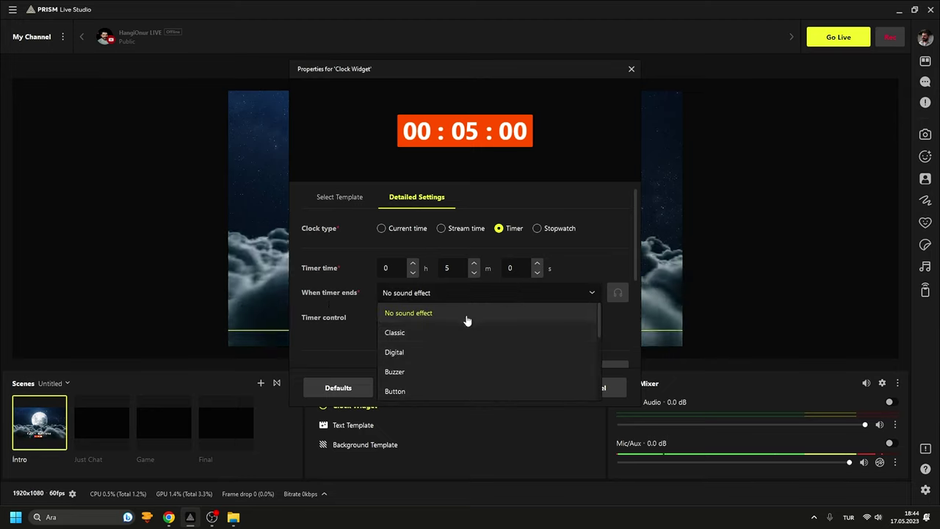
pyautogui.click(447, 333)
pyautogui.click(617, 295)
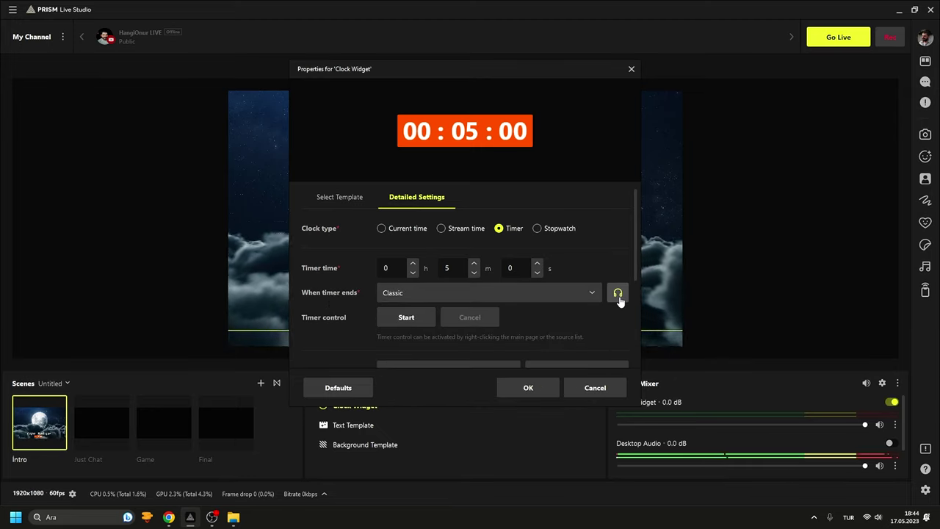
pyautogui.click(572, 293)
pyautogui.click(436, 351)
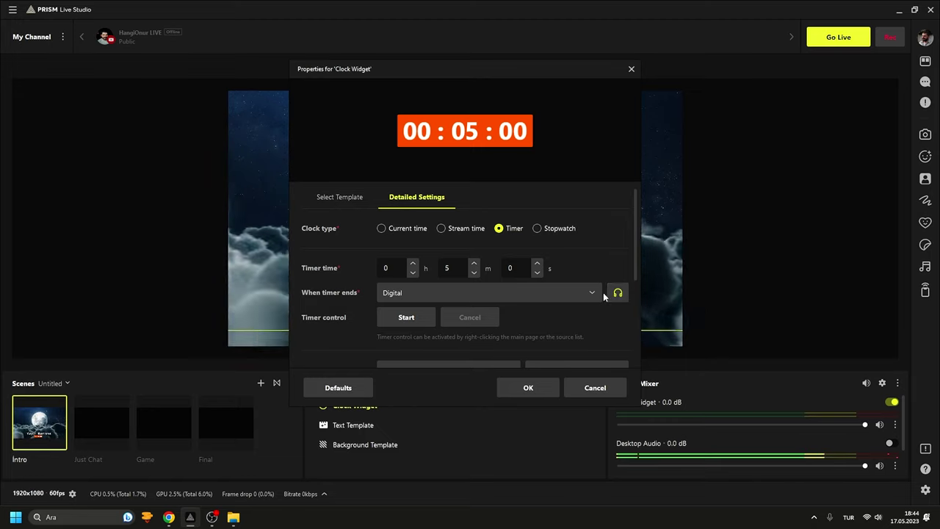
pyautogui.scroll(-3, 325, 329)
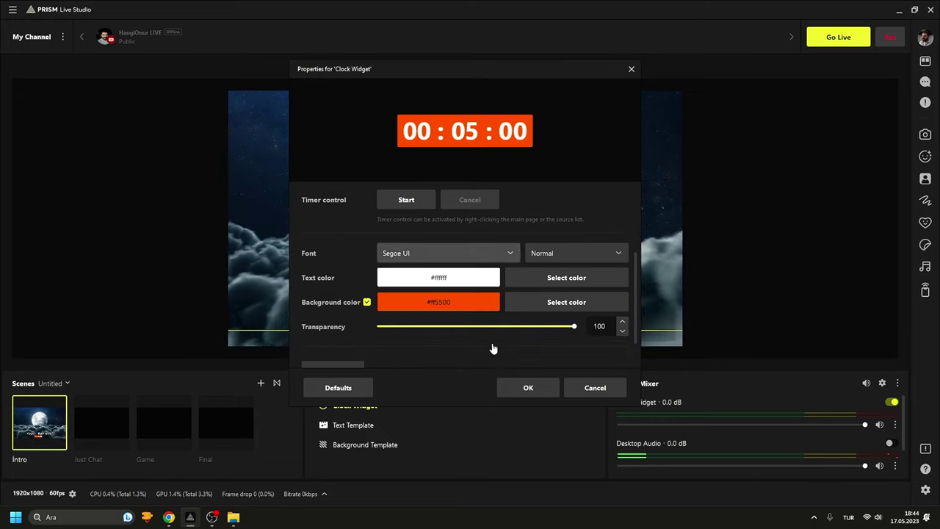
pyautogui.click(541, 389)
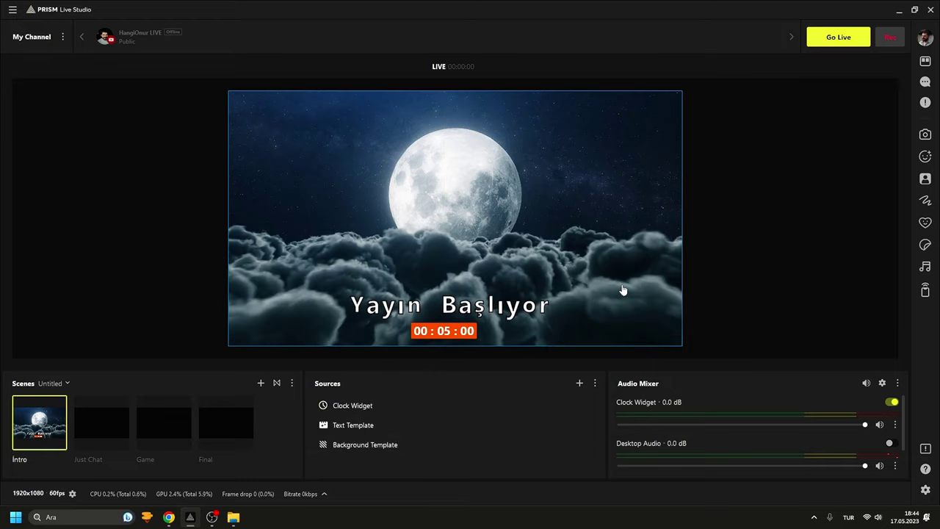
pyautogui.click(491, 334)
pyautogui.click(490, 335)
pyautogui.click(490, 336)
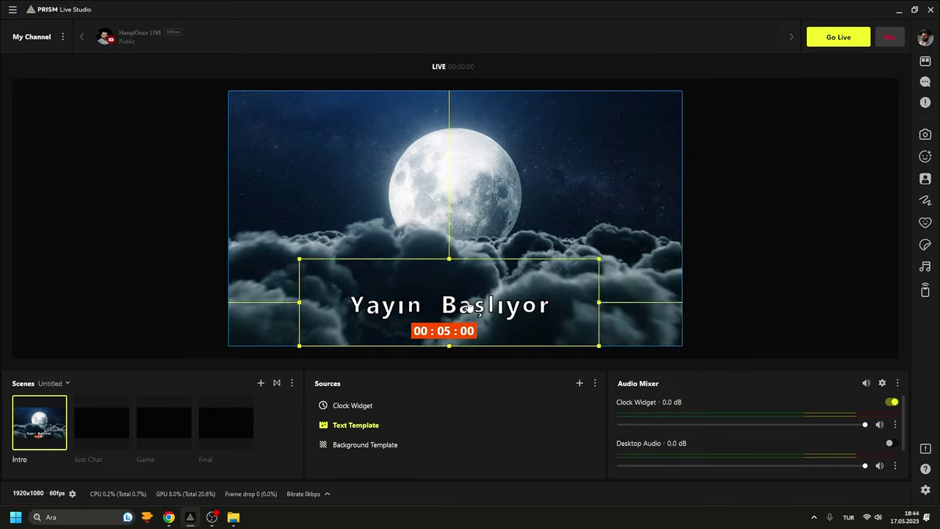
pyautogui.click(733, 345)
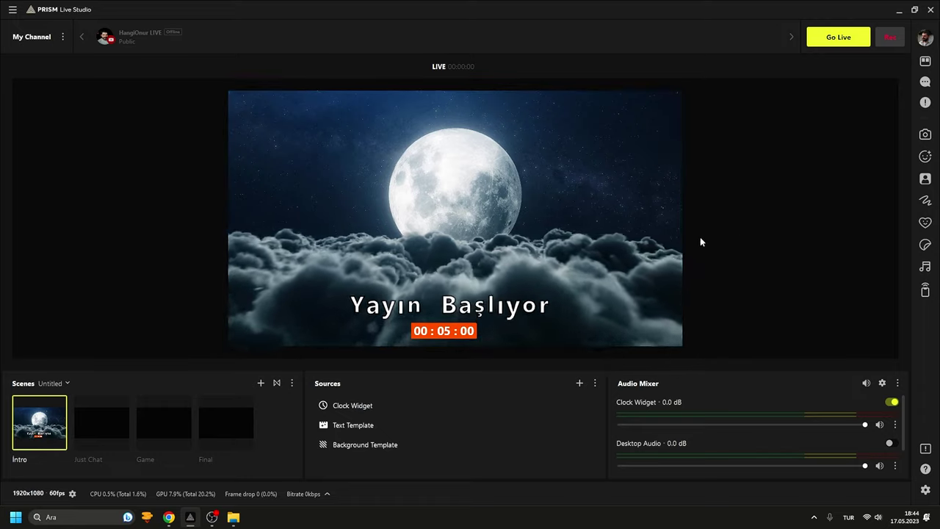
# Add a Webcam/Video Capture Device source with its default name to the Just Chat scene.
pyautogui.click(114, 440)
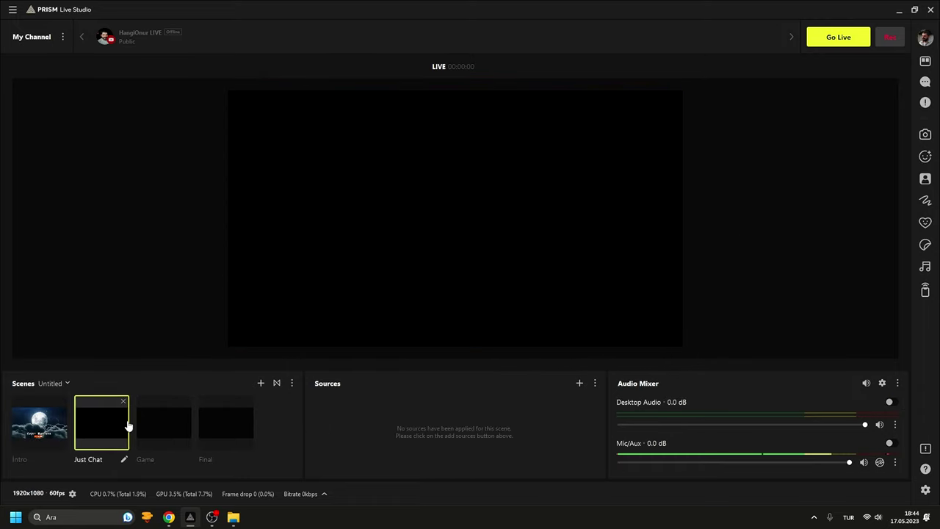
pyautogui.click(577, 384)
pyautogui.press('Escape')
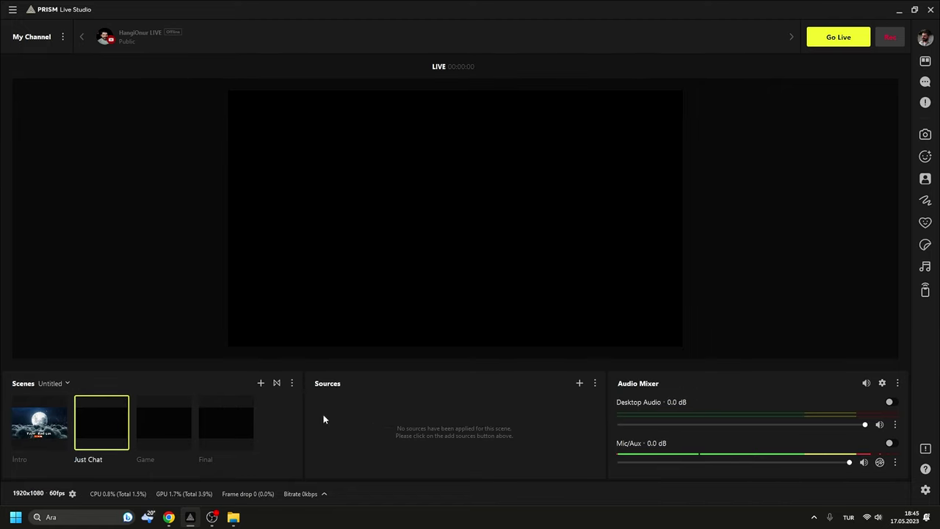
pyautogui.click(578, 382)
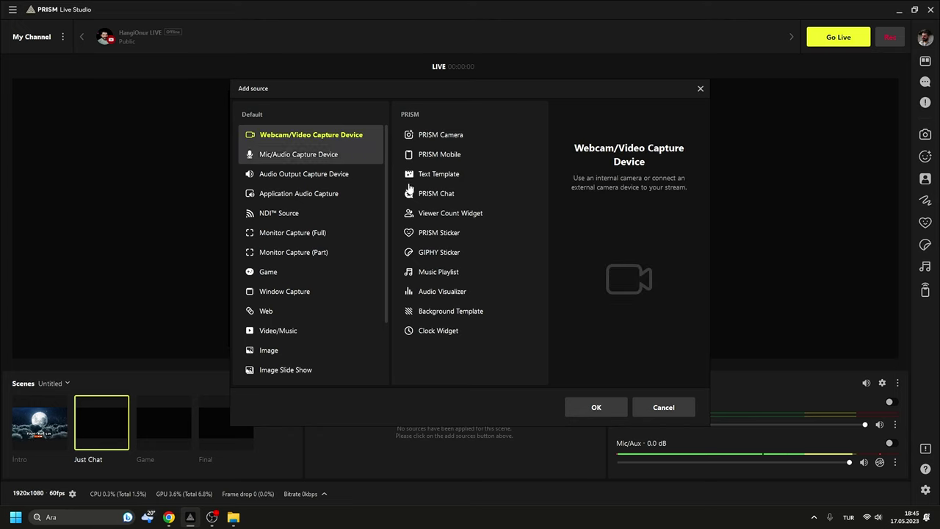
pyautogui.click(584, 410)
pyautogui.click(422, 328)
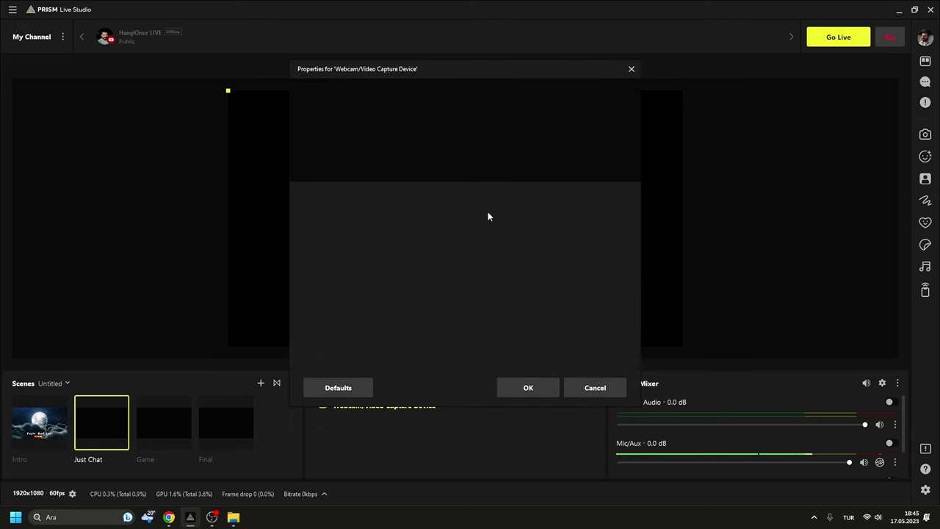
# Set the webcam source's device to Cam Link 4K and apply its properties.
pyautogui.click(419, 204)
pyautogui.click(434, 255)
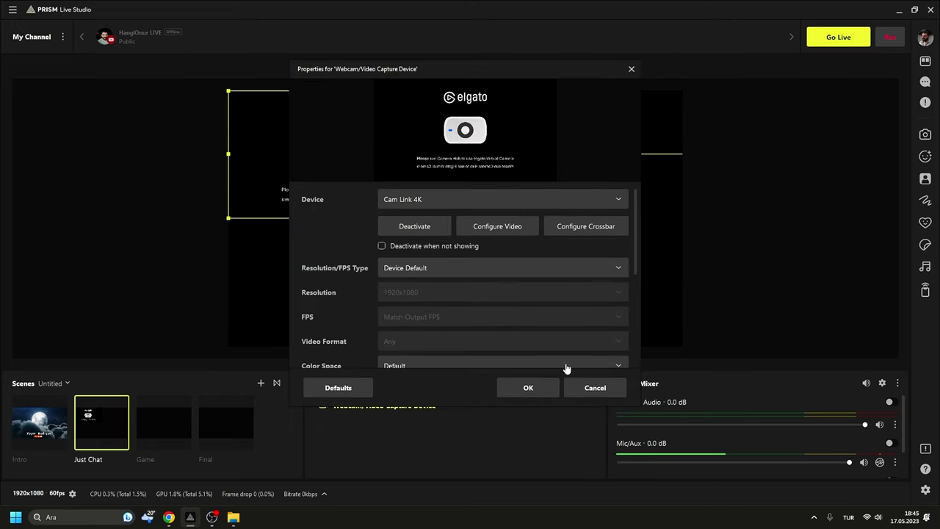
pyautogui.click(528, 388)
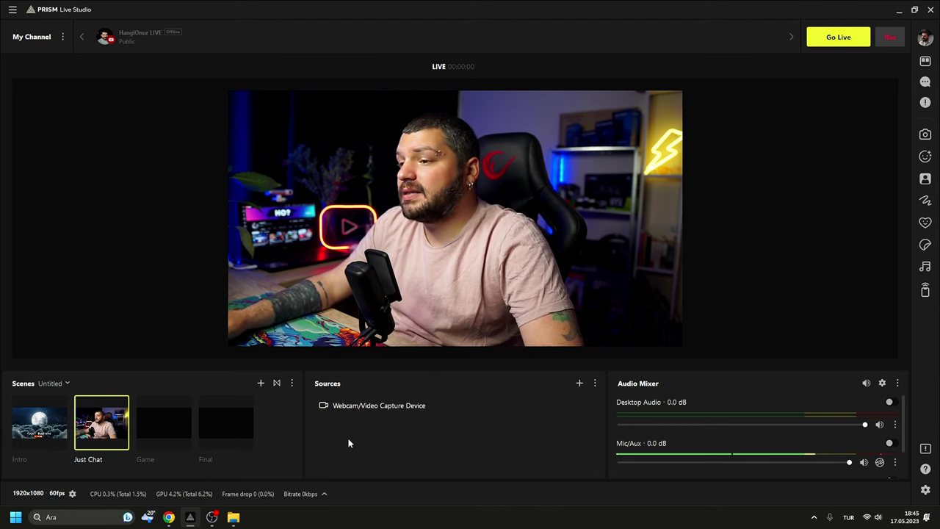
# Add a PRISM Chat source with chat theme Style 1 and place it in the lower-left corner of the Just Chat scene.
pyautogui.click(580, 383)
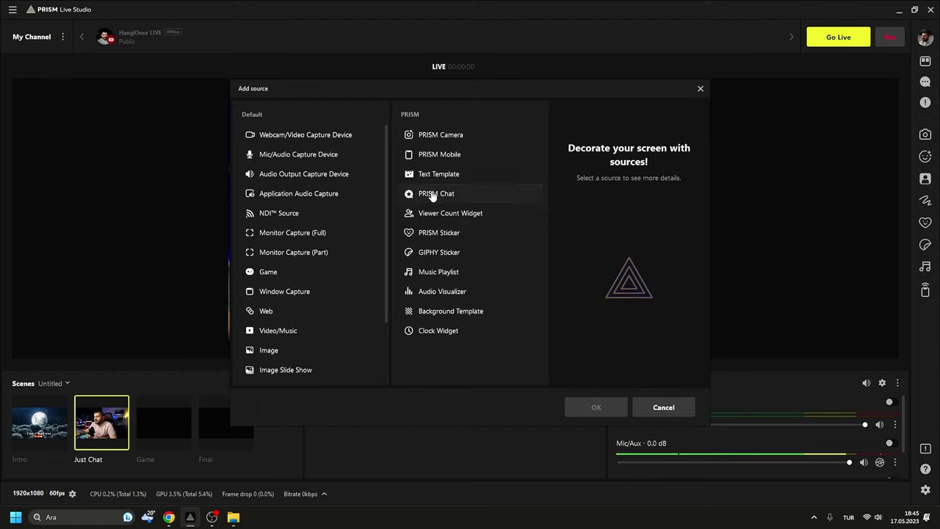
pyautogui.click(595, 408)
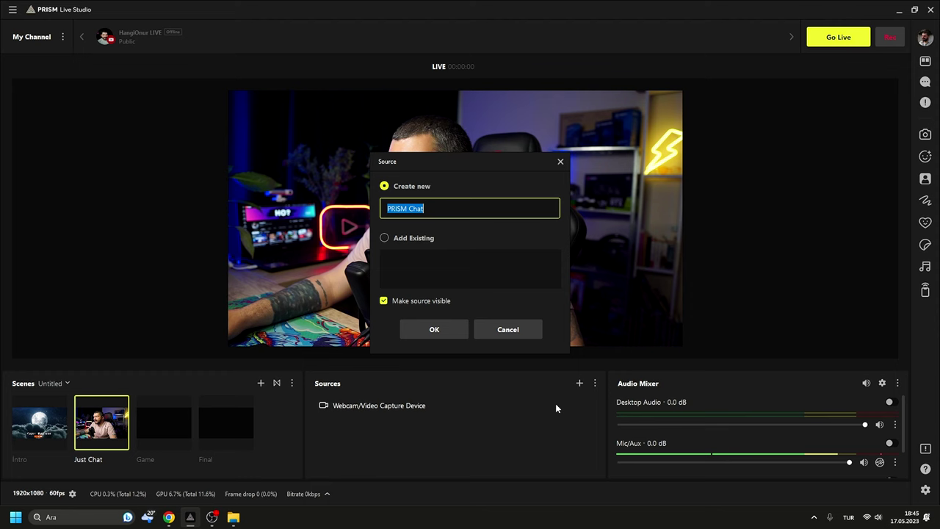
pyautogui.click(434, 329)
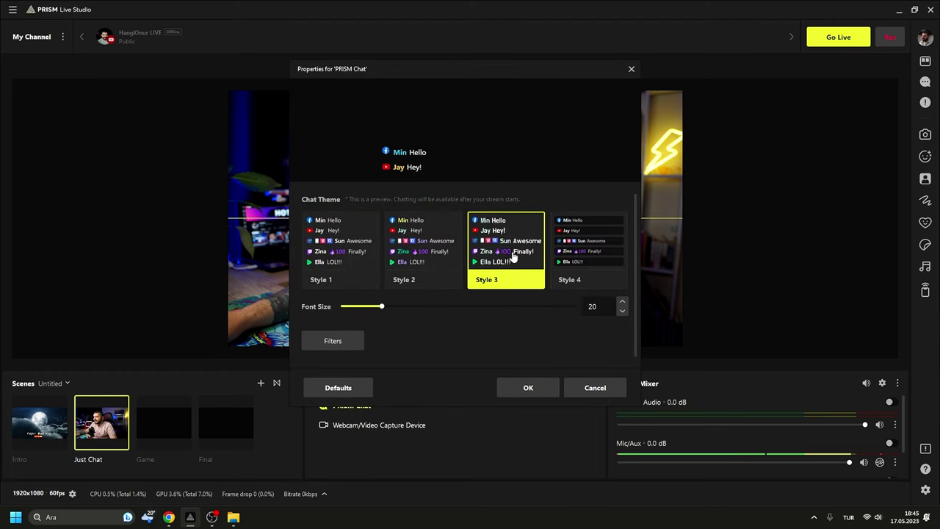
pyautogui.click(444, 263)
pyautogui.click(360, 257)
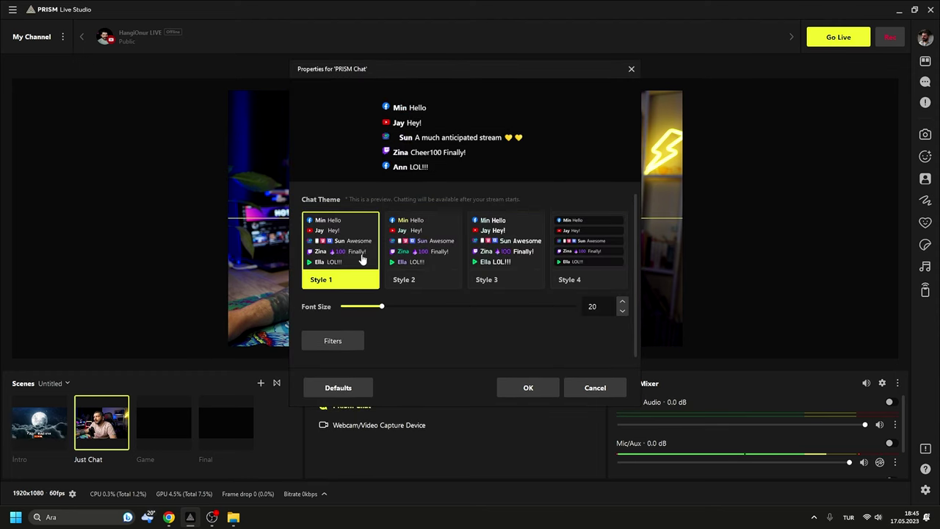
pyautogui.click(508, 386)
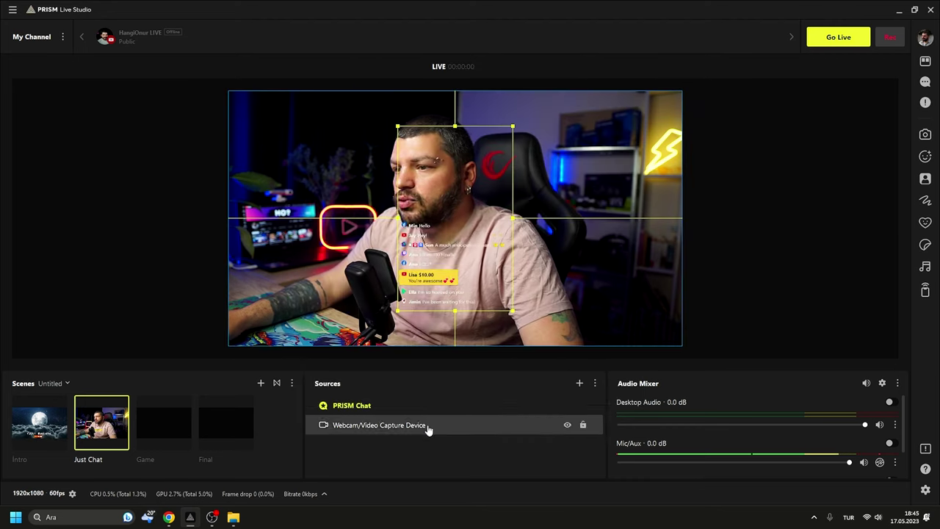
pyautogui.moveTo(432, 240); pyautogui.dragTo(272, 229)
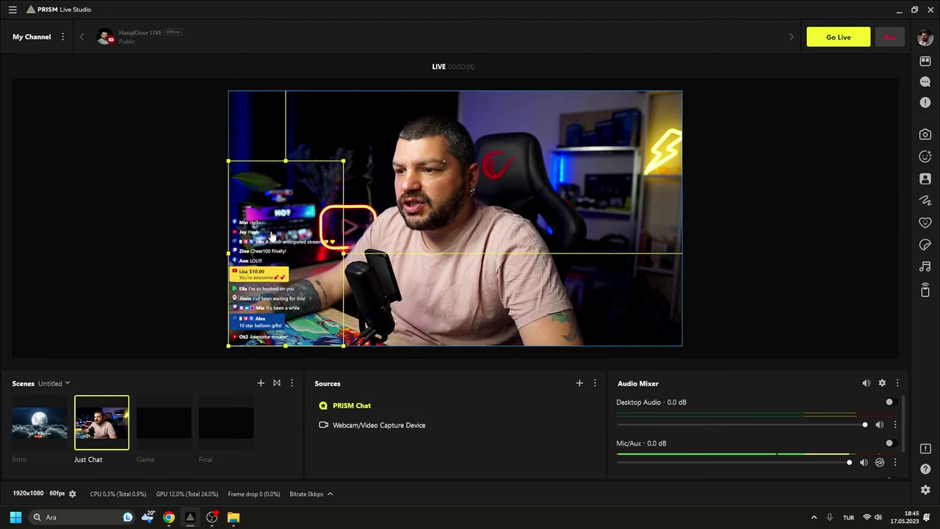
pyautogui.click(164, 242)
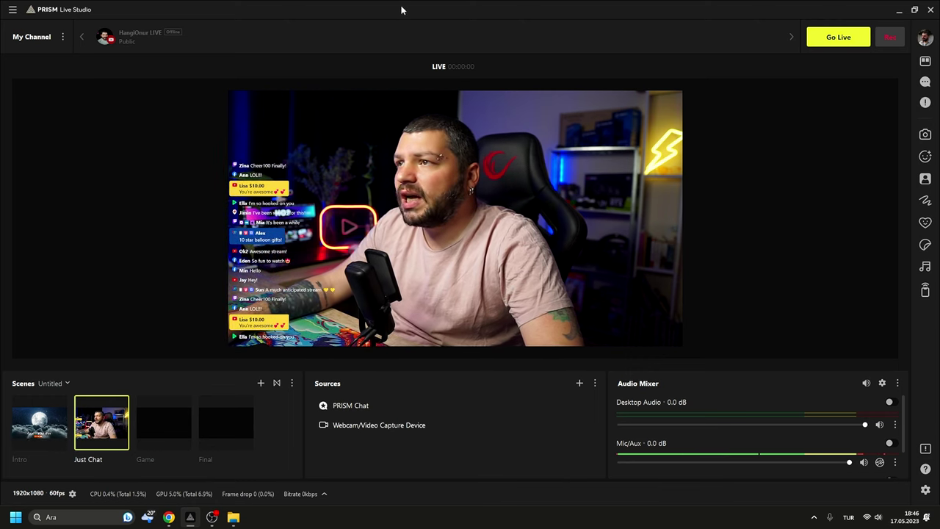
# Switch to Chrome, copy the Streamlabs alert box widget URL, and return to PRISM Live Studio.
pyautogui.moveTo(399, 9); pyautogui.dragTo(377, 14)
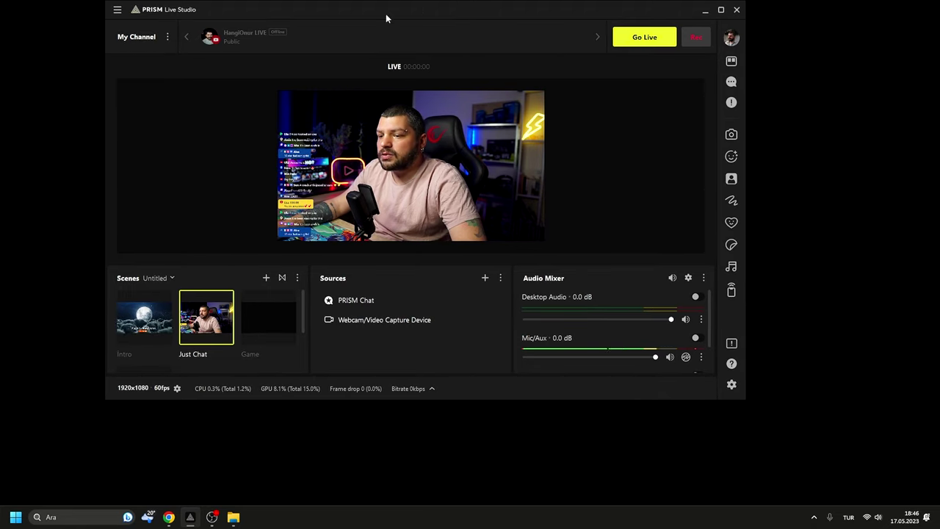
pyautogui.doubleClick(388, 13)
pyautogui.click(169, 518)
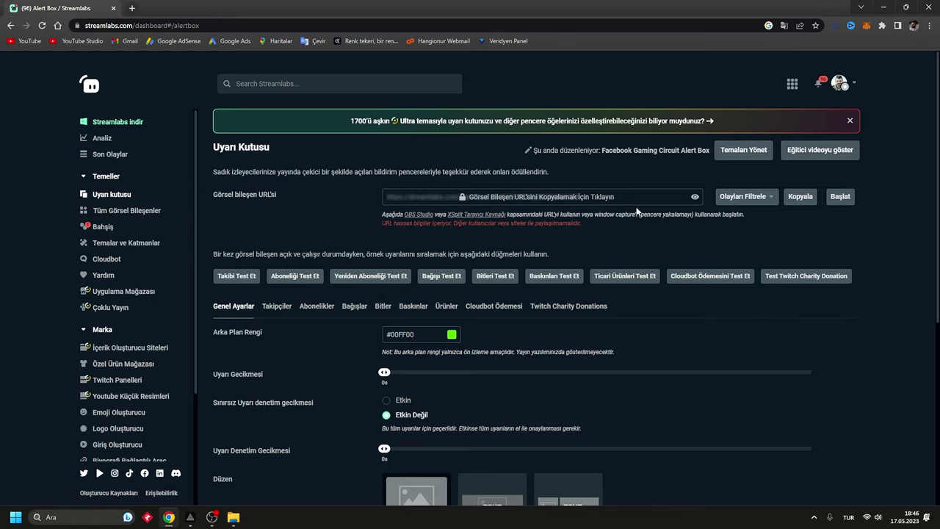
pyautogui.click(796, 199)
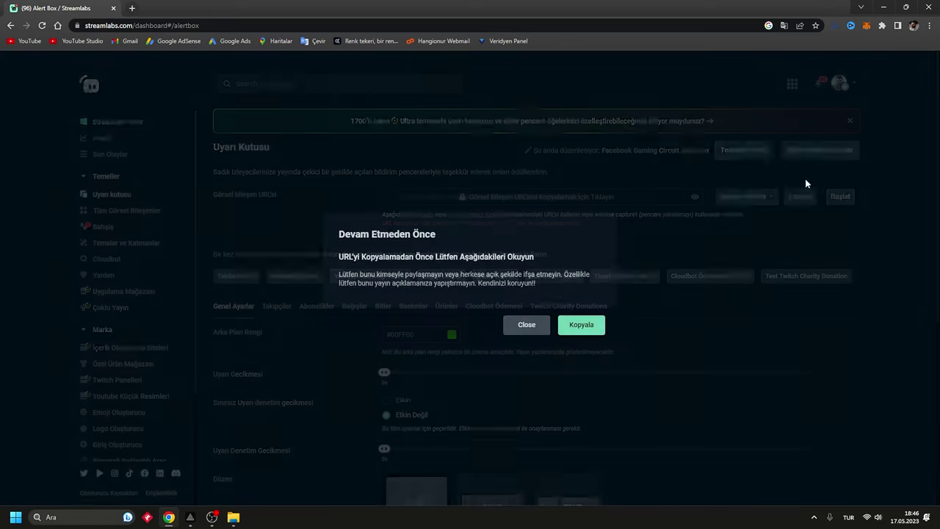
pyautogui.click(581, 324)
pyautogui.click(883, 7)
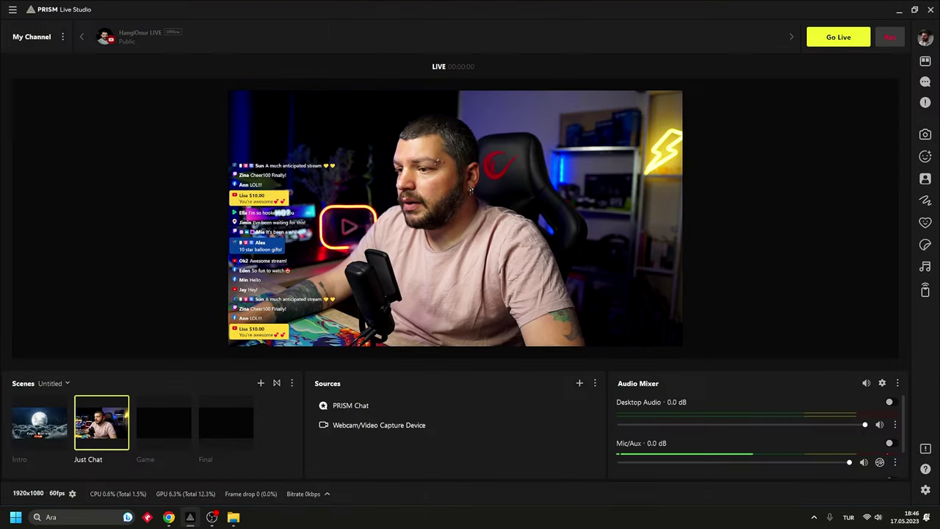
# Add a new Web source named "Uyarı Kutusu" to the Just Chat scene.
pyautogui.rightClick(345, 453)
pyautogui.click(382, 356)
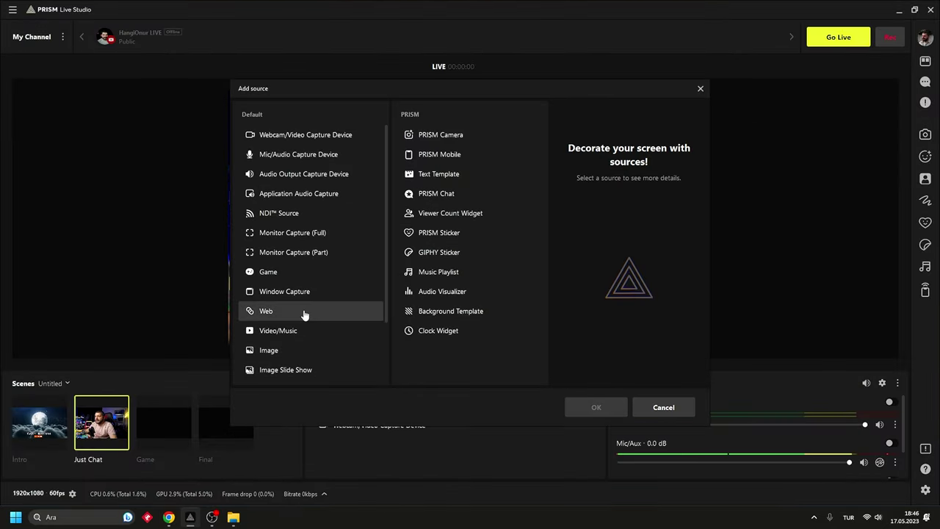
pyautogui.click(592, 408)
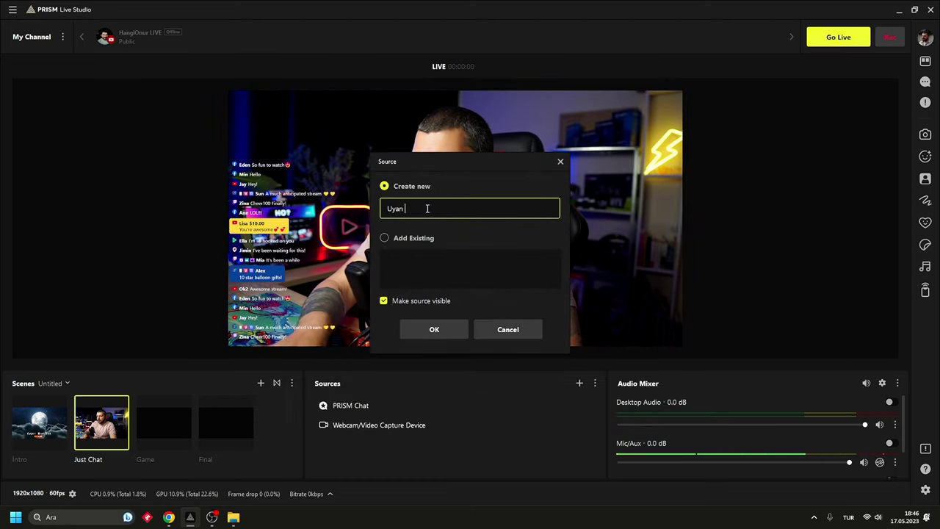
pyautogui.click(439, 329)
# Paste the copied alert widget URL as the Web source's address, then shrink the source into the scene's upper-right corner.
pyautogui.tripleClick(408, 217)
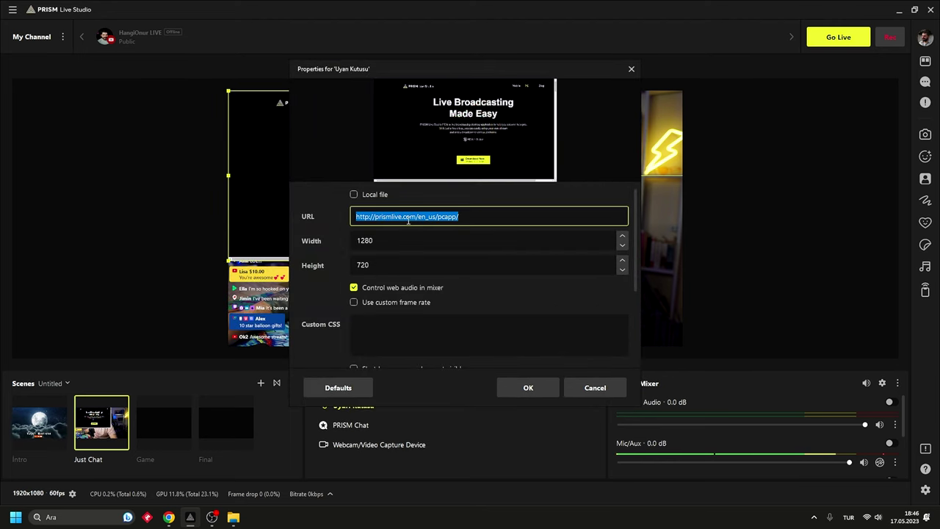
pyautogui.click(526, 386)
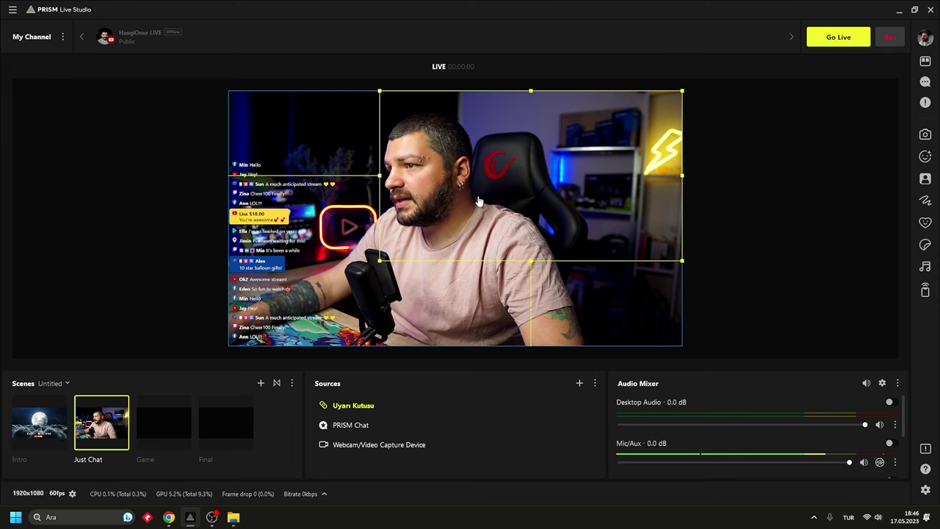
pyautogui.moveTo(380, 264); pyautogui.dragTo(614, 158)
pyautogui.click(761, 168)
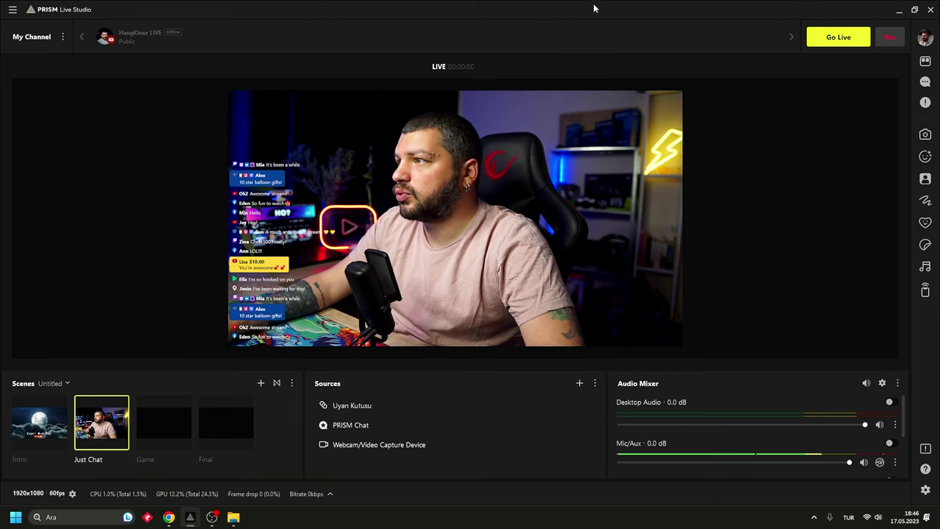
# Send a test follow alert from the Streamlabs page in Chrome and check it in PRISM Live Studio's Just Chat scene.
pyautogui.moveTo(594, 4); pyautogui.dragTo(490, 37)
pyautogui.click(171, 518)
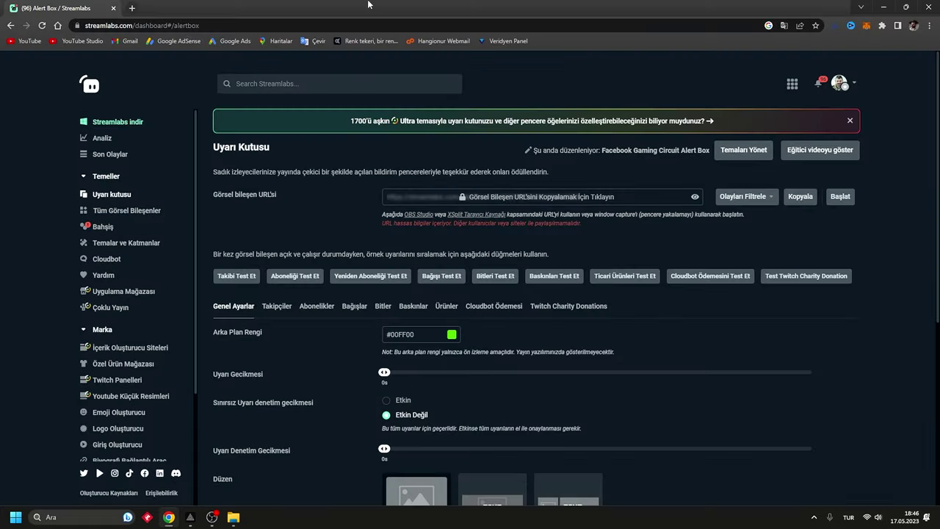
pyautogui.doubleClick(375, 7)
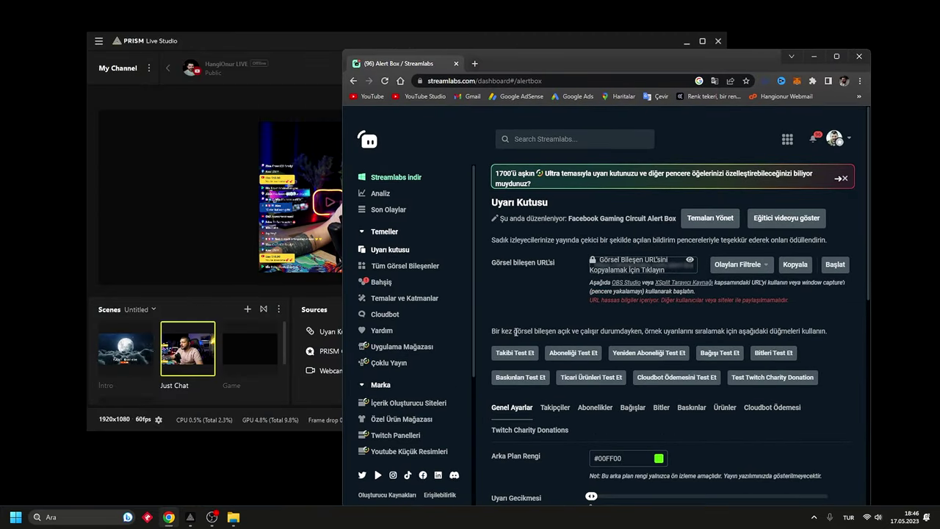
pyautogui.click(512, 353)
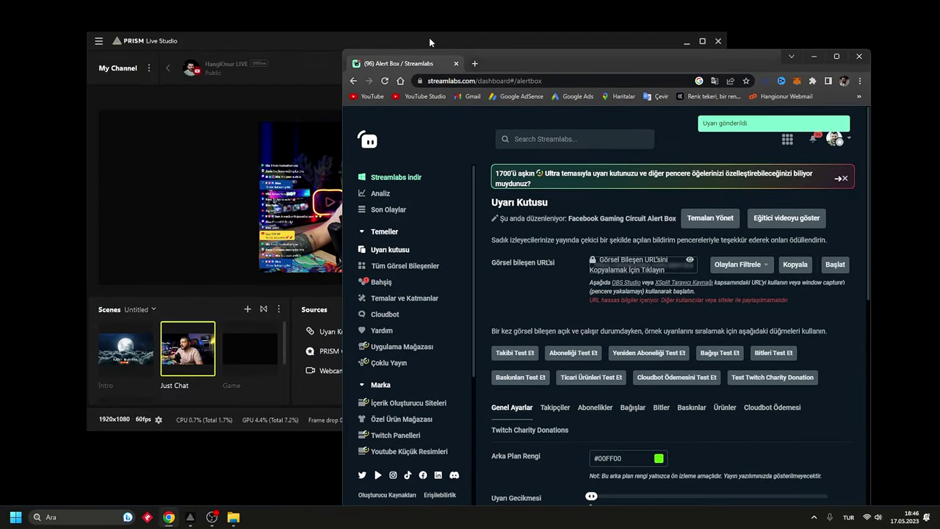
pyautogui.doubleClick(429, 38)
pyautogui.click(607, 111)
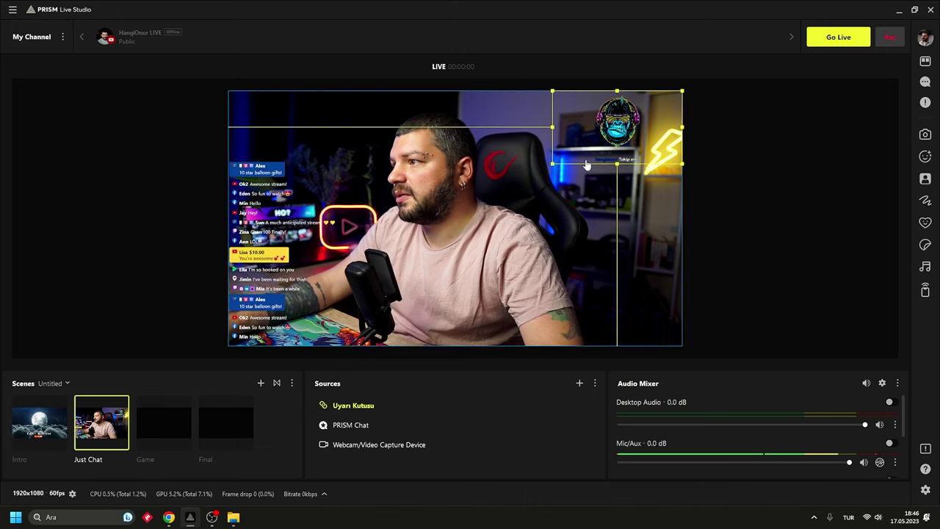
pyautogui.click(759, 200)
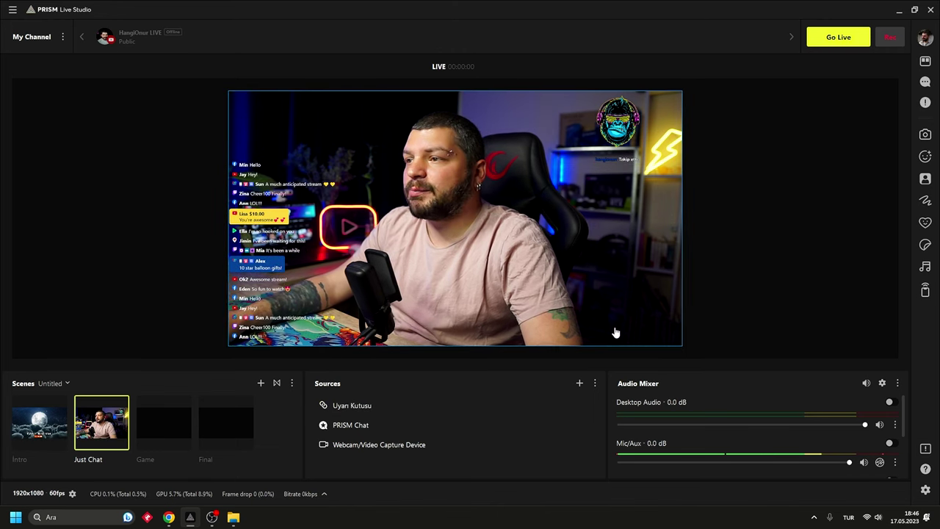
# Add a new Text Template source named "Alt Bant" to the Just Chat scene.
pyautogui.click(580, 383)
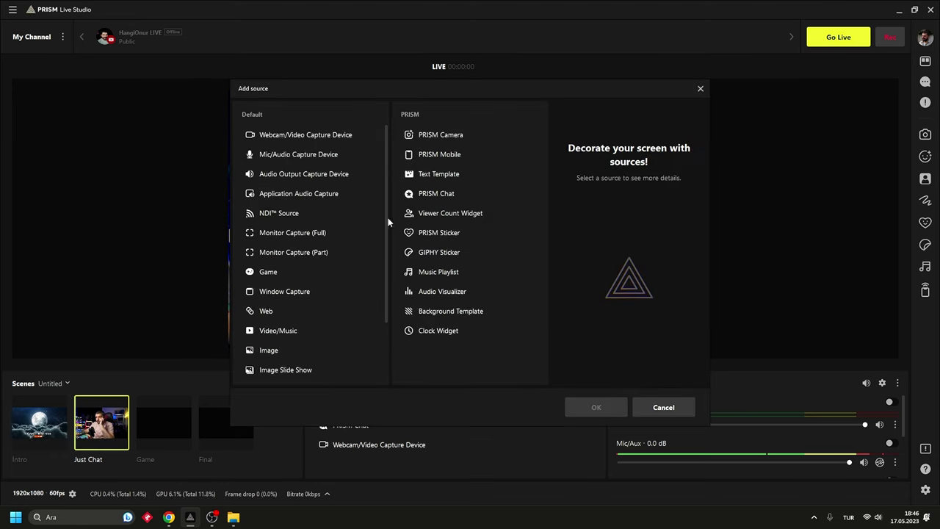
pyautogui.click(466, 180)
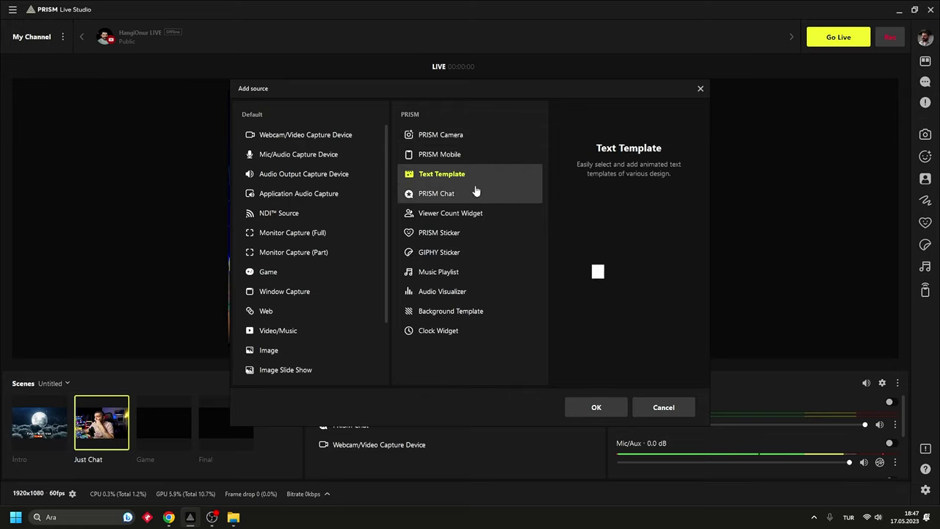
pyautogui.click(608, 409)
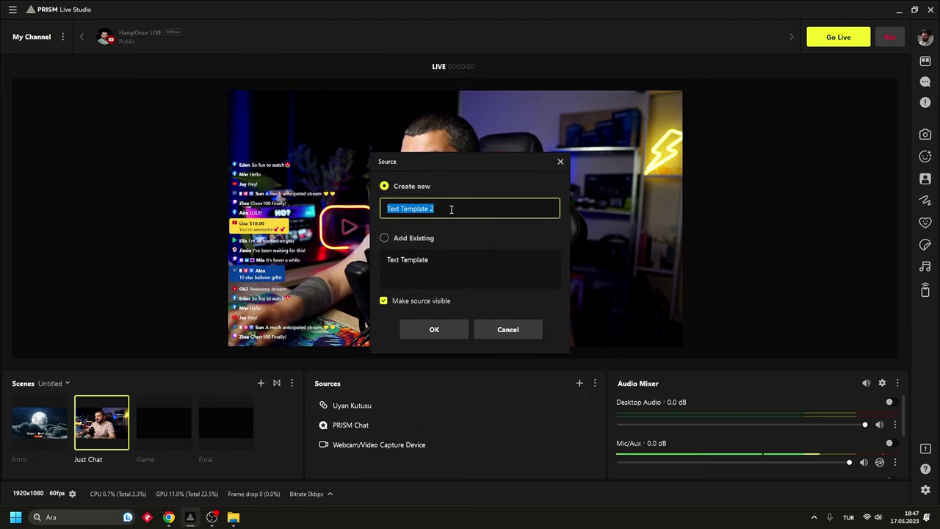
pyautogui.write('Alt Bant')
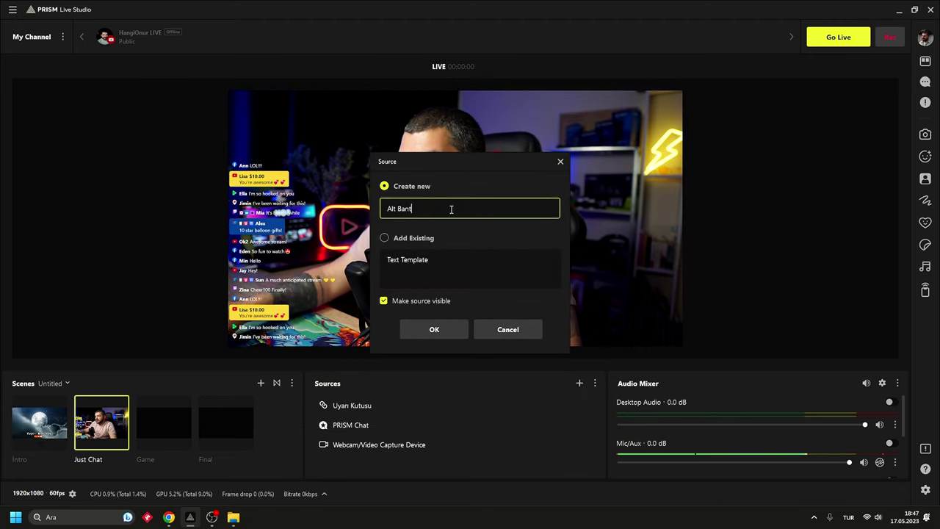
pyautogui.click(434, 329)
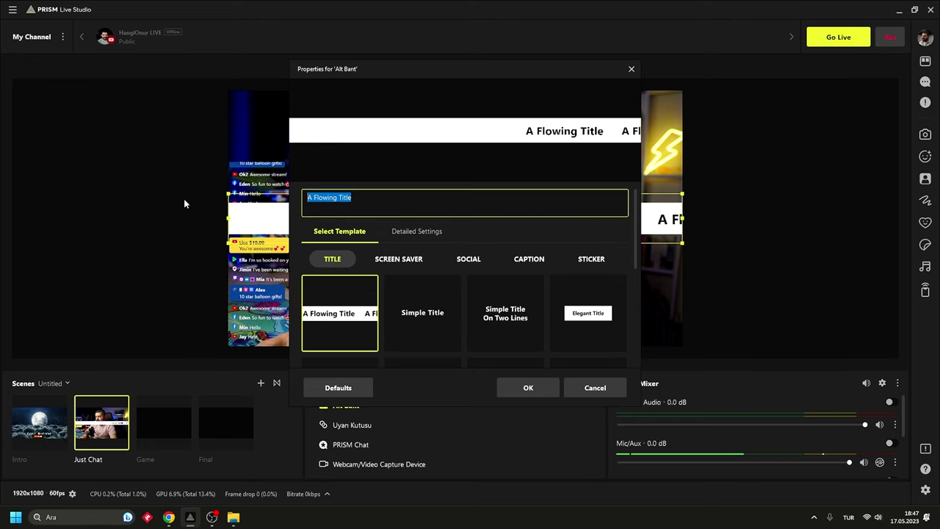
# Set the flowing title text to "Takip Etmeyi ve Abone Olmayı Unutmayın!" and move the band to the bottom of the scene.
pyautogui.write('Takip Etmeyi v')
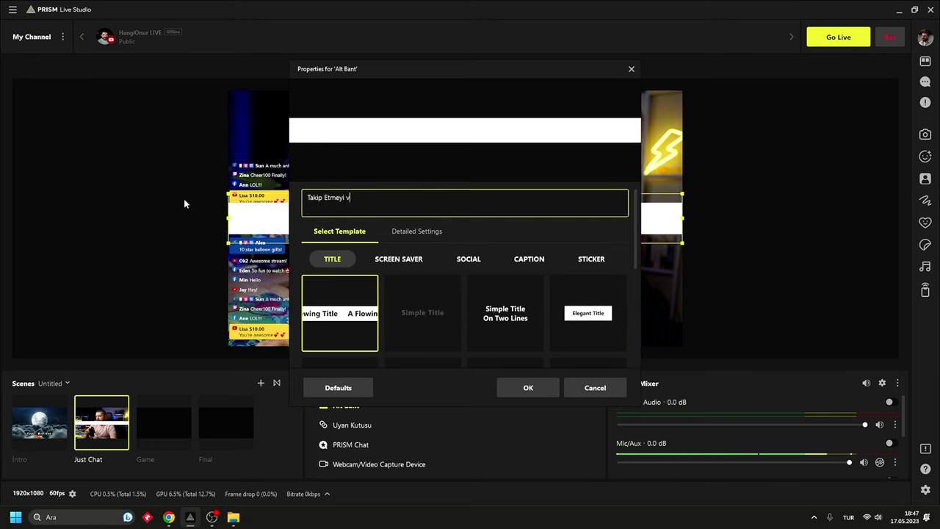
pyautogui.write('e Abone Olmay')
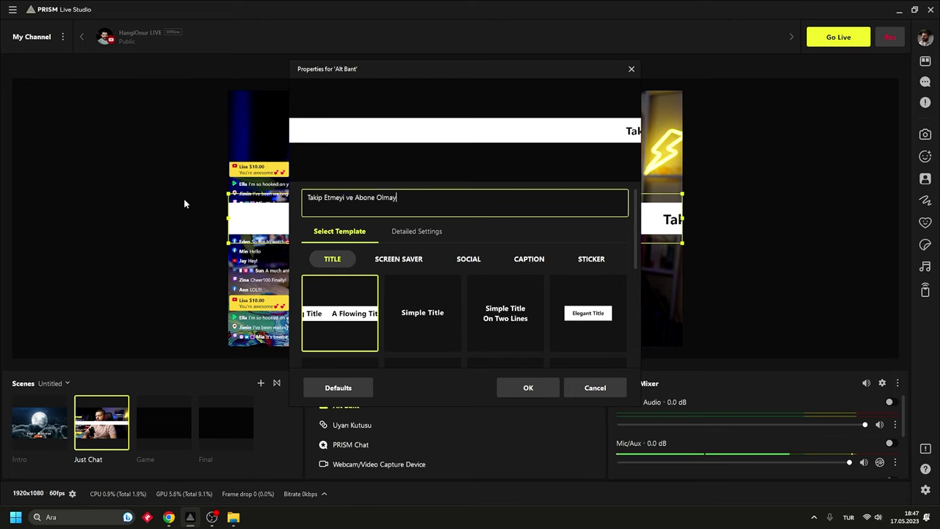
pyautogui.write('ı Unutmayın!')
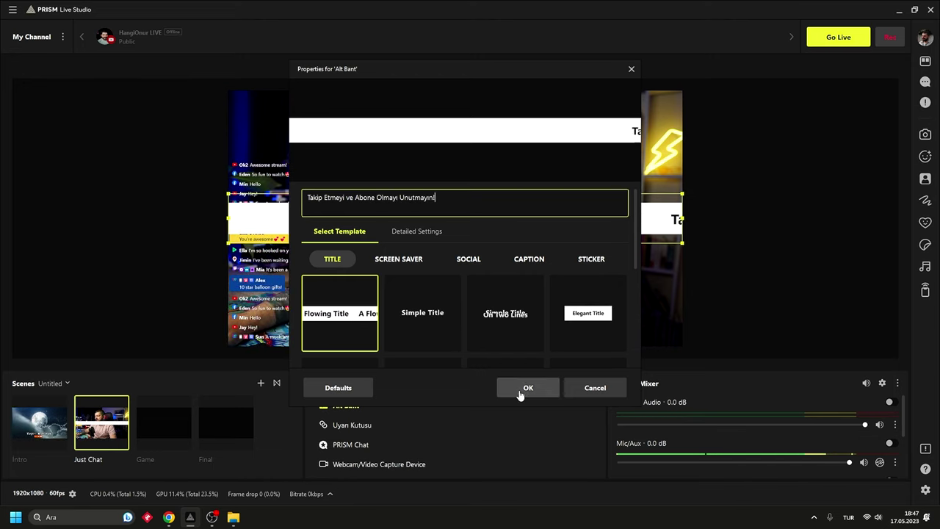
pyautogui.click(523, 389)
pyautogui.moveTo(609, 232); pyautogui.dragTo(608, 328)
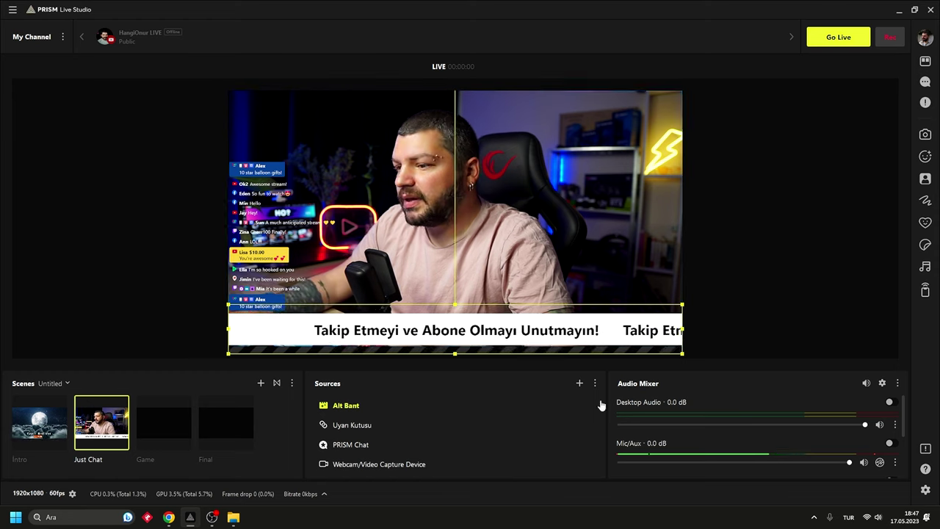
# Reduce the Alt Bant text's font size to 8 in its detailed settings.
pyautogui.doubleClick(478, 412)
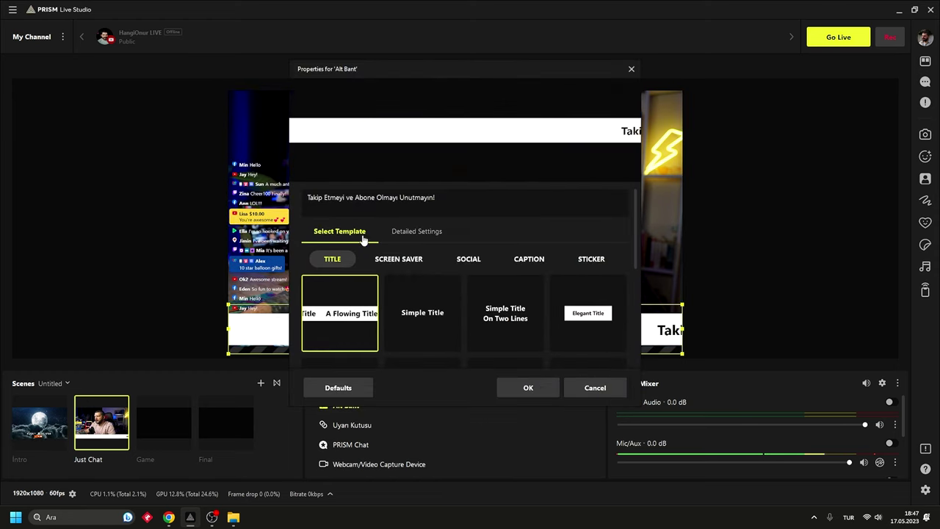
pyautogui.click(397, 232)
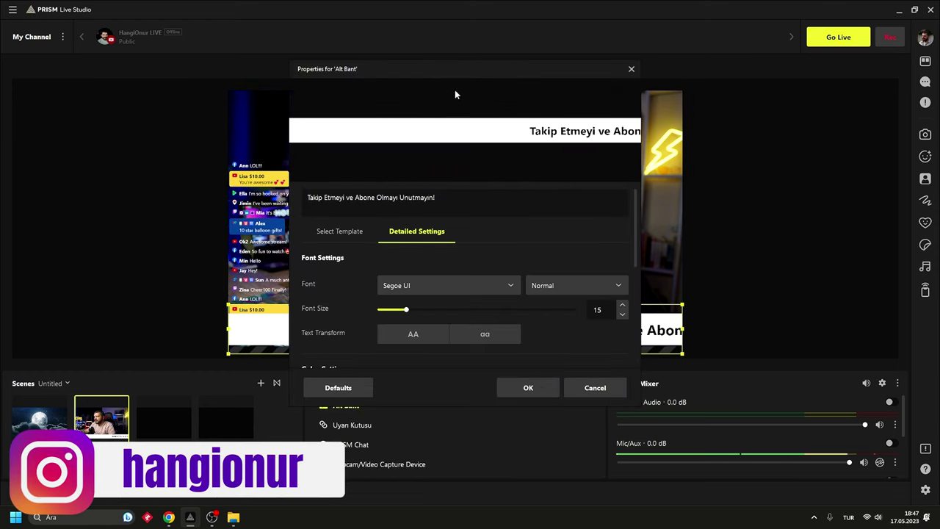
pyautogui.moveTo(449, 71); pyautogui.dragTo(693, 71)
pyautogui.moveTo(647, 307); pyautogui.dragTo(633, 314)
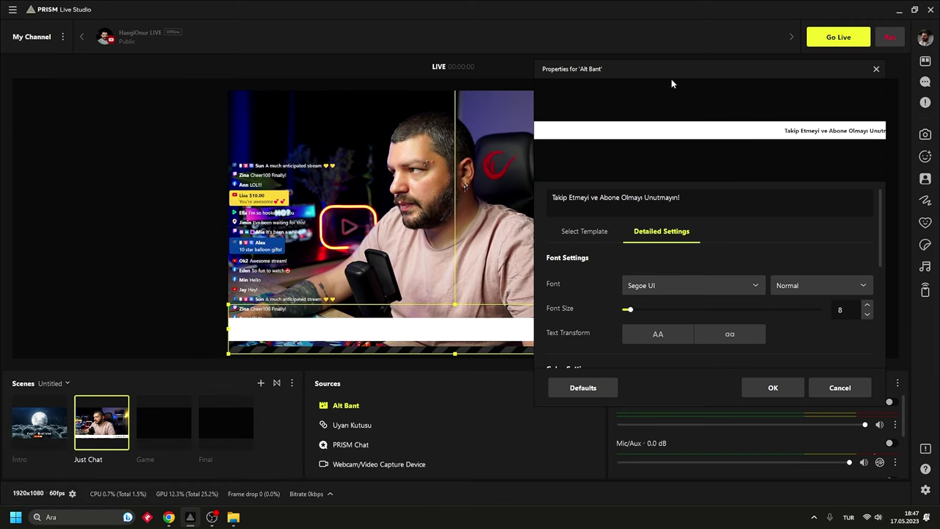
pyautogui.click(772, 387)
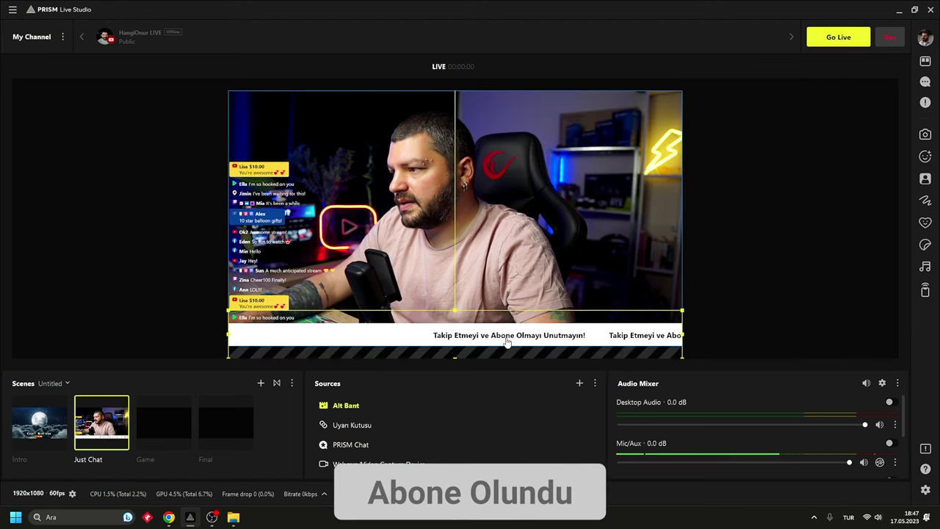
# Slow the Alt Bant ticker's motion speed to 19%.
pyautogui.doubleClick(358, 405)
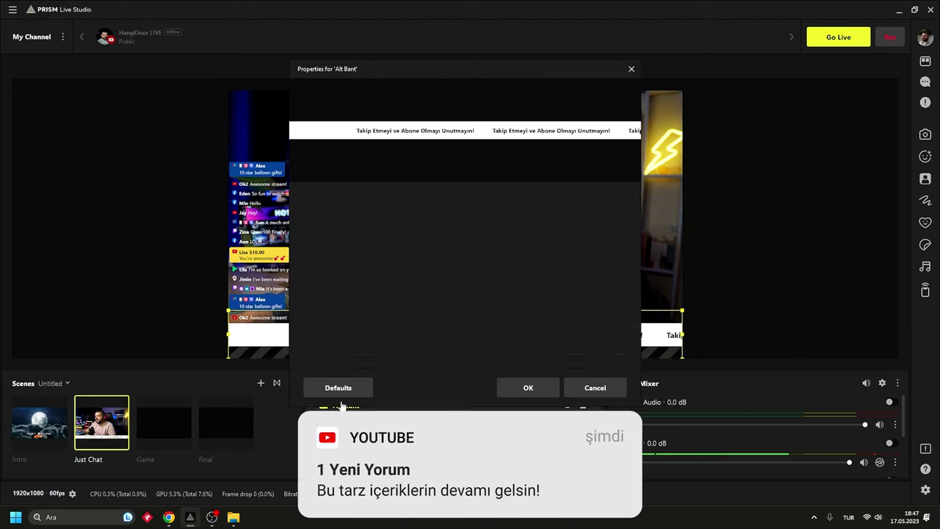
pyautogui.scroll(-4, 345, 330)
pyautogui.scroll(-2, 323, 317)
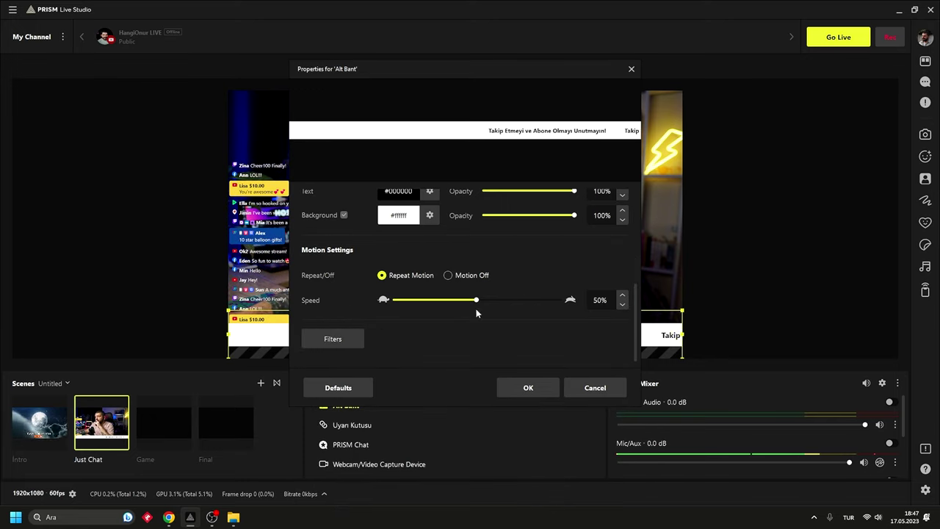
pyautogui.moveTo(475, 305); pyautogui.dragTo(447, 305)
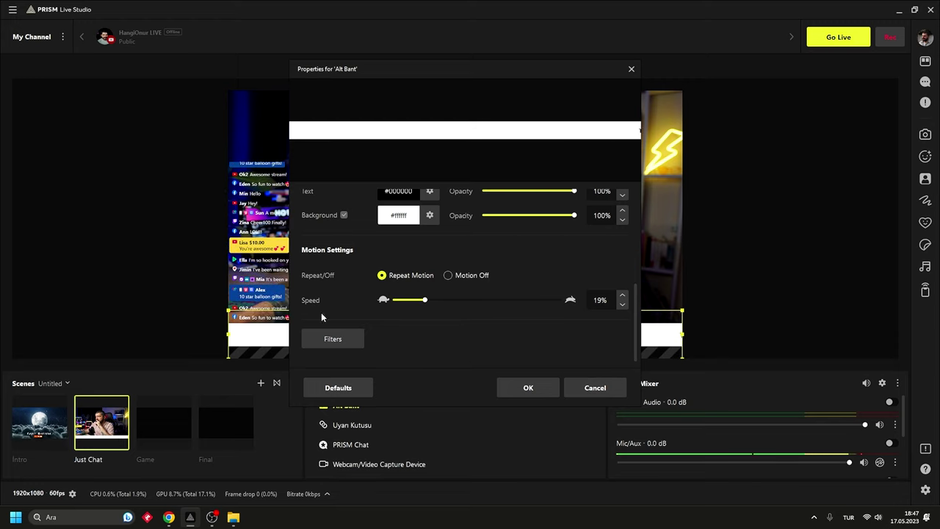
pyautogui.scroll(4, 356, 290)
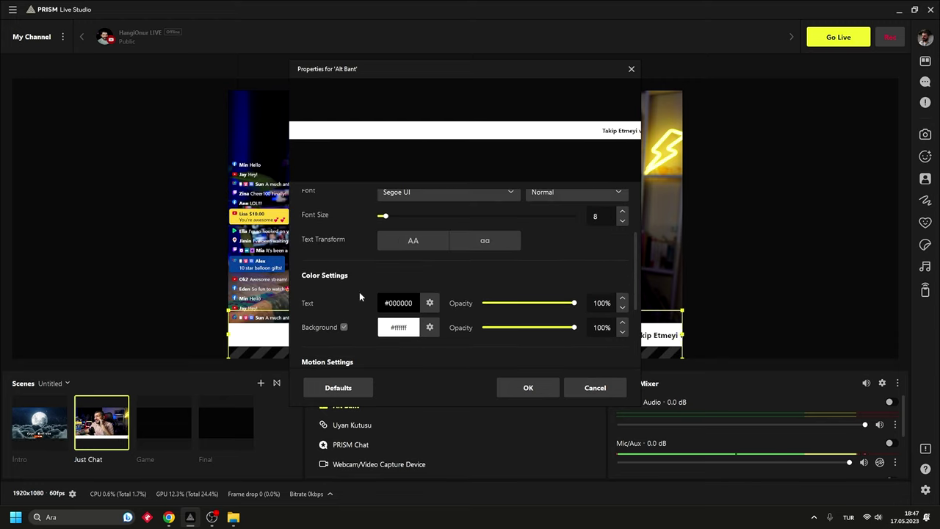
pyautogui.scroll(3, 358, 293)
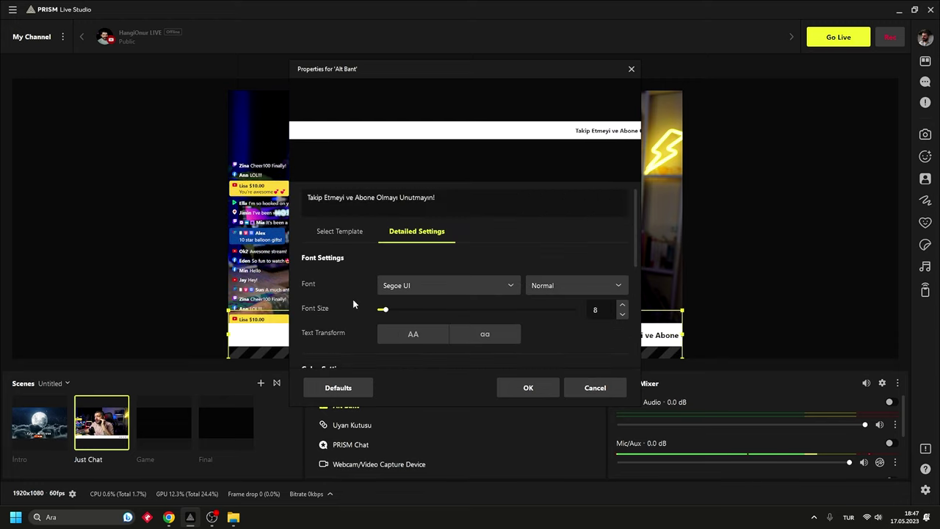
pyautogui.click(526, 388)
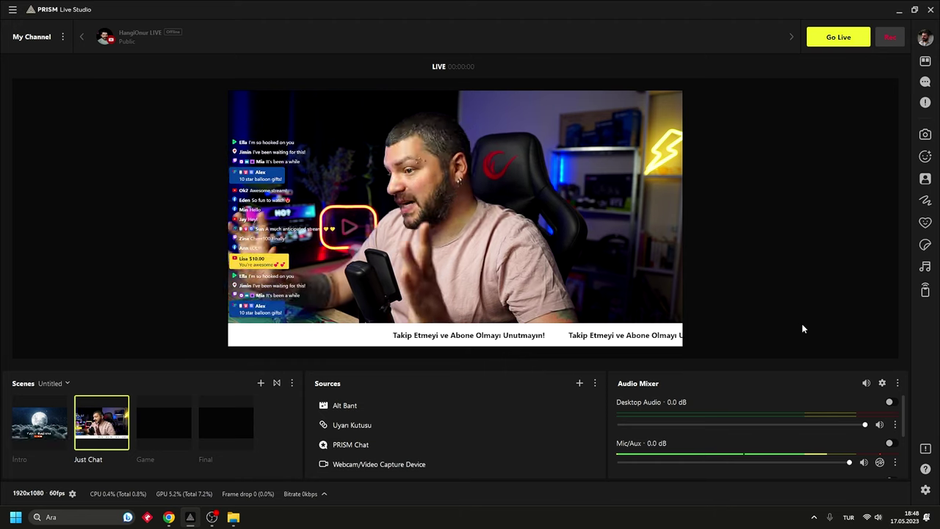
# Add an Audio Visualizer source to the Just Chat scene, review its detailed settings and accept it with the first bar template.
pyautogui.click(577, 386)
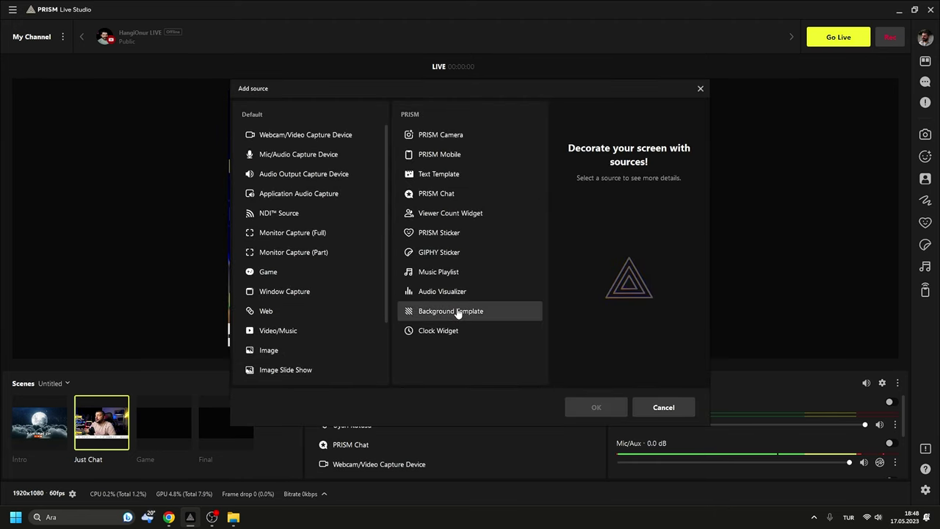
pyautogui.click(438, 293)
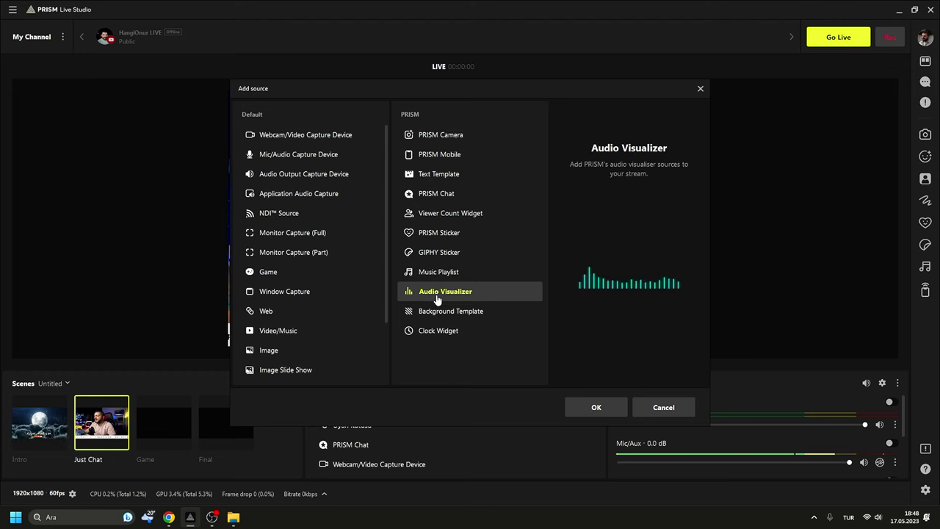
pyautogui.click(581, 404)
pyautogui.click(432, 329)
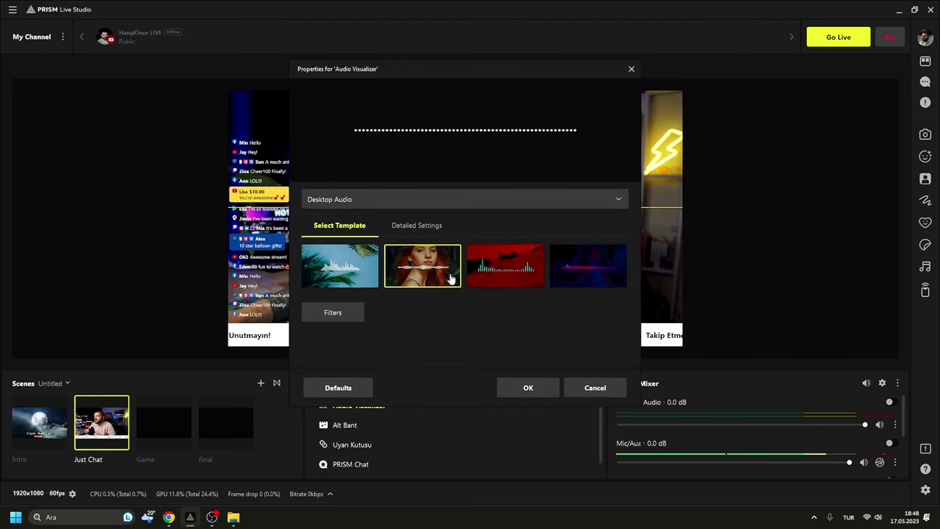
pyautogui.click(426, 231)
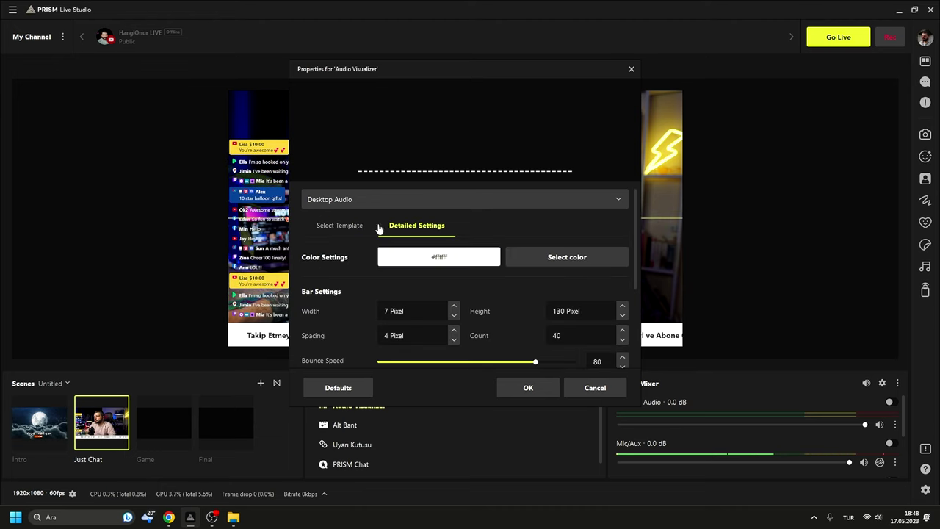
pyautogui.scroll(-4, 340, 273)
pyautogui.scroll(4, 335, 286)
pyautogui.click(339, 225)
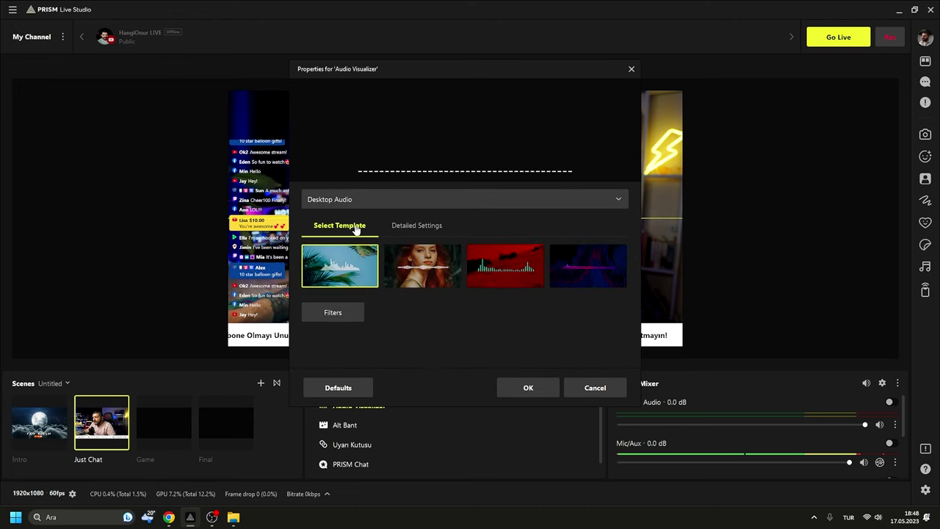
pyautogui.click(527, 388)
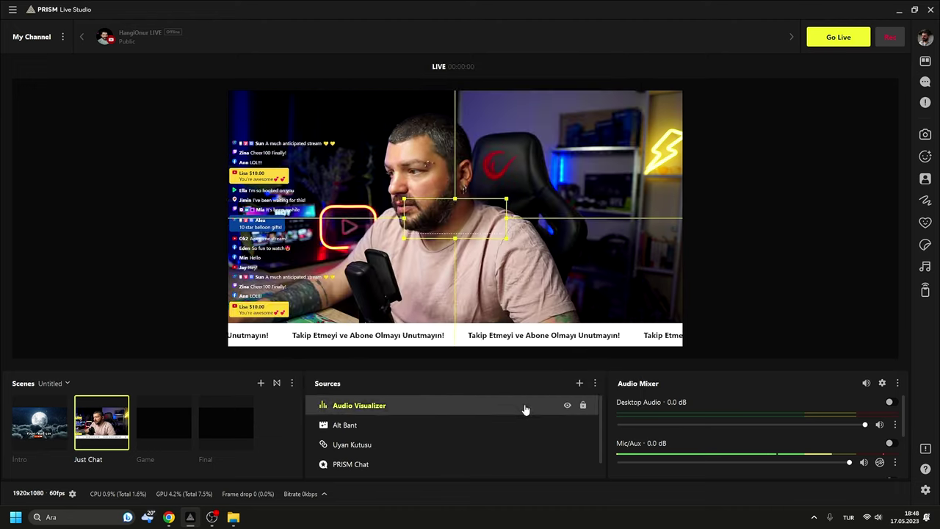
# Set the Audio Visualizer's audio input to Mic/Aux.
pyautogui.doubleClick(343, 408)
pyautogui.click(411, 225)
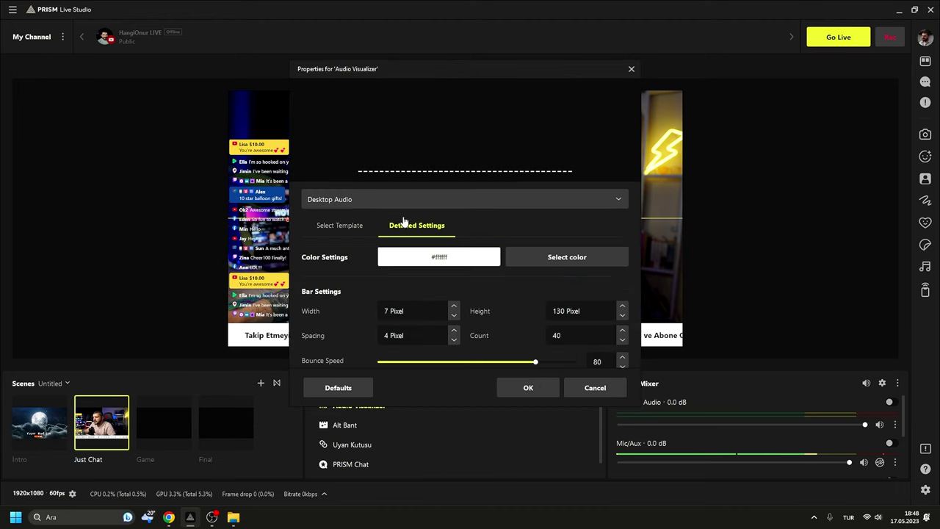
pyautogui.click(336, 201)
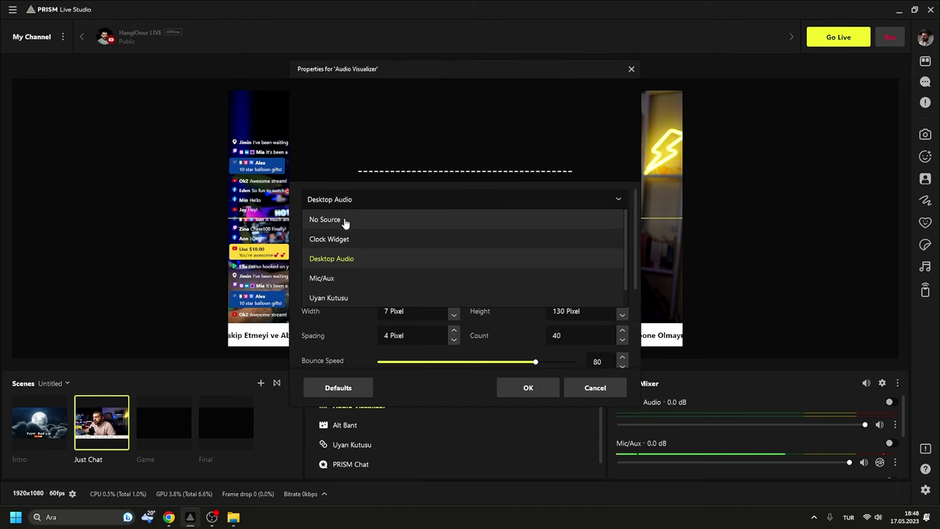
pyautogui.click(330, 278)
pyautogui.click(522, 387)
# Enlarge the Audio Visualizer moderately and place it in the scene's lower-right corner, just above the text band.
pyautogui.moveTo(459, 236); pyautogui.dragTo(645, 323)
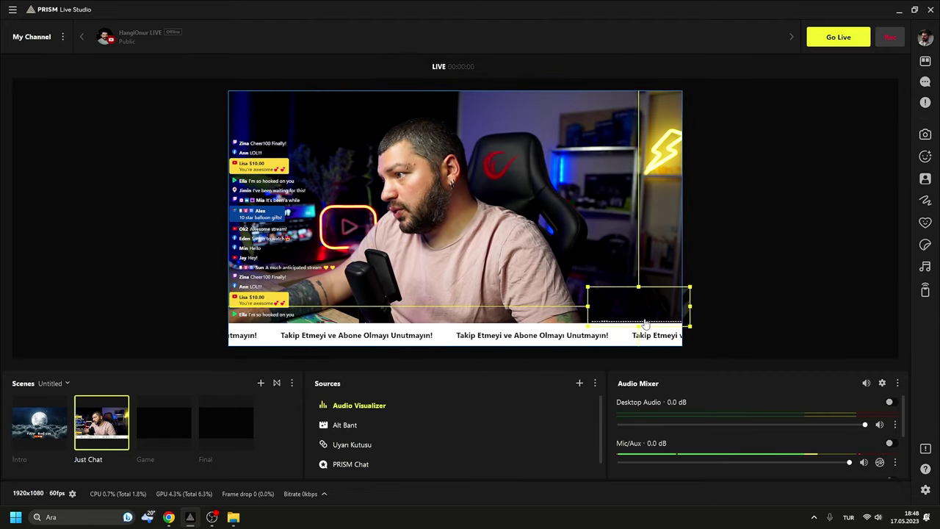
pyautogui.moveTo(587, 287); pyautogui.dragTo(422, 235)
pyautogui.moveTo(639, 303); pyautogui.dragTo(643, 307)
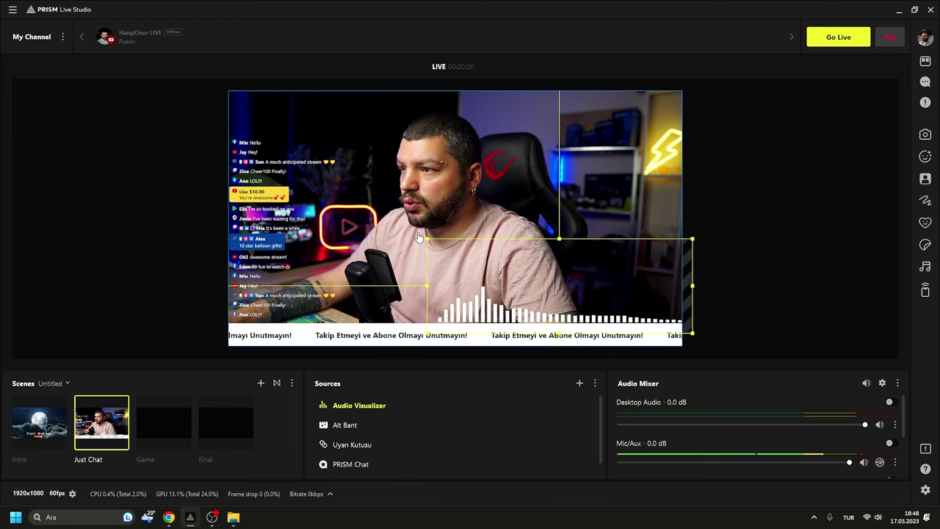
pyautogui.moveTo(418, 236); pyautogui.dragTo(530, 272)
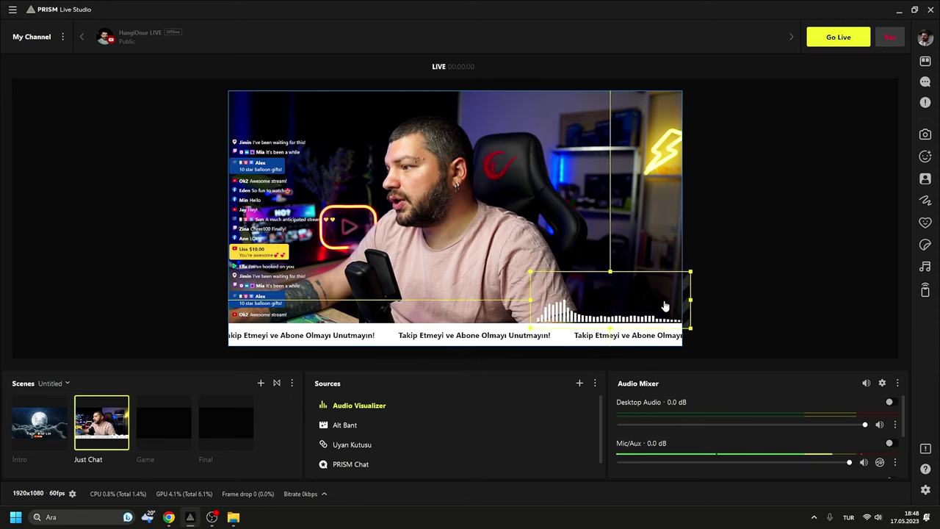
pyautogui.moveTo(664, 305); pyautogui.dragTo(660, 304)
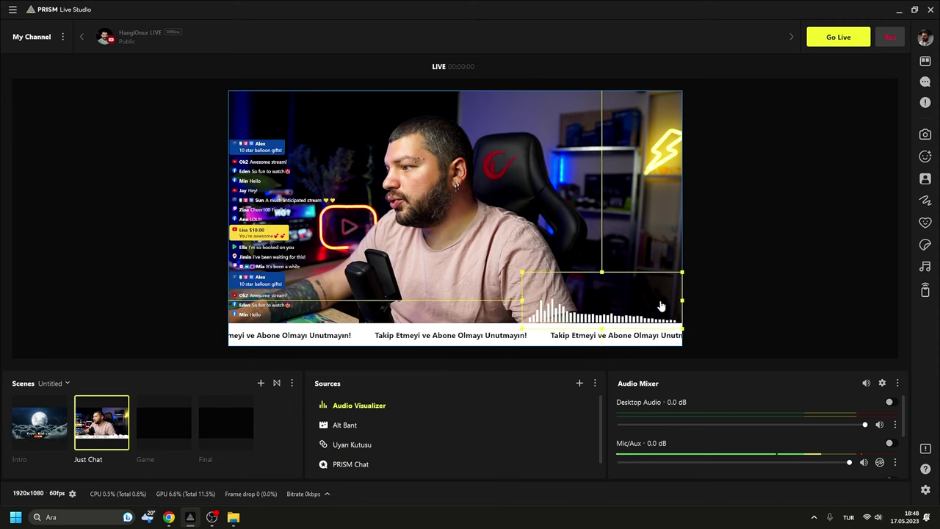
# Examine the audio inputs offered for the Audio Visualizer, close its properties and check the visualizer in the scene.
pyautogui.doubleClick(372, 414)
pyautogui.click(364, 201)
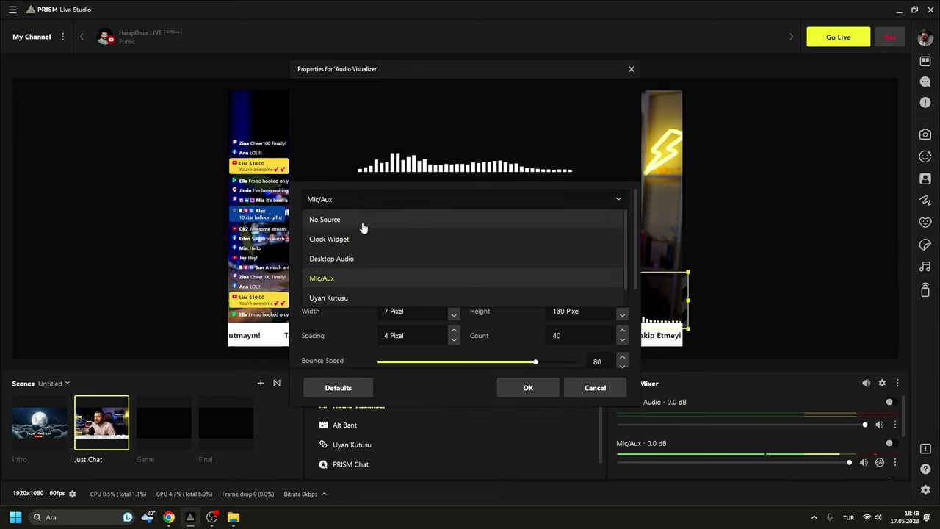
pyautogui.click(357, 258)
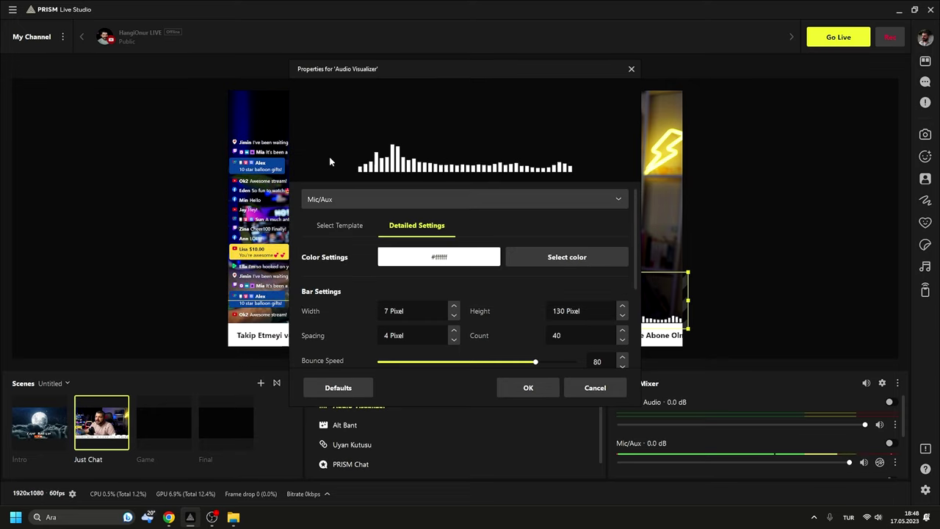
pyautogui.click(528, 387)
pyautogui.click(759, 301)
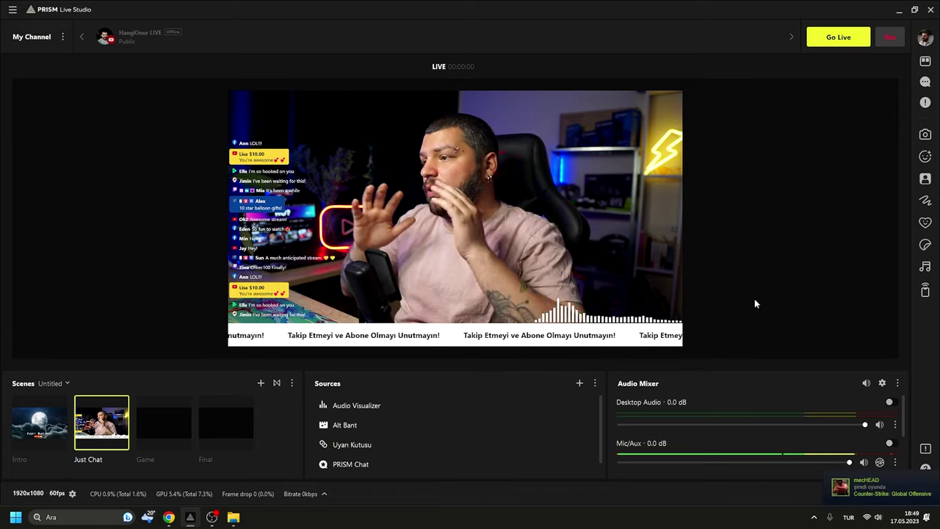
pyautogui.click(663, 311)
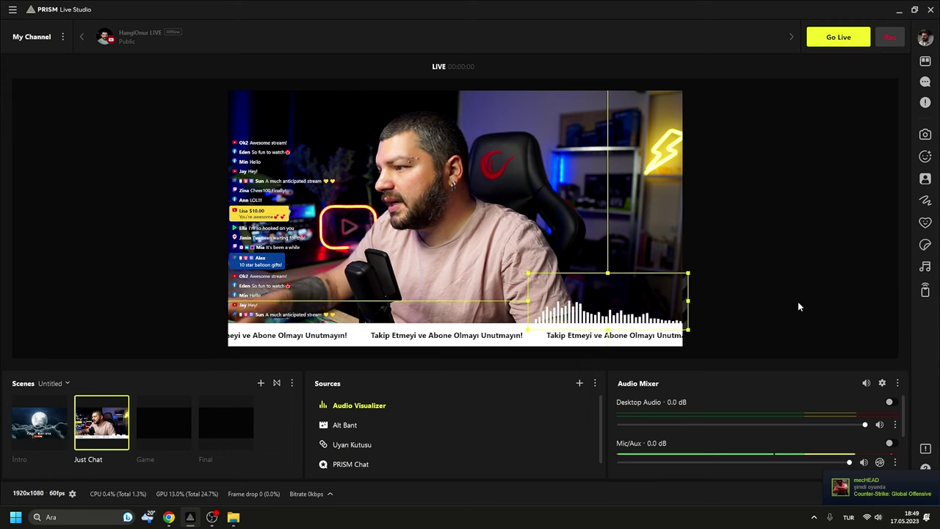
pyautogui.click(718, 303)
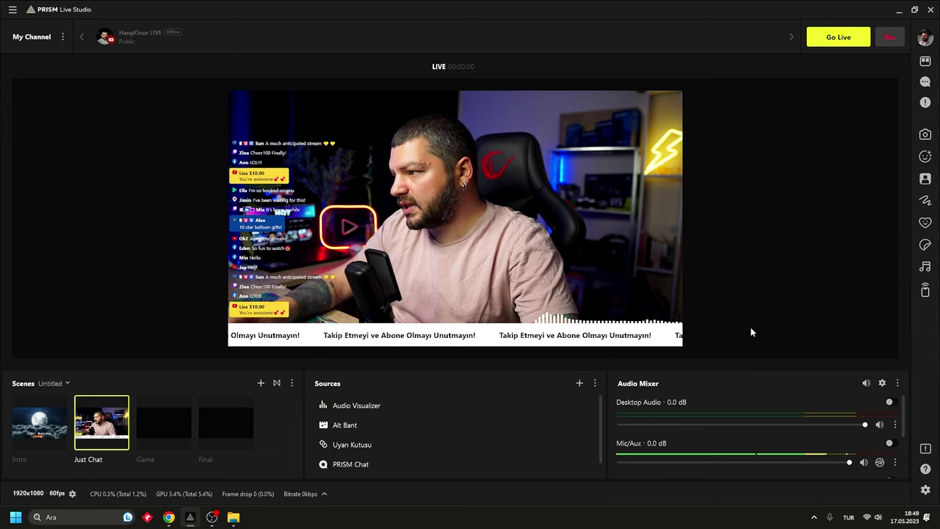
pyautogui.click(654, 300)
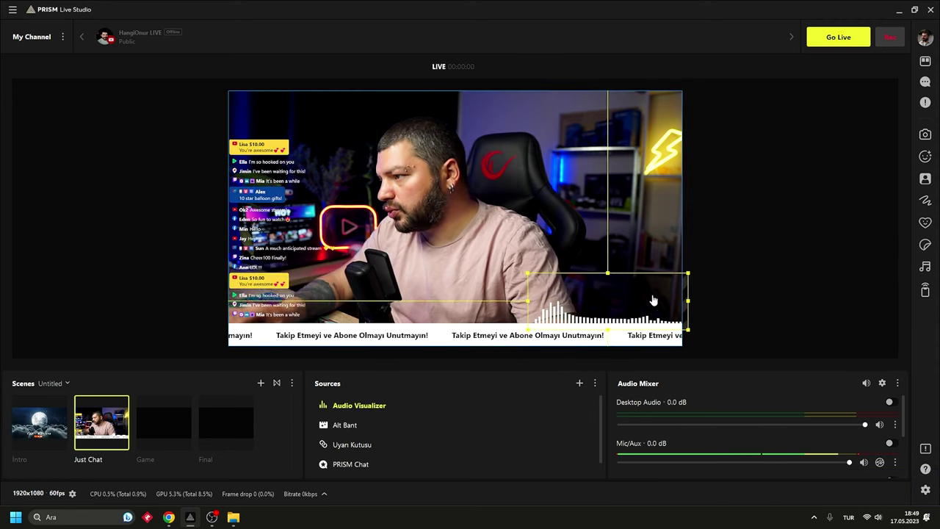
pyautogui.click(738, 256)
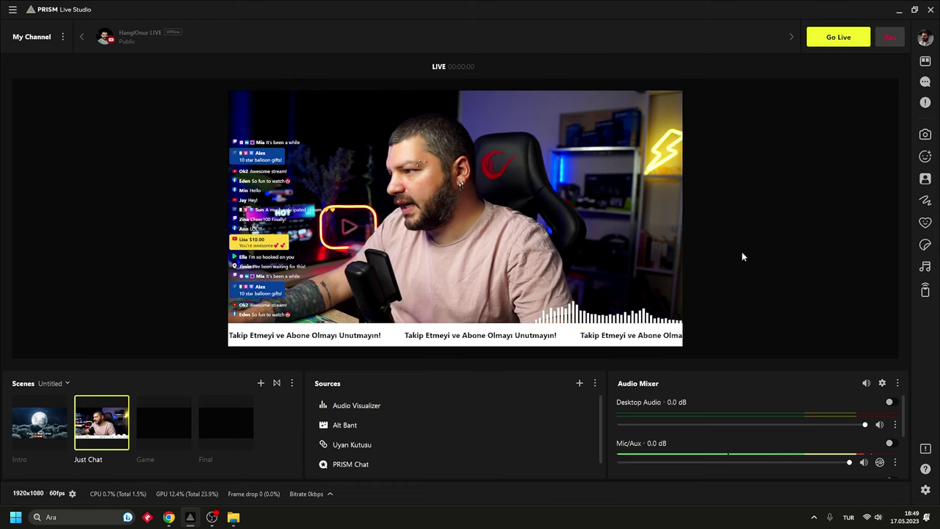
# Set the Audio Visualizer's bar color to blue and accept the change.
pyautogui.doubleClick(395, 408)
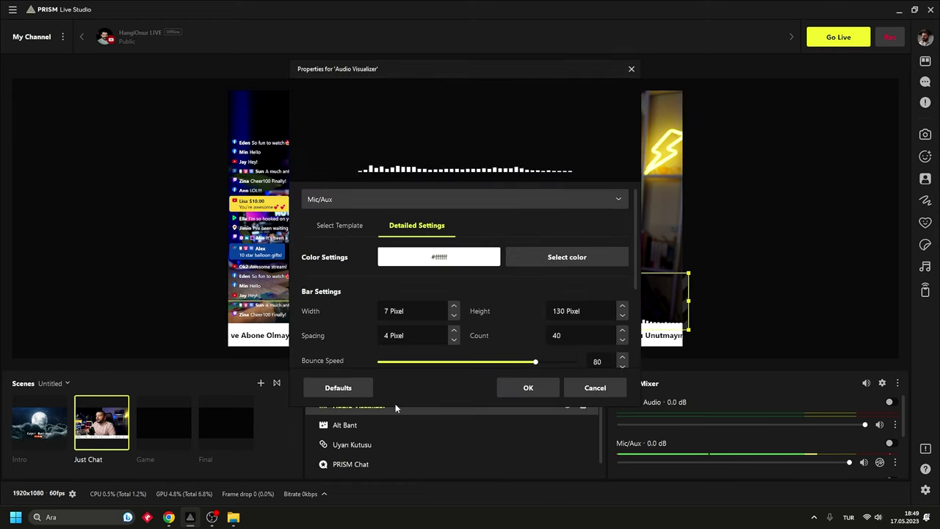
pyautogui.click(566, 257)
pyautogui.click(465, 108)
pyautogui.click(517, 373)
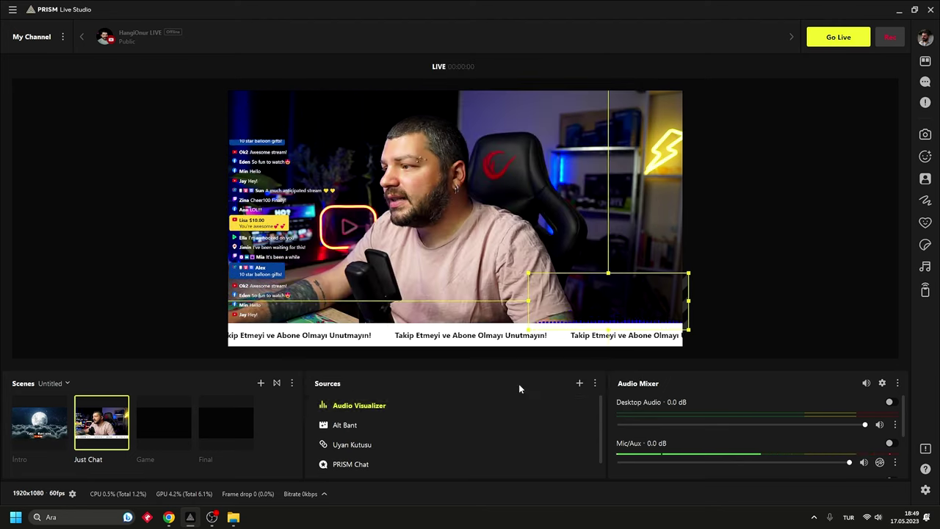
pyautogui.click(520, 384)
# Change the background color of the Alt Bant text band to dark red from the basic colors.
pyautogui.doubleClick(373, 425)
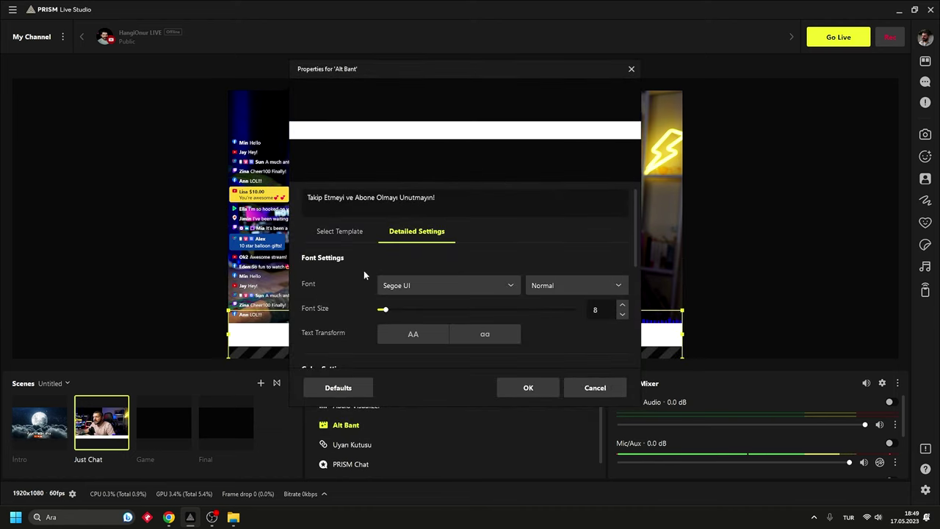
pyautogui.scroll(-3, 349, 282)
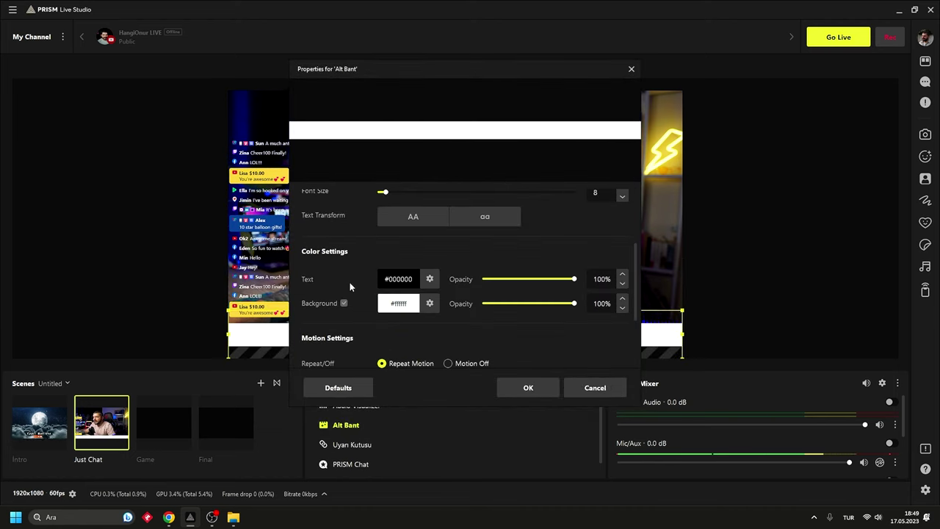
pyautogui.click(431, 304)
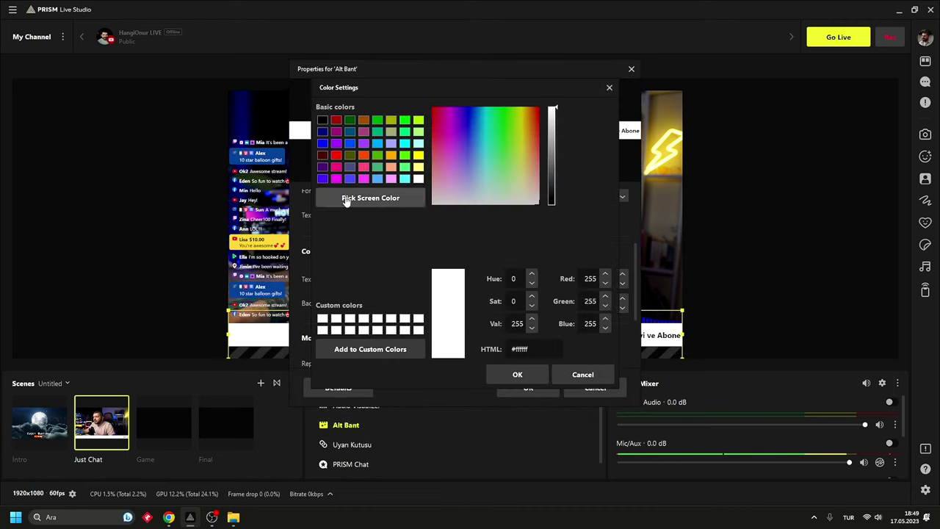
pyautogui.click(335, 120)
pyautogui.click(510, 373)
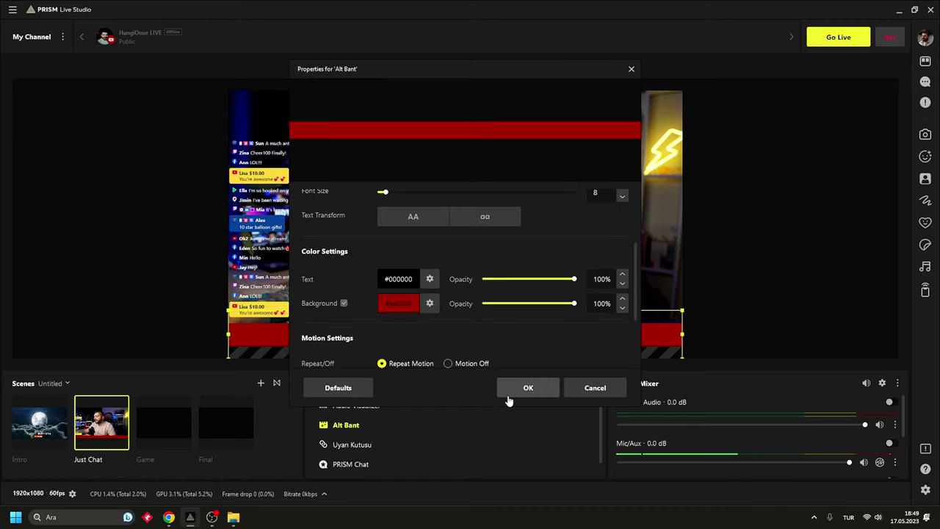
pyautogui.click(514, 389)
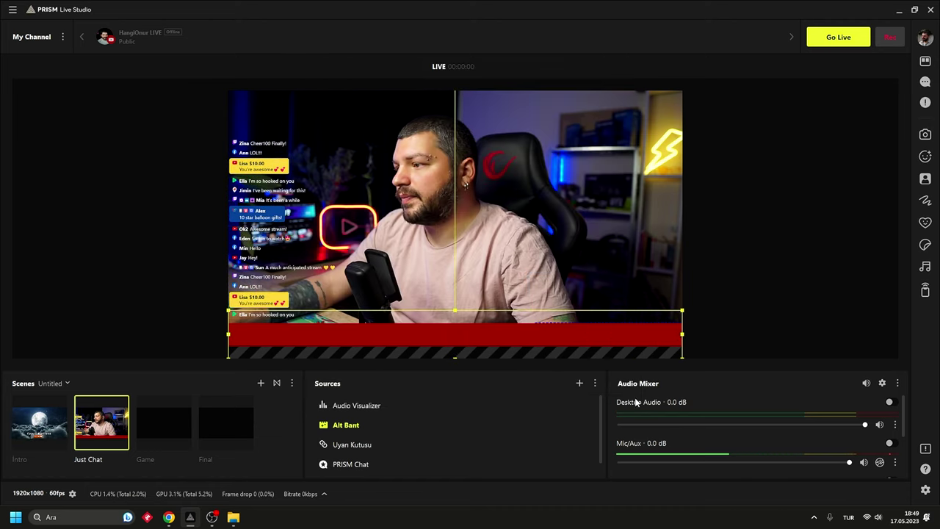
# Set the Audio Visualizer's bar color to white (#ffffff).
pyautogui.click(347, 408)
pyautogui.doubleClick(347, 408)
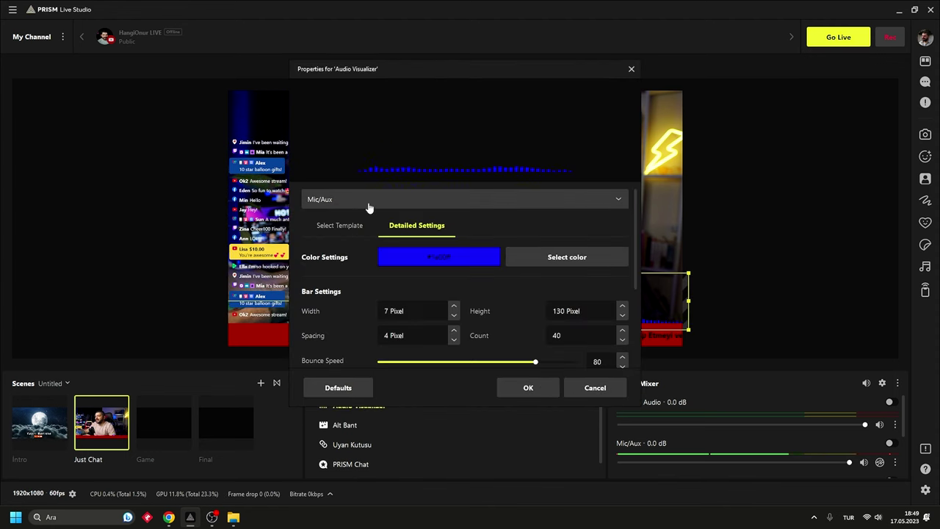
pyautogui.click(566, 256)
pyautogui.click(417, 178)
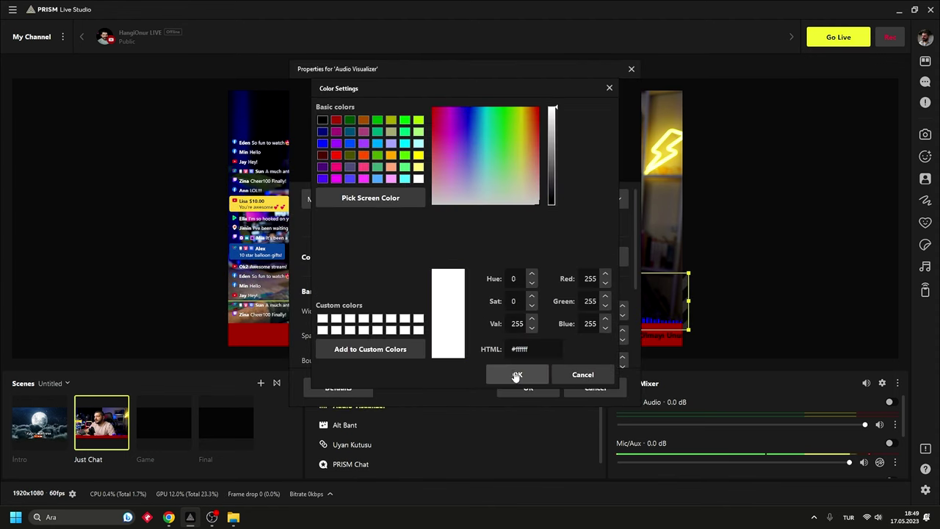
pyautogui.click(517, 374)
pyautogui.click(547, 389)
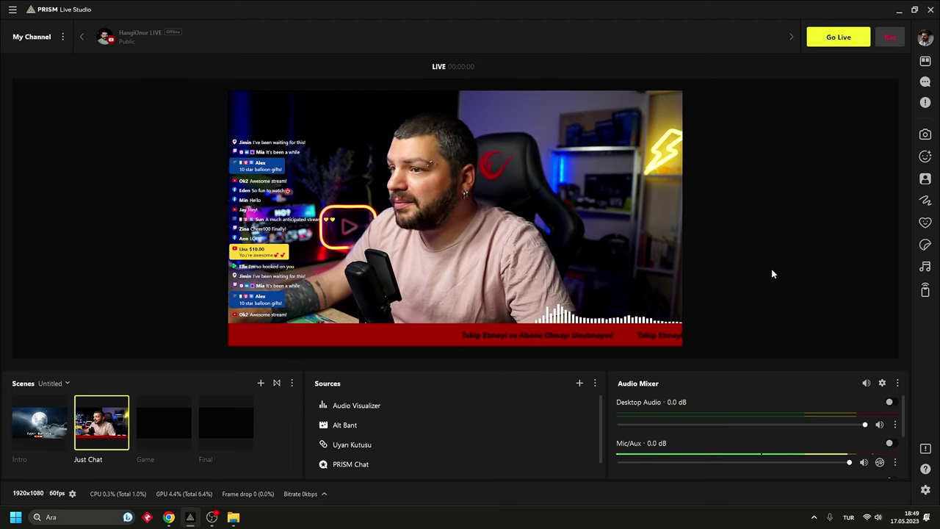
# Add a new Clock Widget source to the Just Chat scene with the blue rounded template and the Stream time clock type.
pyautogui.click(577, 383)
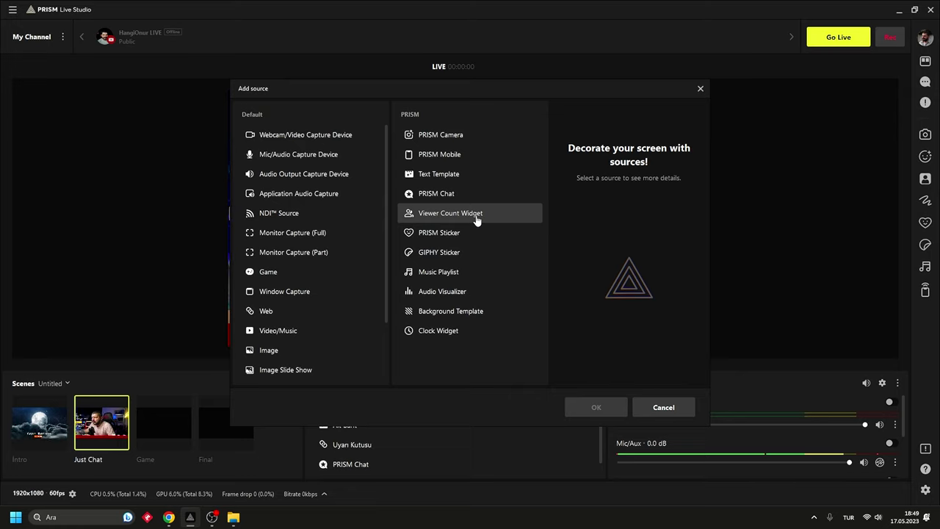
pyautogui.click(465, 332)
pyautogui.click(599, 407)
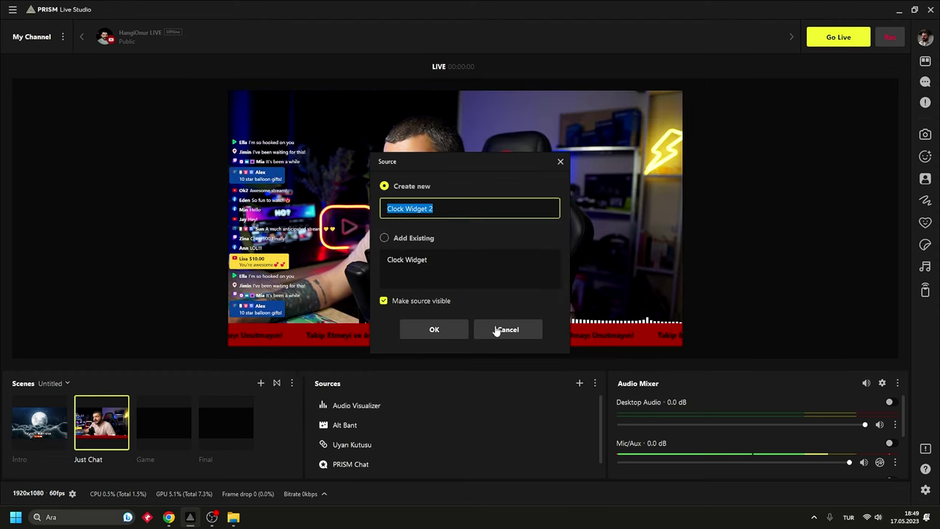
pyautogui.click(433, 330)
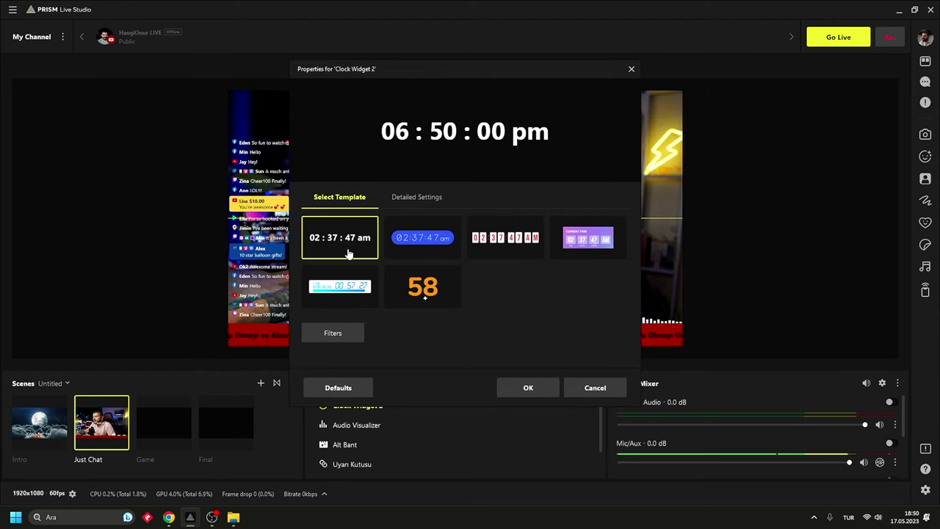
pyautogui.click(422, 248)
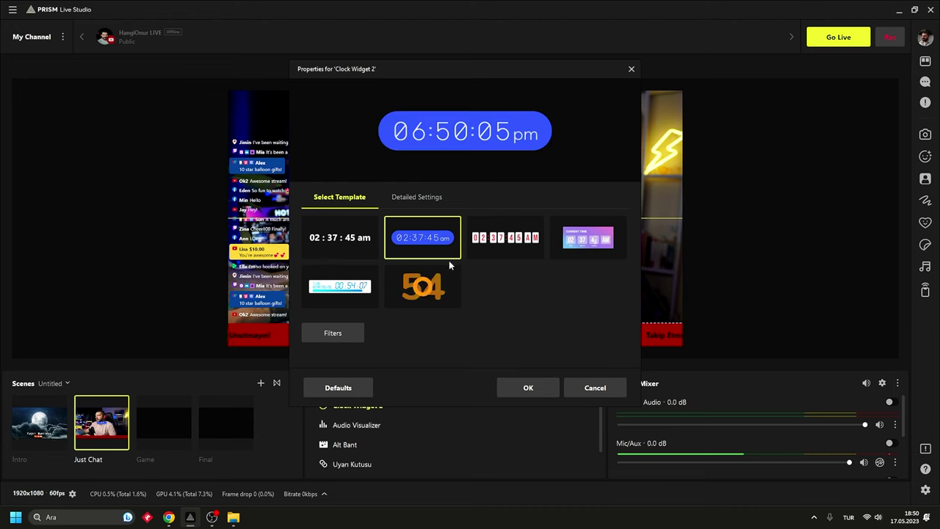
pyautogui.click(418, 198)
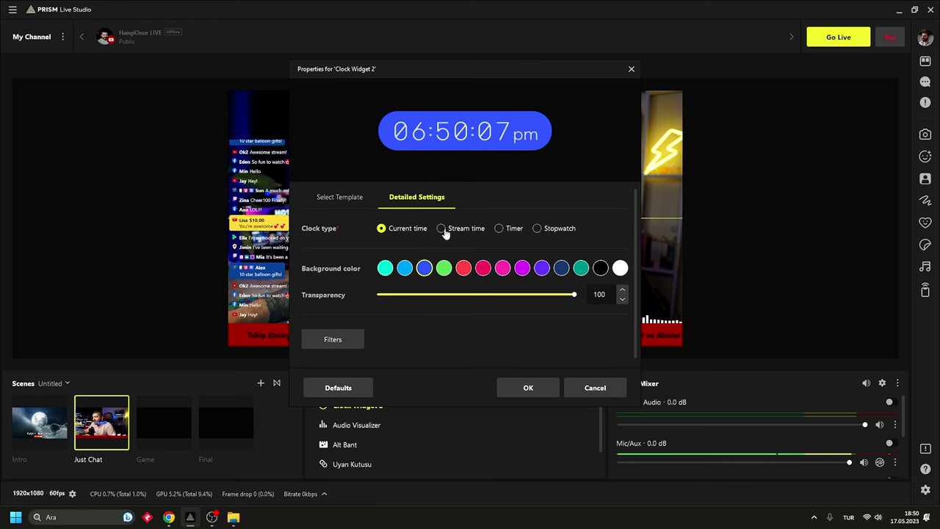
pyautogui.click(528, 387)
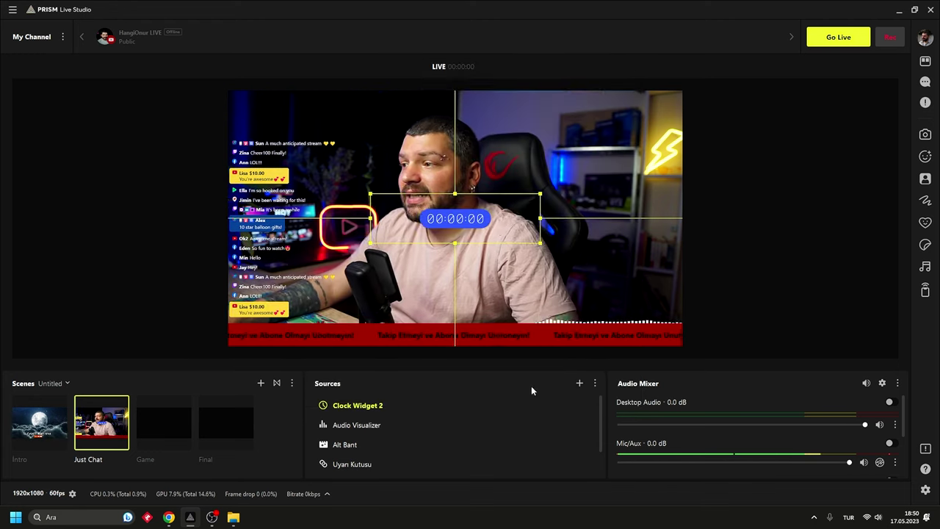
# Place the clock widget in the scene's upper-left corner, directly above the chat messages.
pyautogui.moveTo(465, 220); pyautogui.dragTo(652, 110)
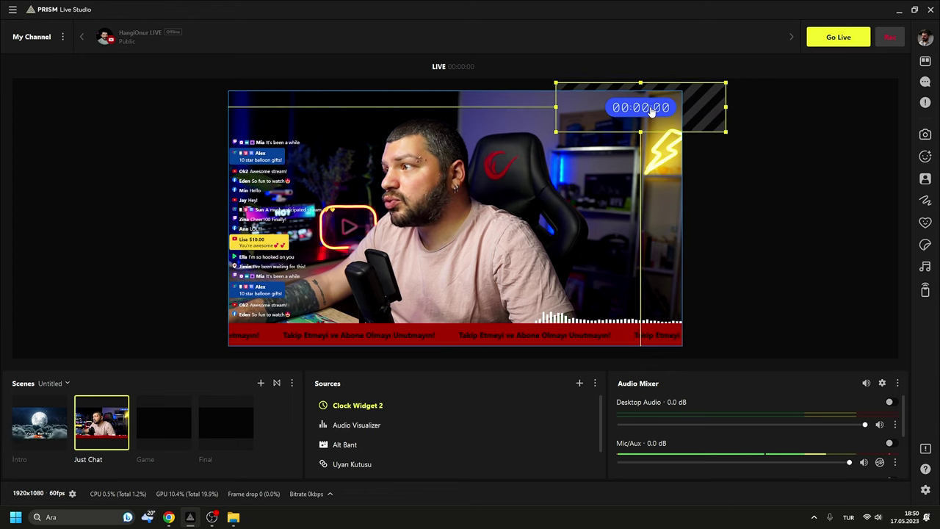
pyautogui.click(764, 253)
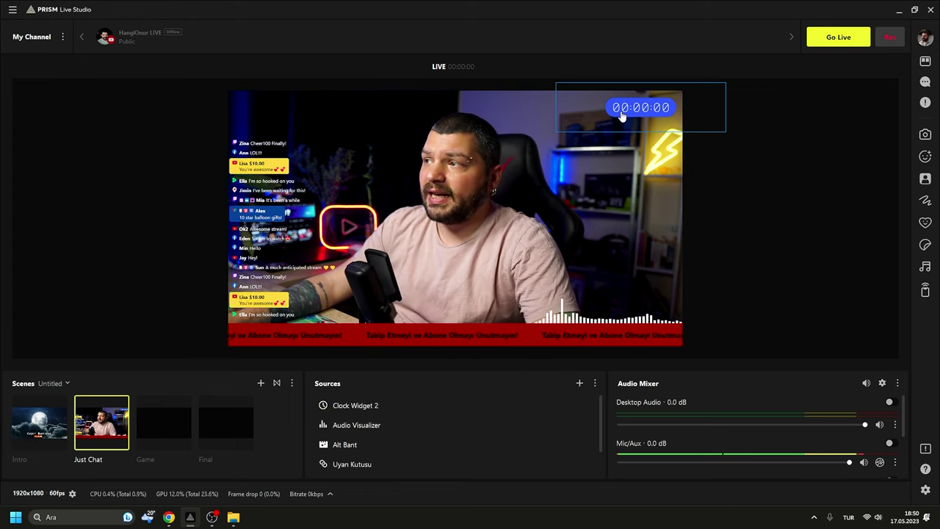
pyautogui.click(653, 112)
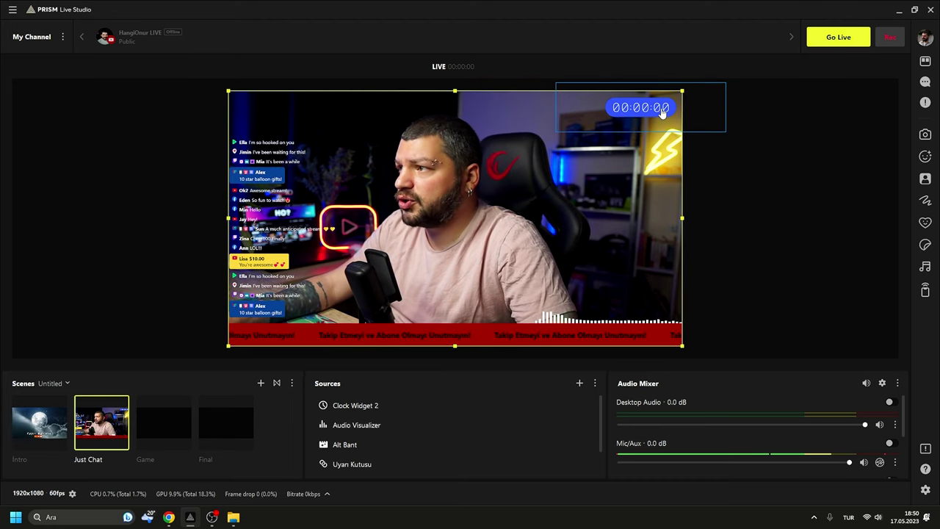
pyautogui.click(663, 110)
pyautogui.moveTo(702, 107); pyautogui.dragTo(332, 107)
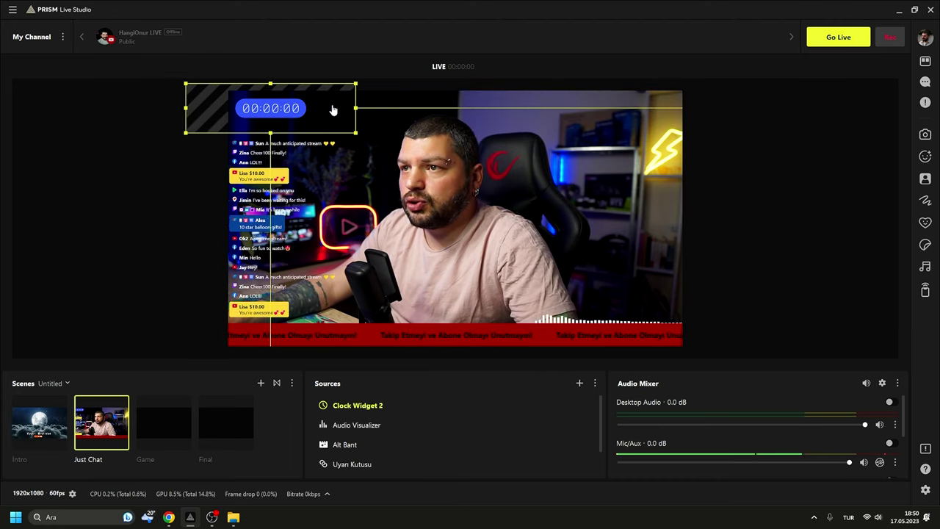
pyautogui.click(737, 130)
pyautogui.moveTo(305, 117); pyautogui.dragTo(309, 126)
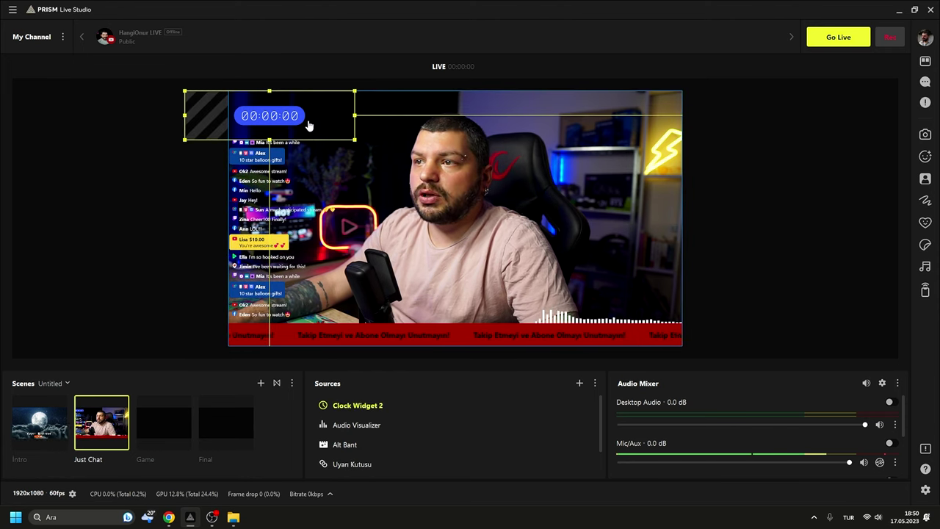
# Switch to Streamlabs in Chrome, open the Etkinlik Listesi widget from the full widget gallery and copy its widget URL.
pyautogui.click(169, 516)
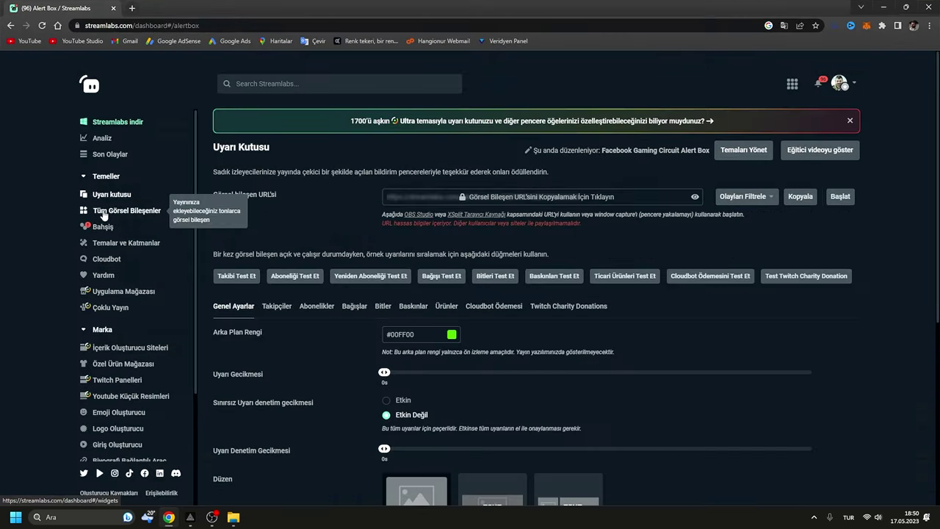
pyautogui.click(103, 212)
pyautogui.scroll(-8, 528, 324)
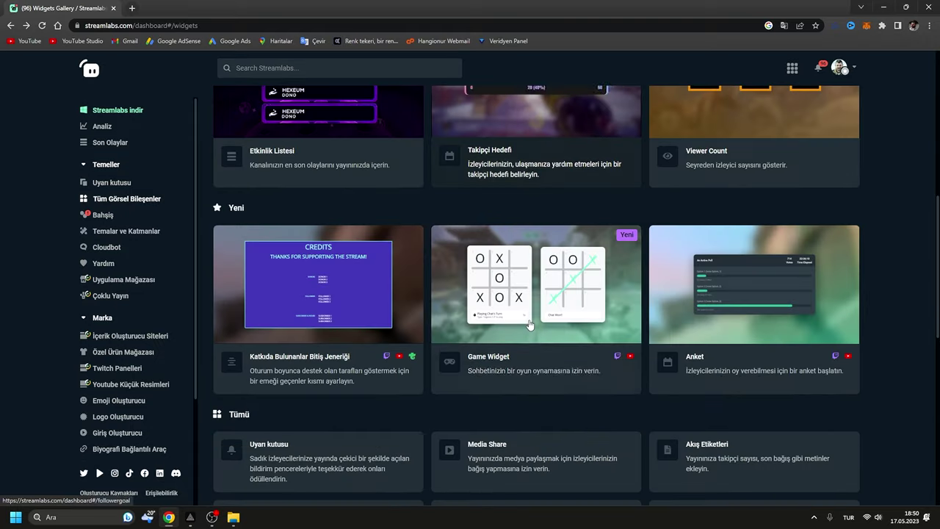
pyautogui.scroll(2, 518, 321)
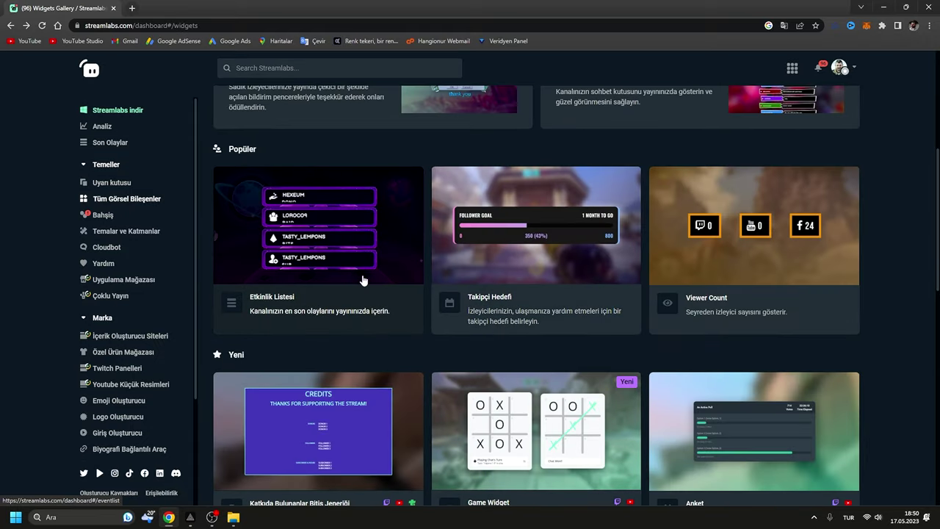
pyautogui.click(322, 250)
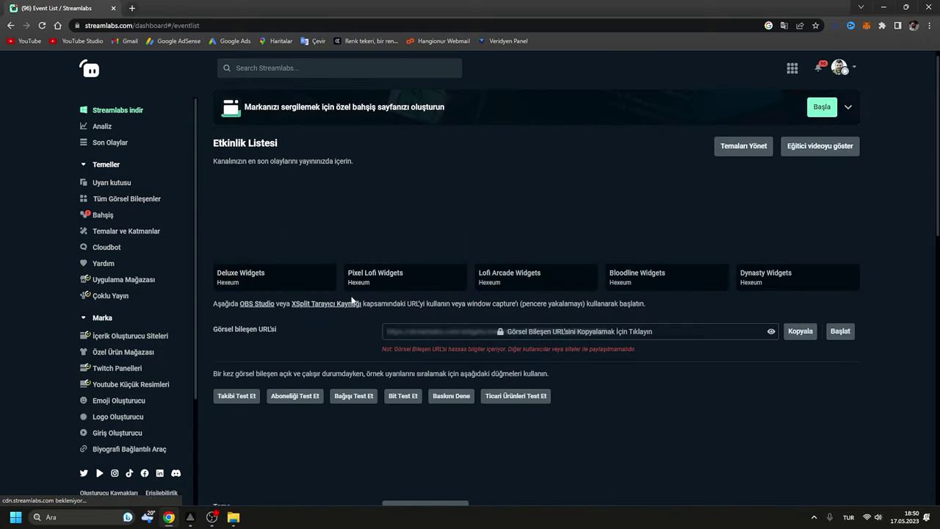
pyautogui.scroll(-3, 326, 332)
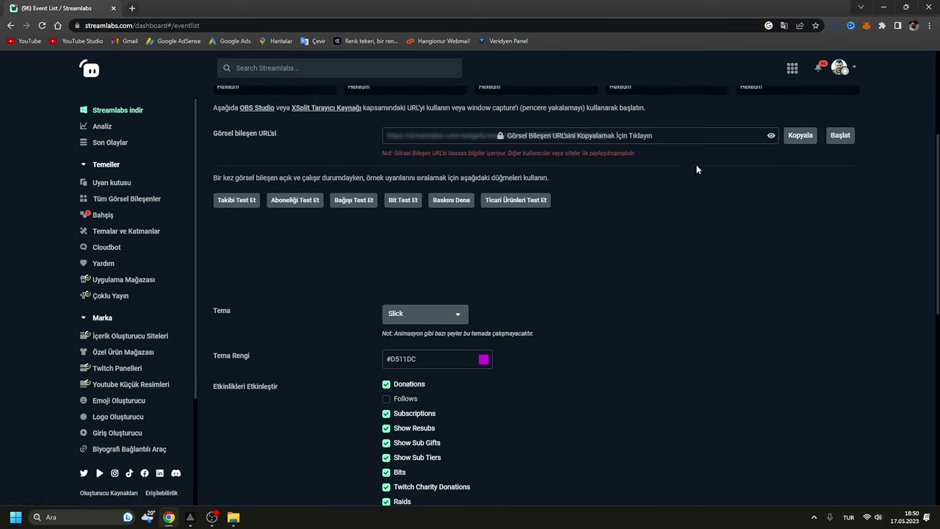
pyautogui.click(794, 139)
pyautogui.click(579, 325)
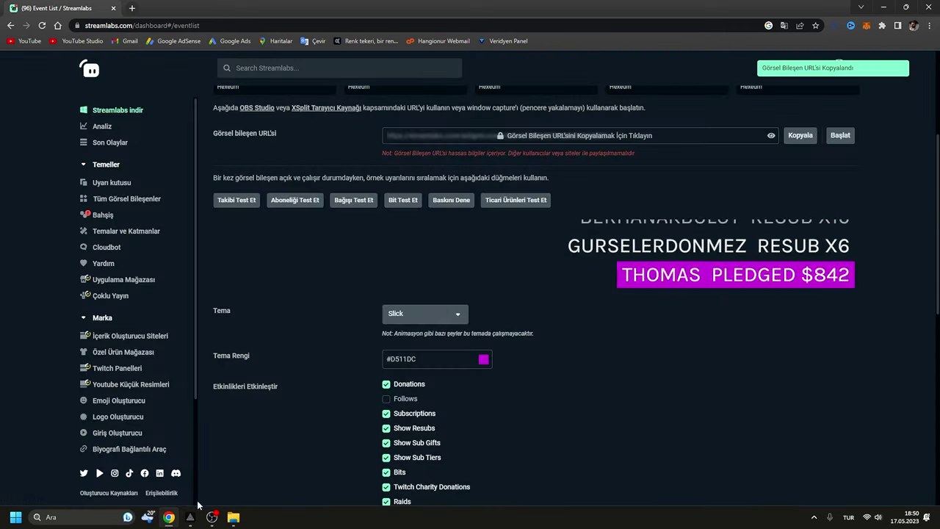
# Switch back to PRISM Live Studio and add a new Web source named Etkinlik Listesi to the Just Chat scene.
pyautogui.click(189, 516)
pyautogui.click(580, 383)
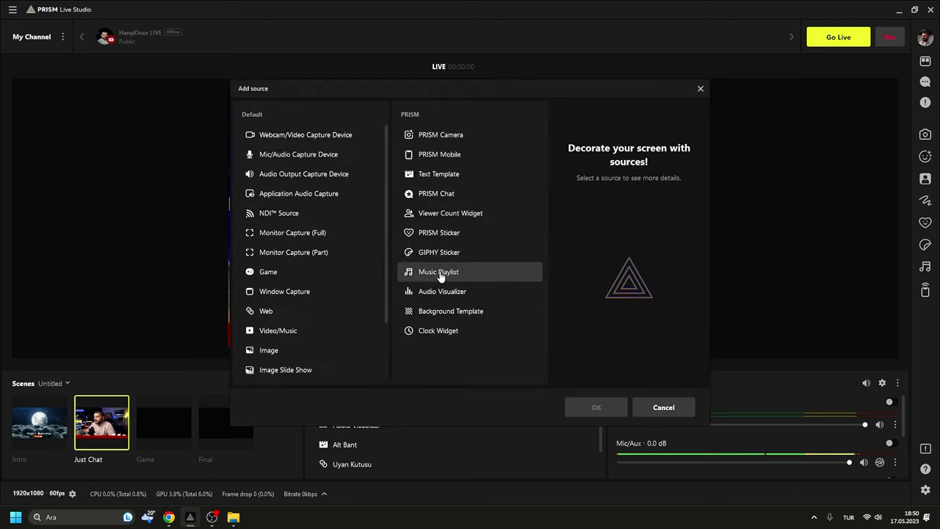
pyautogui.click(273, 312)
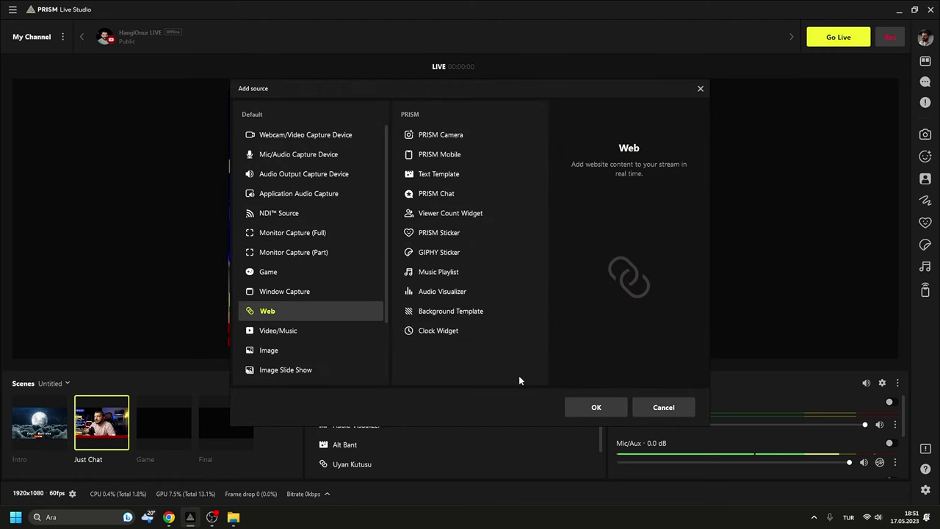
pyautogui.click(596, 406)
pyautogui.write('E')
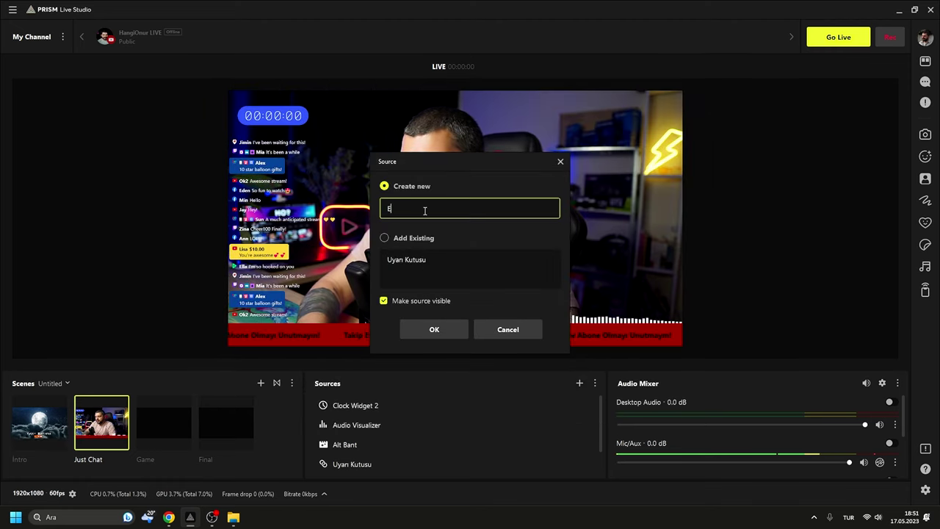
pyautogui.write('tkinlik Listesi')
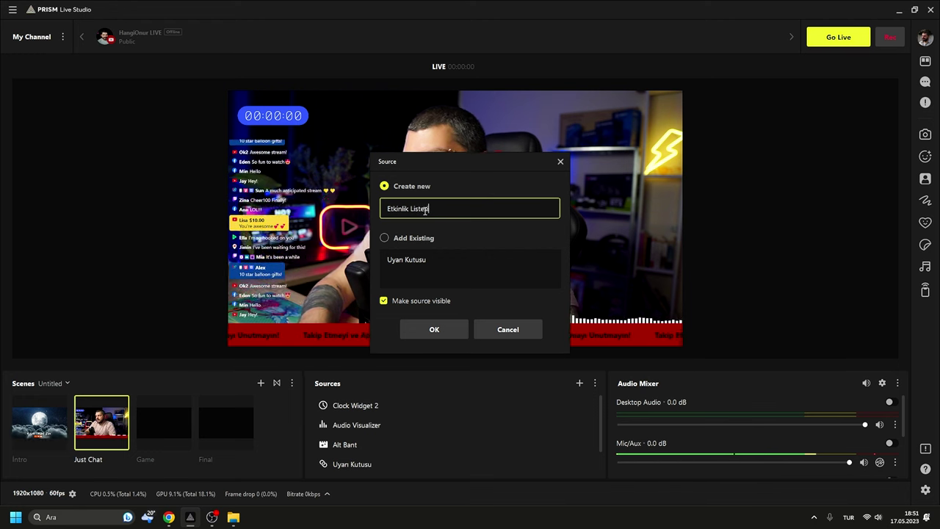
pyautogui.press('Return')
# Replace the Etkinlik Listesi source's URL with the copied Streamlabs widget URL and confirm its properties.
pyautogui.tripleClick(394, 216)
pyautogui.hotkey('ctrl', 'v')
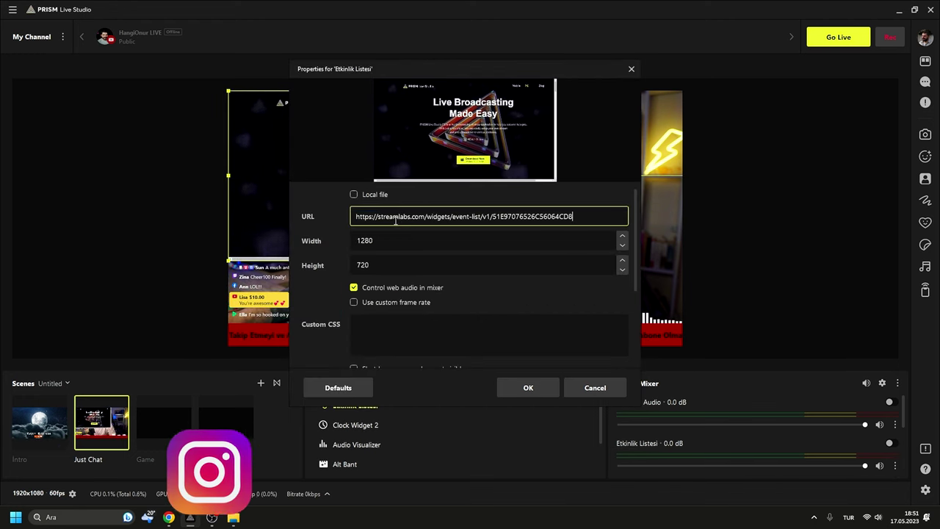
pyautogui.click(547, 387)
# Shrink the event list into the scene's lower-right corner above the red ticker and move the audio visualizer to the lower-left.
pyautogui.moveTo(227, 91); pyautogui.dragTo(367, 169)
pyautogui.moveTo(448, 125); pyautogui.dragTo(648, 296)
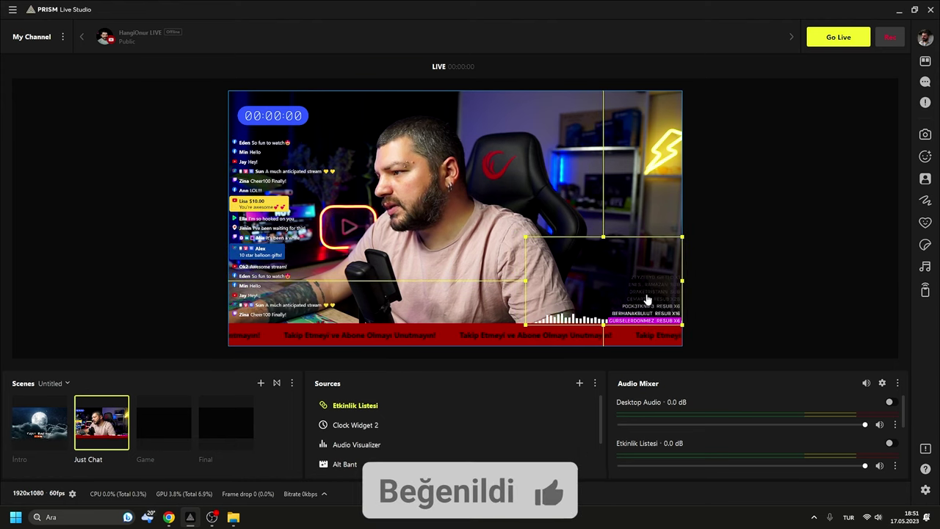
pyautogui.click(720, 297)
pyautogui.moveTo(631, 294); pyautogui.dragTo(614, 242)
pyautogui.click(564, 314)
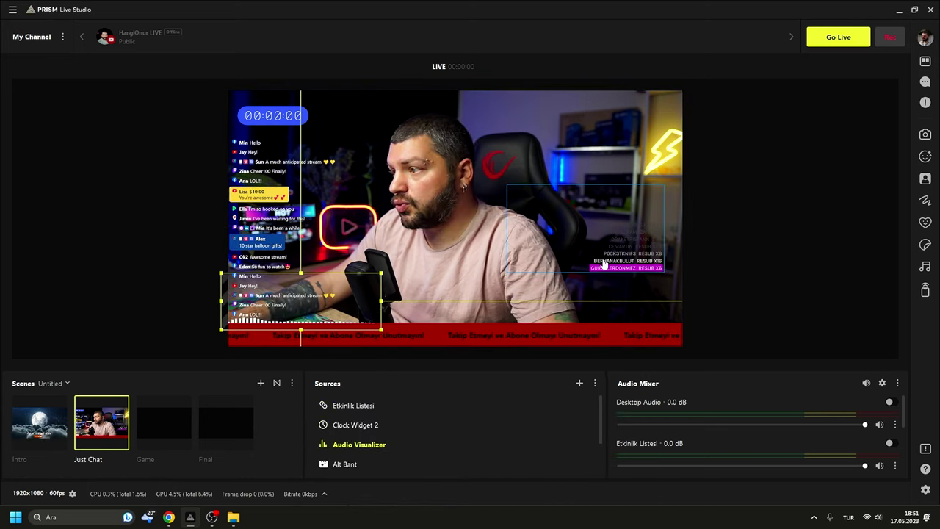
pyautogui.moveTo(603, 264); pyautogui.dragTo(636, 303)
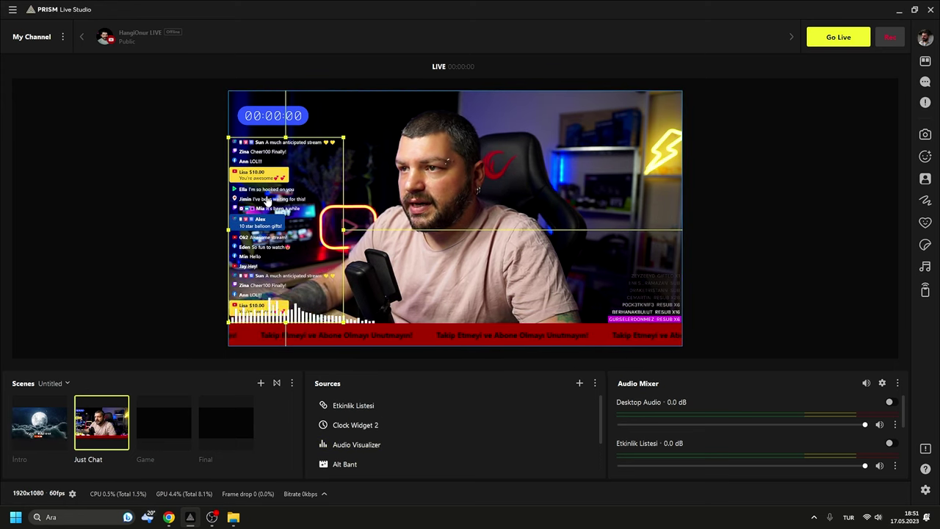
# Move the chat messages up into the scene's upper-left corner and place the clock widget directly below them.
pyautogui.moveTo(268, 92); pyautogui.dragTo(462, 120)
pyautogui.moveTo(253, 213); pyautogui.dragTo(253, 167)
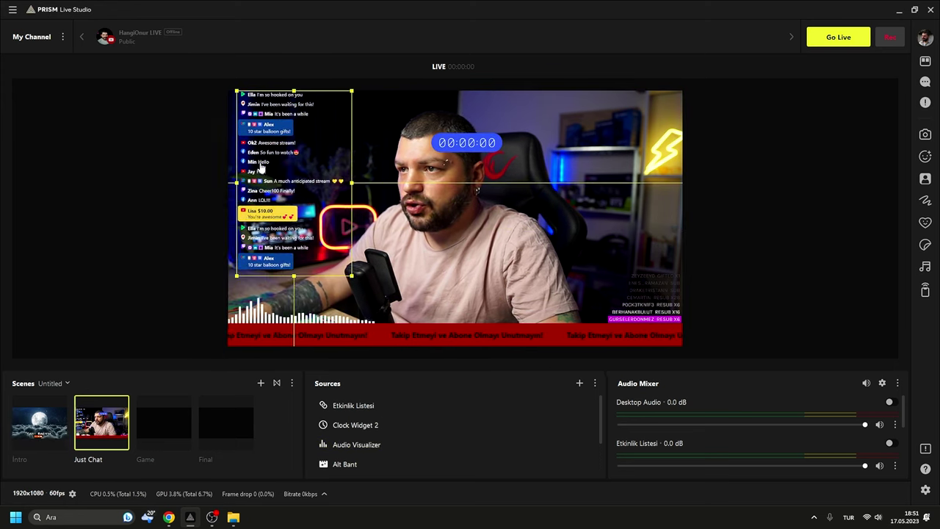
pyautogui.moveTo(467, 144); pyautogui.dragTo(277, 286)
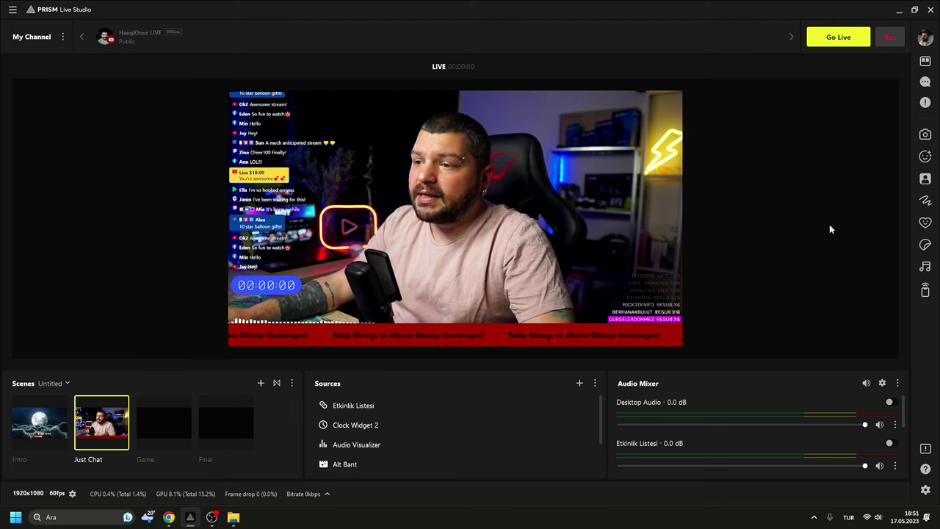
# Copy the Just Chat webcam source into the Game scene as a reference and shrink it into the upper-right corner.
pyautogui.click(168, 439)
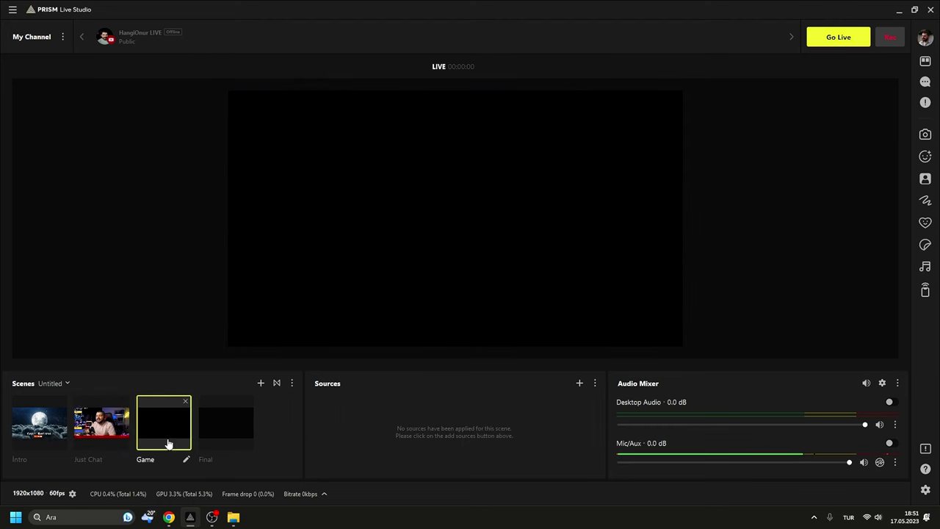
pyautogui.click(108, 435)
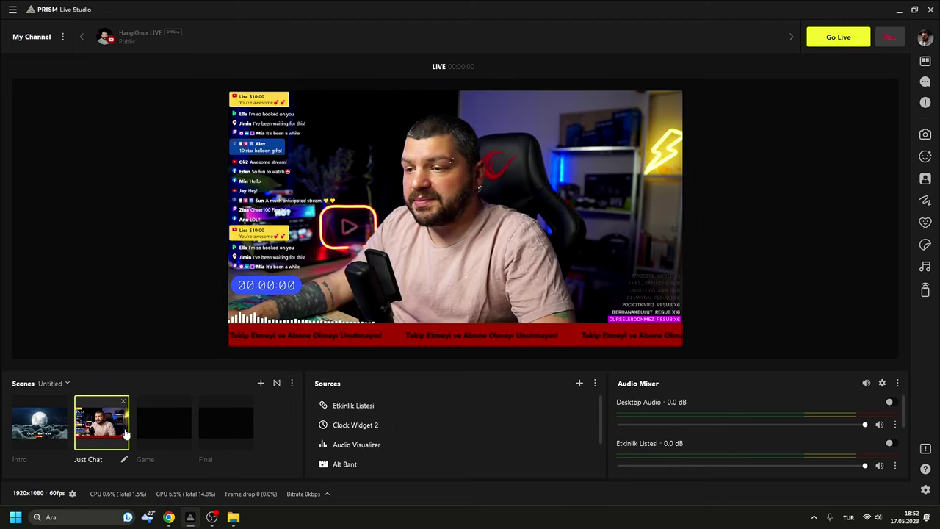
pyautogui.scroll(-2, 367, 440)
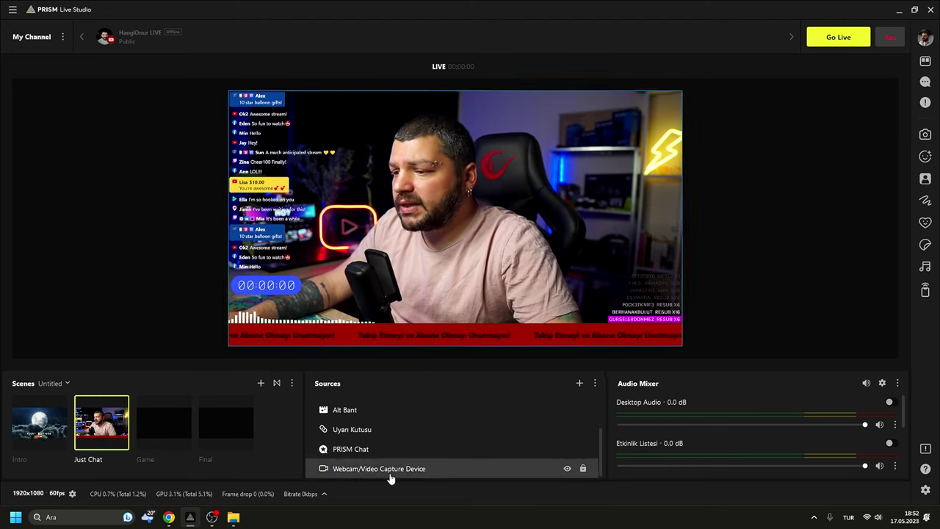
pyautogui.click(389, 473)
pyautogui.rightClick(391, 475)
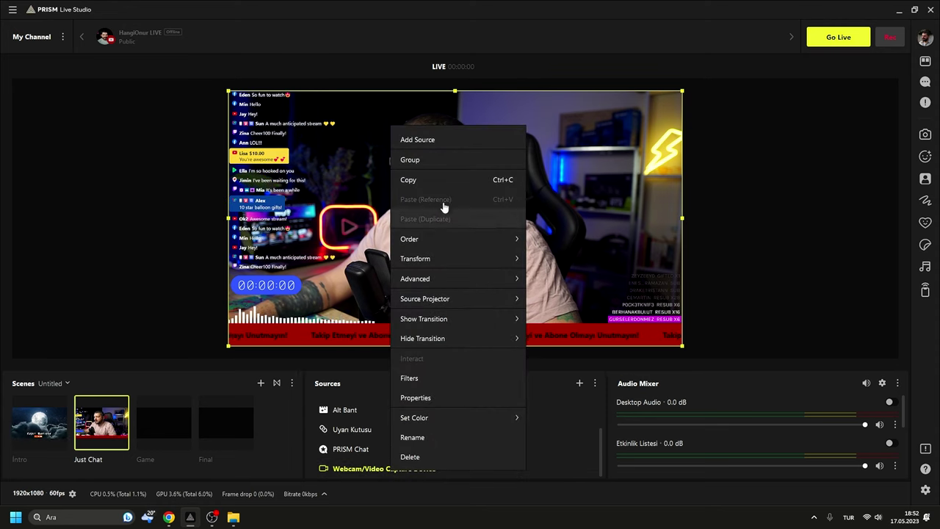
pyautogui.click(177, 391)
pyautogui.click(176, 402)
pyautogui.rightClick(408, 440)
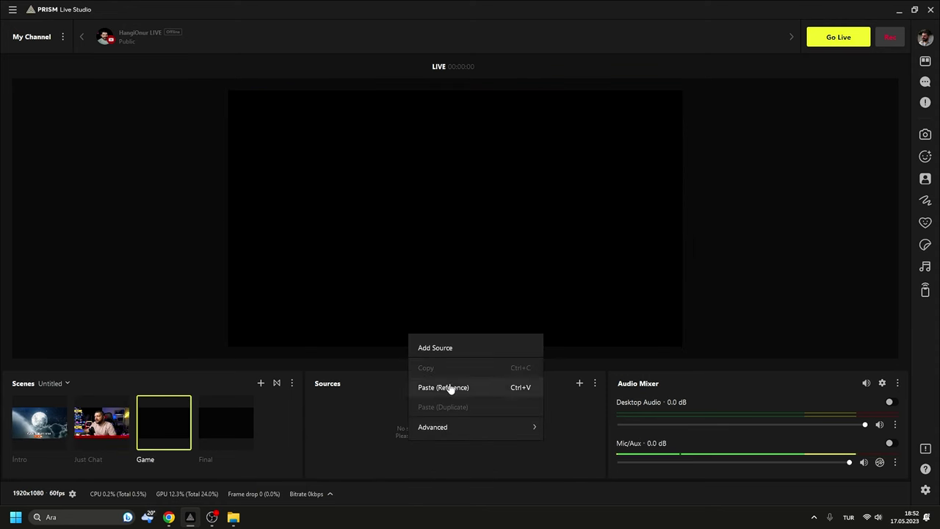
pyautogui.click(455, 388)
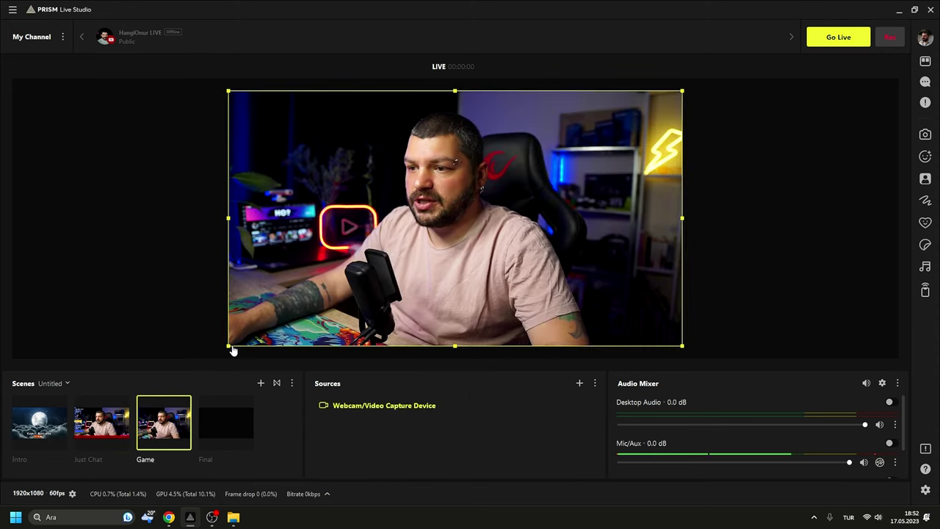
pyautogui.moveTo(231, 348); pyautogui.dragTo(594, 140)
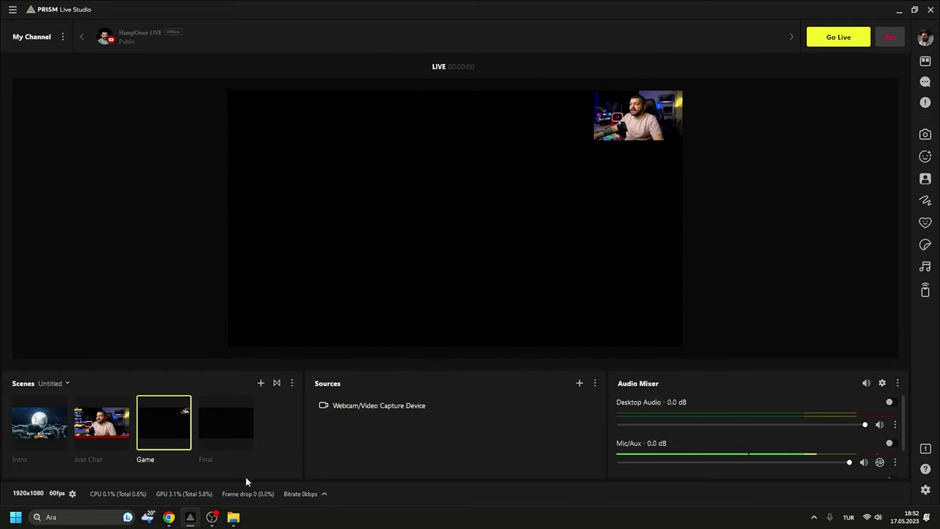
# Copy the PRISM Chat source from Just Chat into the Game scene as a reference and shrink it into the lower-left corner.
pyautogui.click(102, 422)
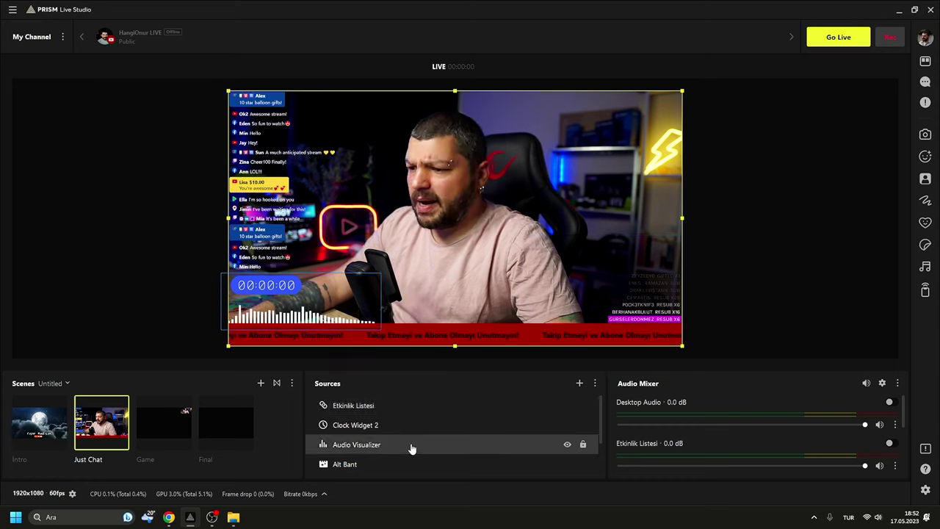
pyautogui.scroll(-1, 407, 444)
pyautogui.rightClick(385, 448)
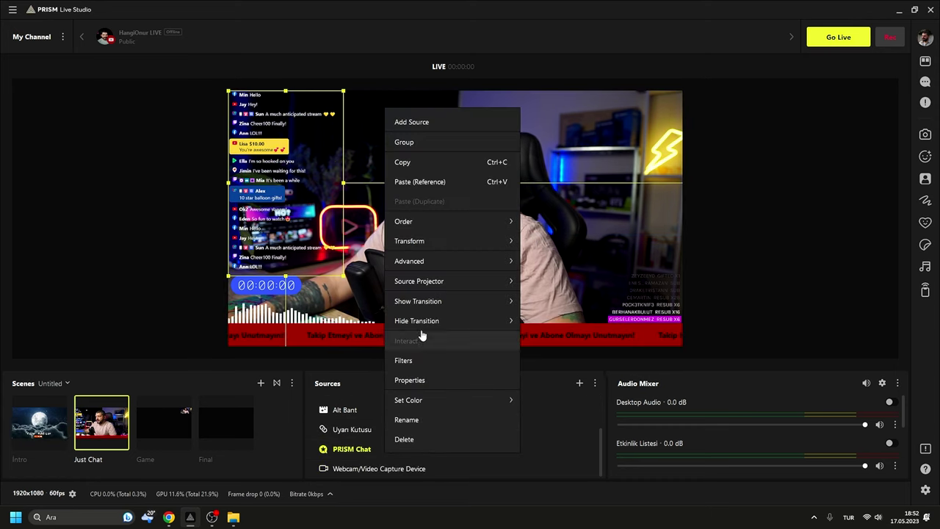
pyautogui.click(418, 162)
pyautogui.click(147, 445)
pyautogui.rightClick(383, 421)
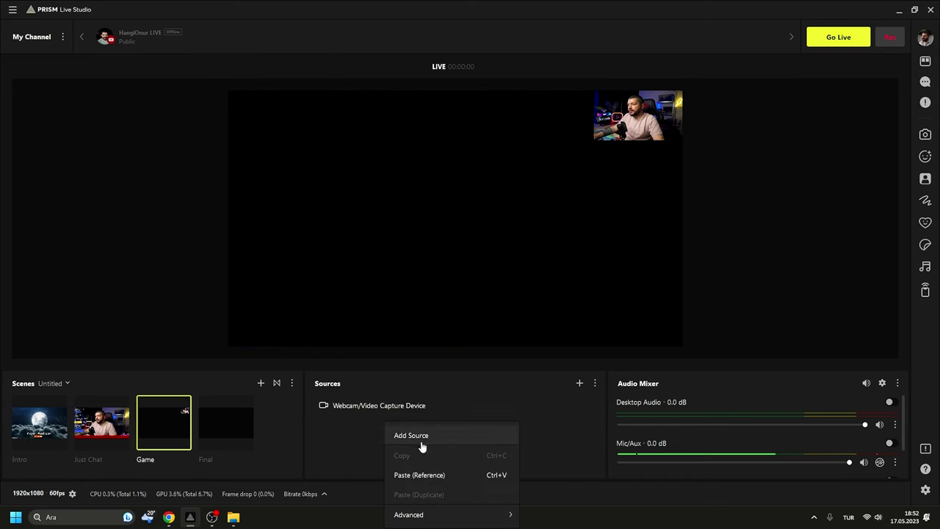
pyautogui.click(419, 474)
pyautogui.moveTo(339, 96); pyautogui.dragTo(262, 163)
pyautogui.moveTo(260, 205); pyautogui.dragTo(260, 271)
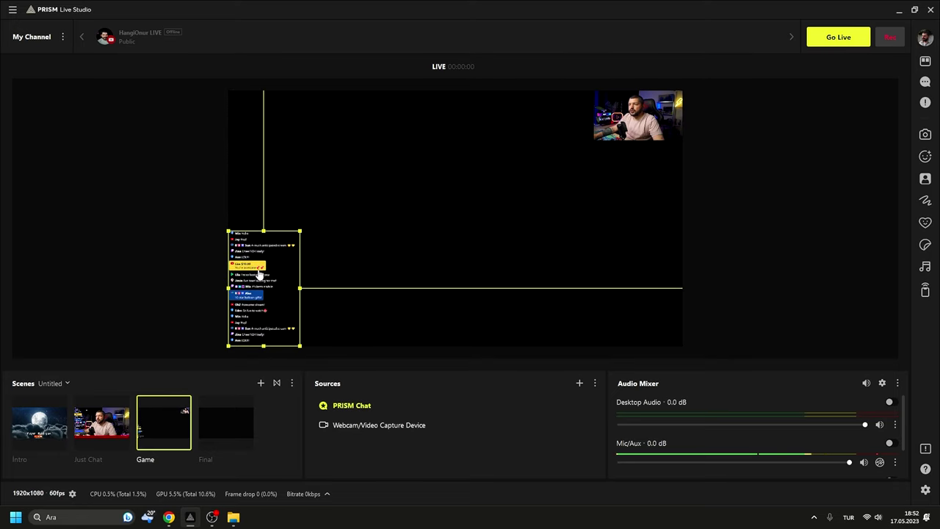
# Copy the Etkinlik Listesi source from Just Chat into the Game scene as a reference and move it into the lower-right corner.
pyautogui.click(102, 422)
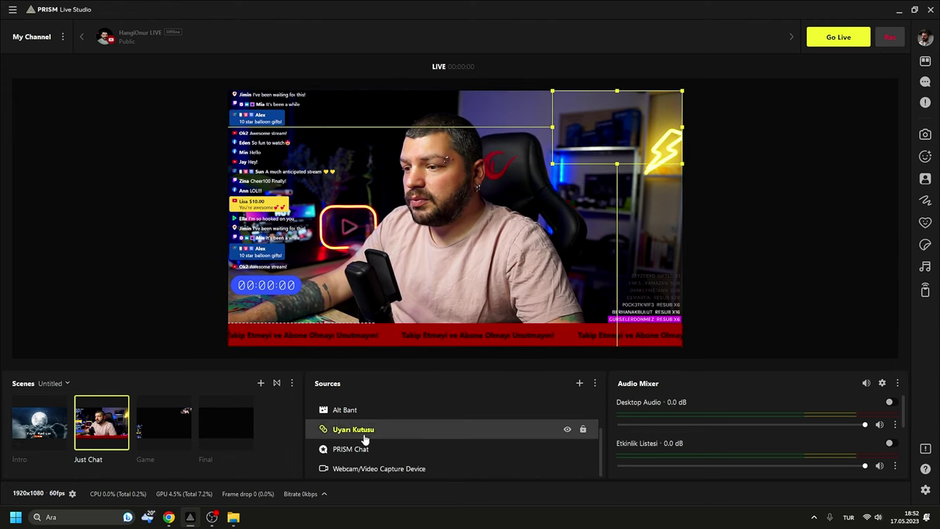
pyautogui.scroll(2, 363, 436)
pyautogui.rightClick(357, 413)
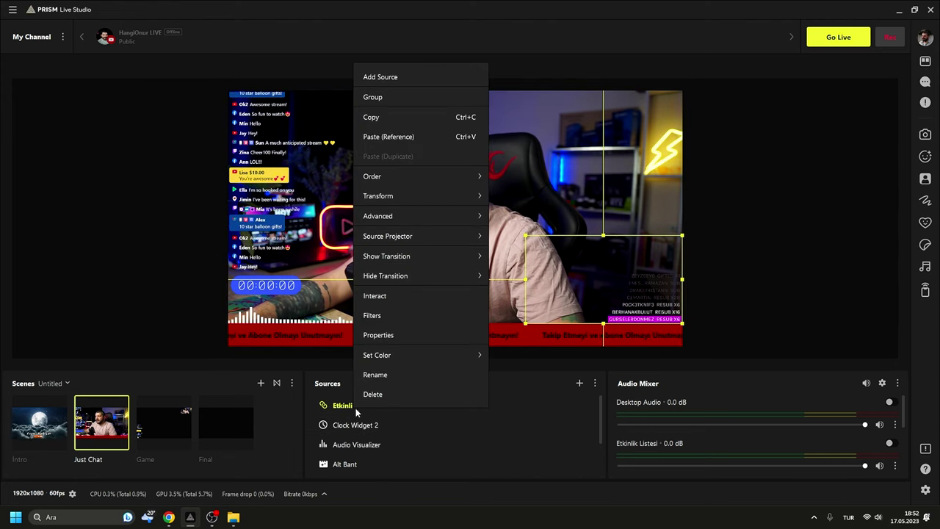
pyautogui.click(373, 118)
pyautogui.click(180, 433)
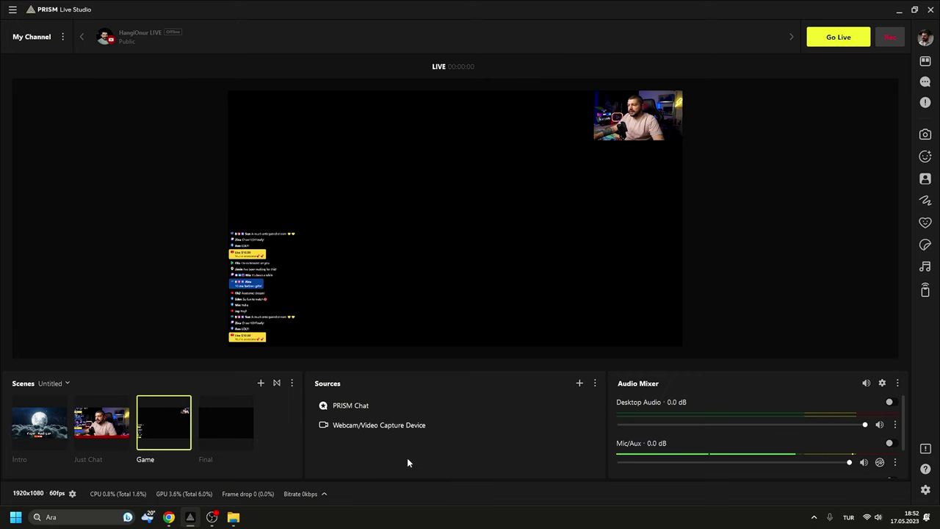
pyautogui.rightClick(407, 457)
pyautogui.click(436, 405)
pyautogui.press('Down')
pyautogui.press('Down')
pyautogui.press('Down')
pyautogui.press('Down')
pyautogui.press('Down')
pyautogui.press('Down')
pyautogui.press('Down')
pyautogui.press('Down')
pyautogui.press('Down')
pyautogui.press('Down')
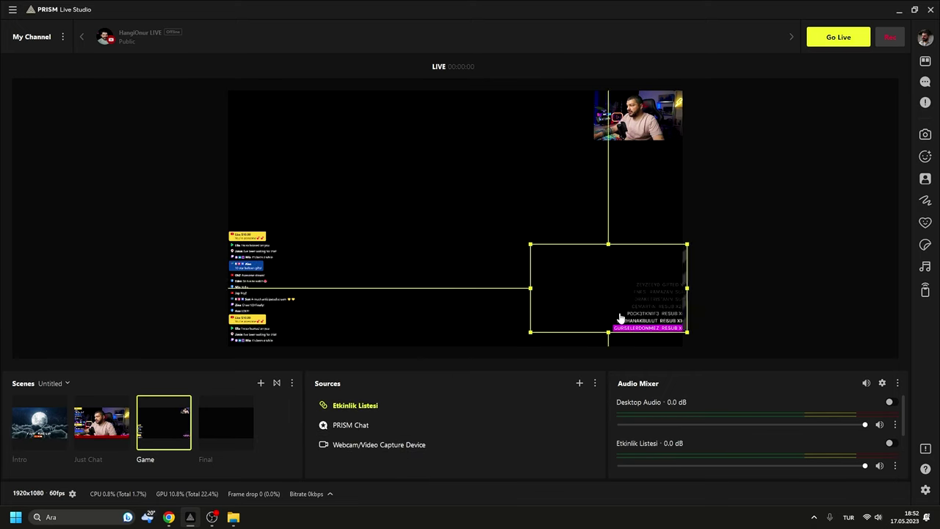
# Copy the Uyarı Kutusu source from Just Chat into the Game scene as a reference and place it in the upper-left corner.
pyautogui.click(121, 424)
pyautogui.scroll(-4, 394, 444)
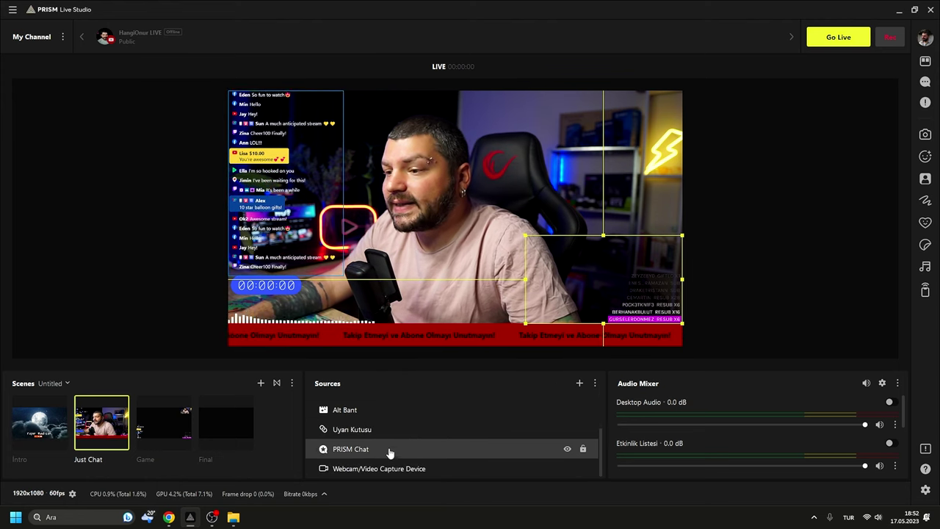
pyautogui.click(384, 430)
pyautogui.rightClick(387, 428)
pyautogui.click(403, 144)
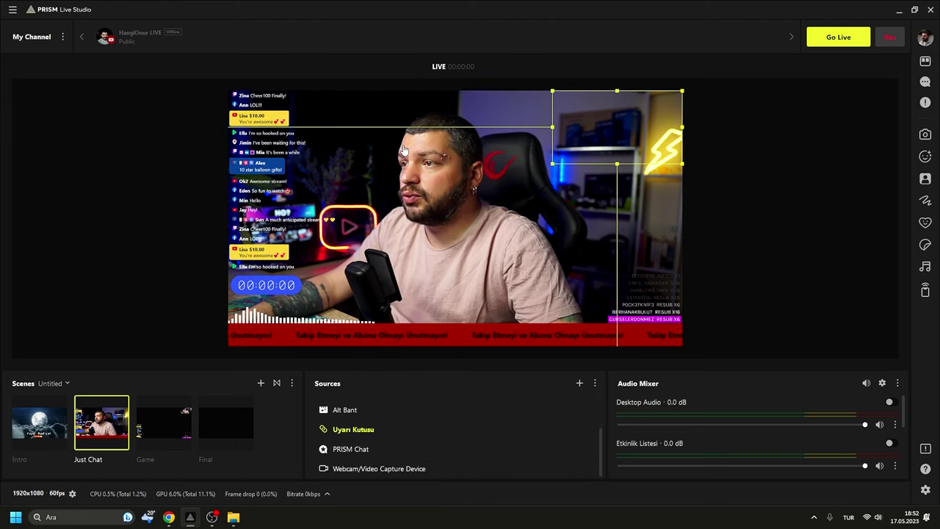
pyautogui.click(176, 436)
pyautogui.rightClick(367, 464)
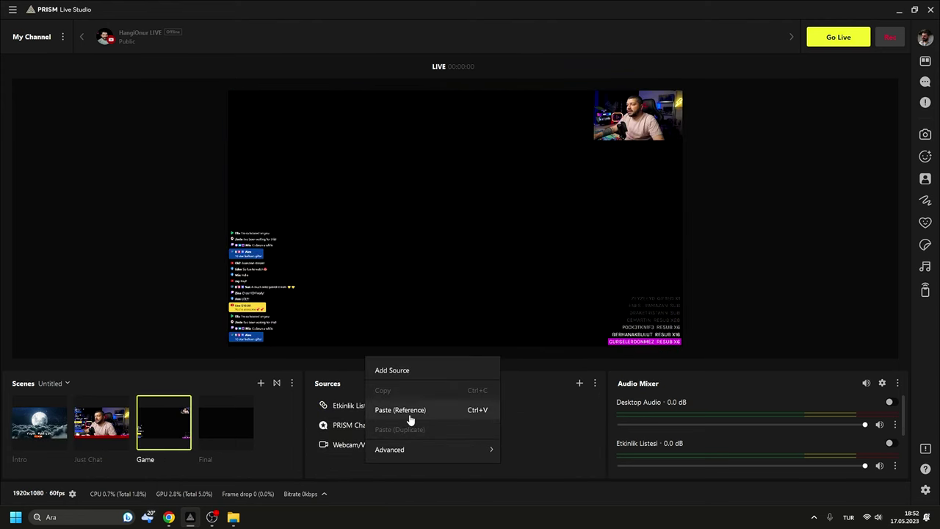
pyautogui.click(409, 416)
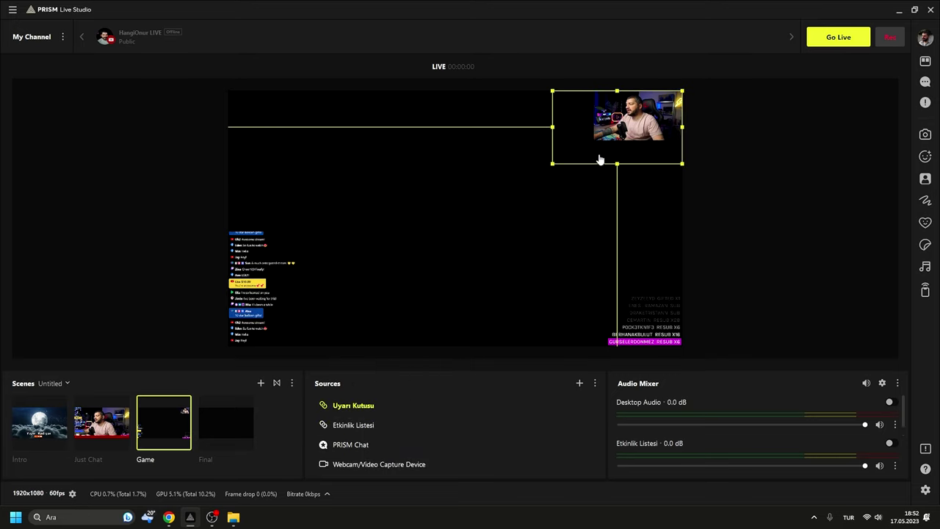
pyautogui.moveTo(599, 160); pyautogui.dragTo(264, 153)
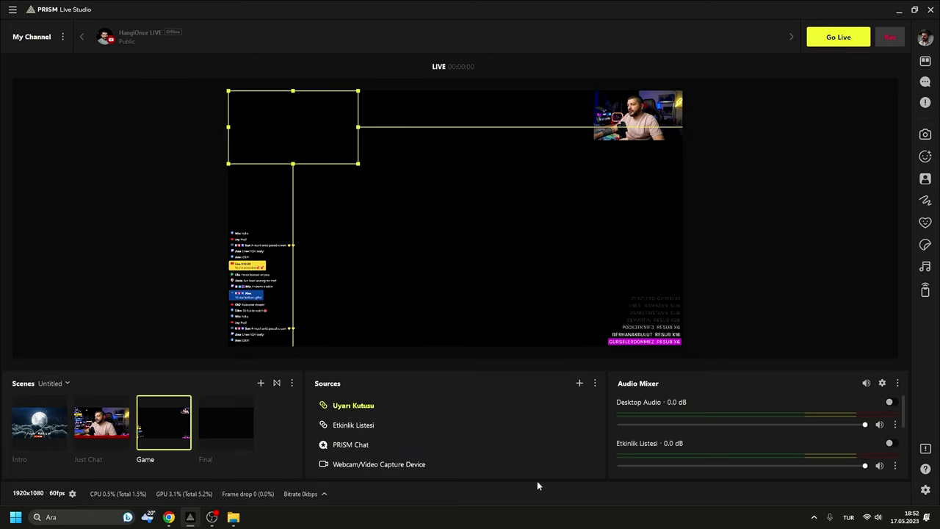
# Add a new Game source to the Game scene, keeping the suggested name.
pyautogui.click(579, 383)
pyautogui.scroll(-2, 309, 279)
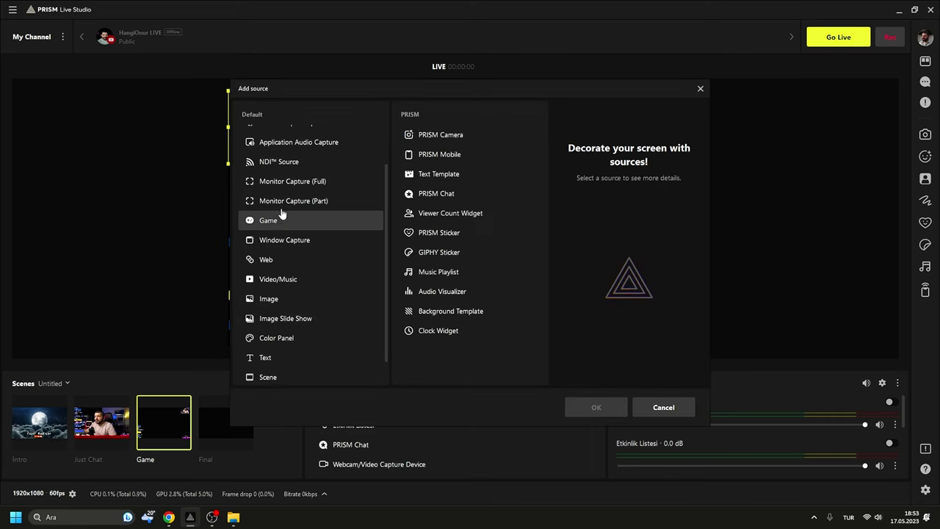
pyautogui.click(282, 219)
pyautogui.click(596, 407)
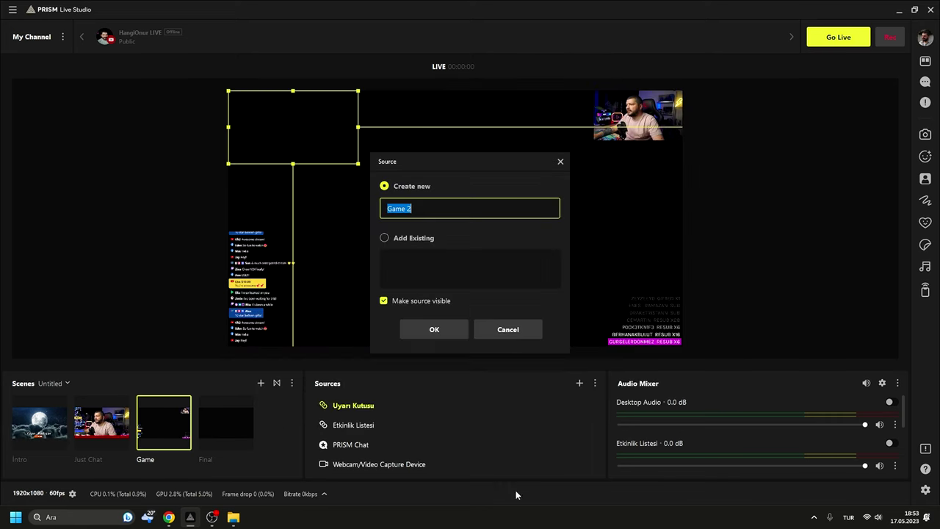
pyautogui.click(419, 336)
# Set the new Game source to the Capture specific window mode, leave its target window blank and accept the properties.
pyautogui.click(400, 199)
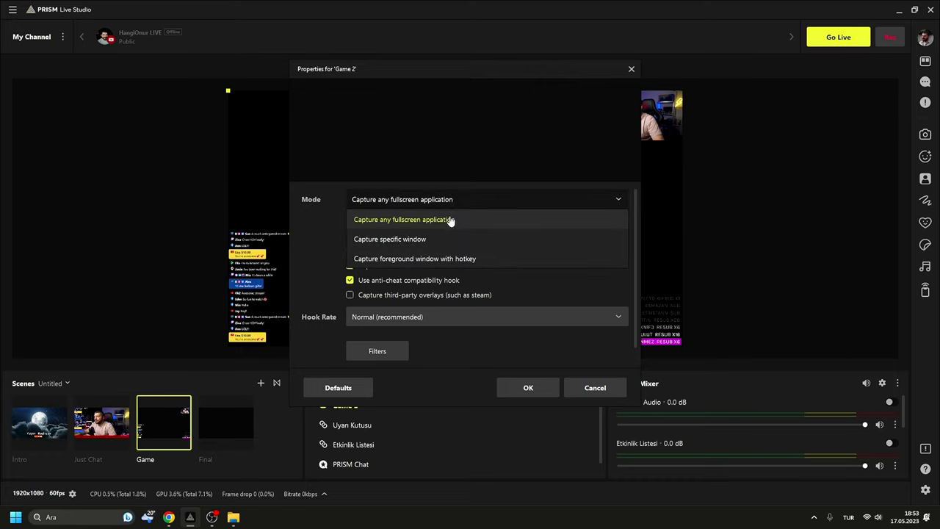
pyautogui.click(446, 241)
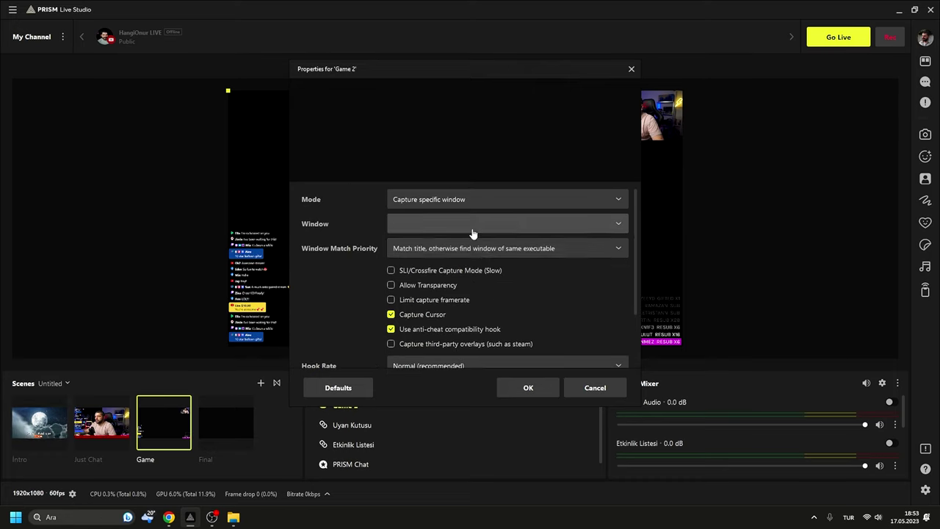
pyautogui.click(471, 228)
pyautogui.click(503, 244)
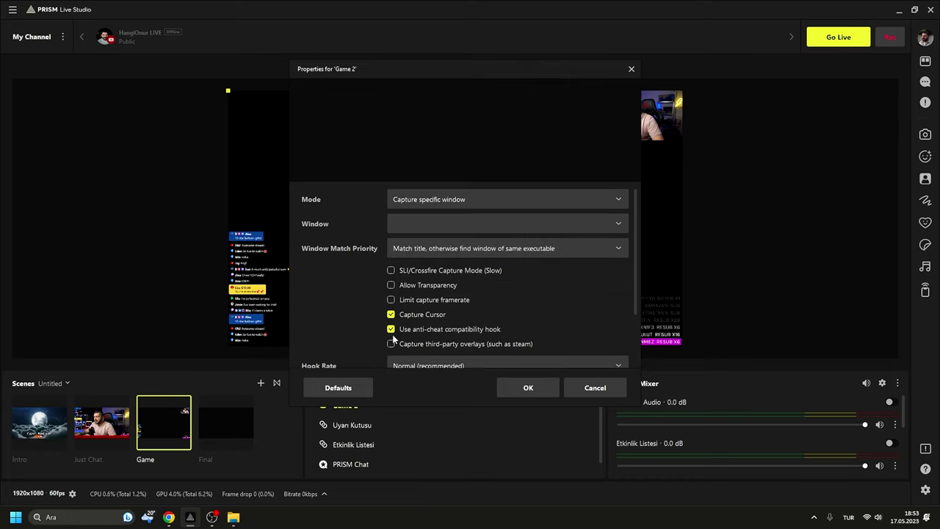
pyautogui.click(530, 390)
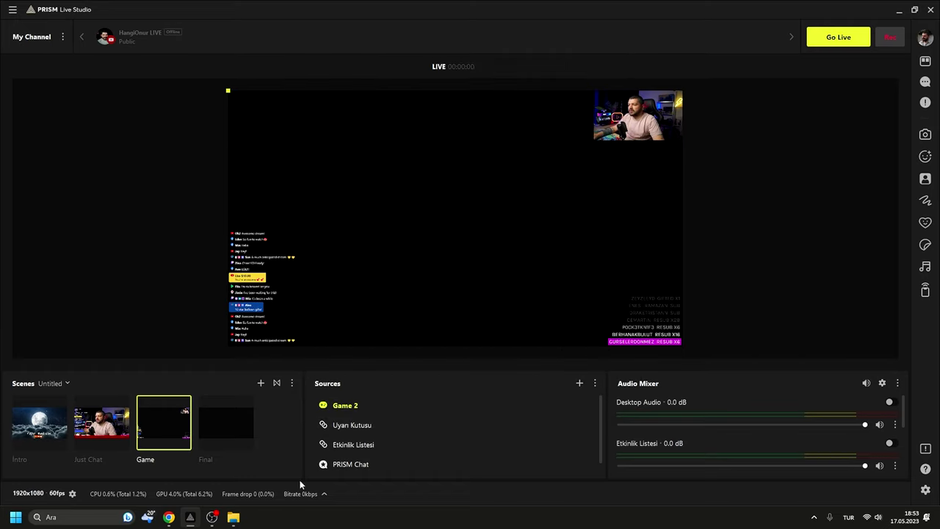
# Launch Euro Truck Simulator 2 and set its window as the capture target of the Game 2 source.
pyautogui.click(17, 517)
pyautogui.click(223, 226)
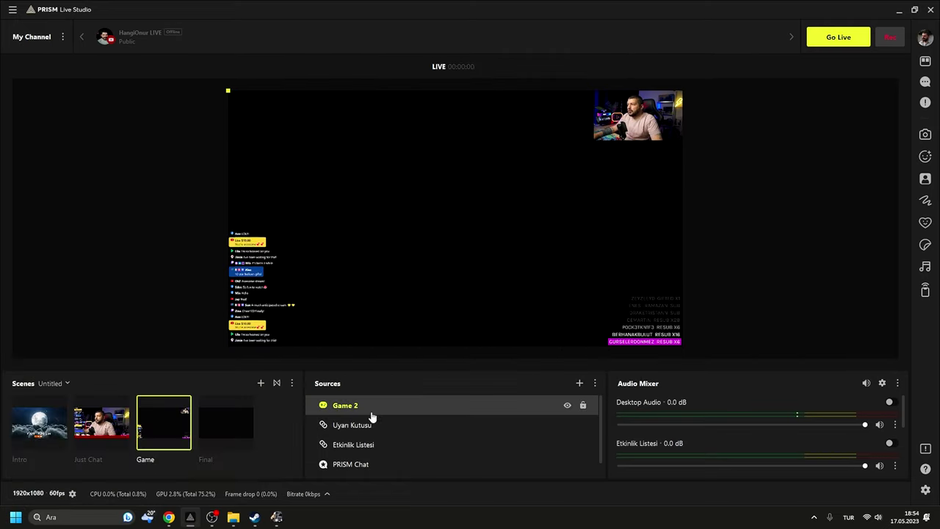
pyautogui.doubleClick(373, 413)
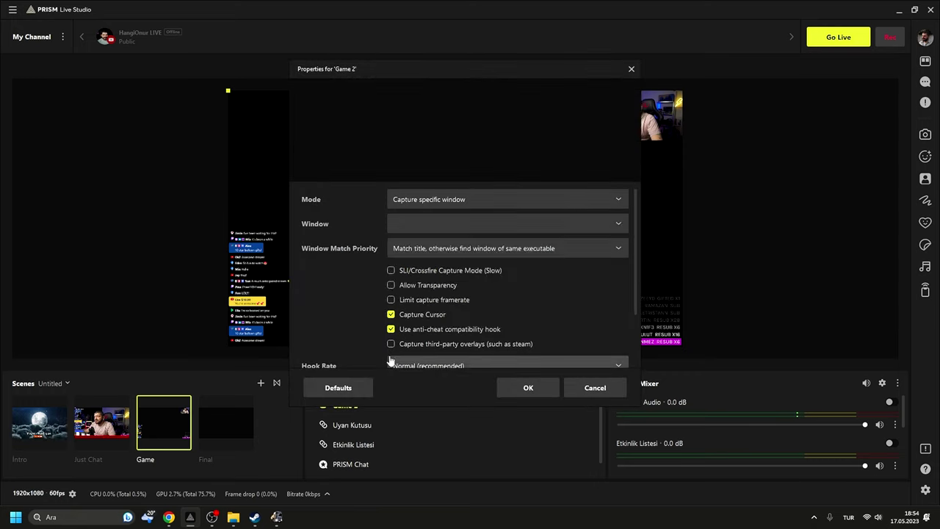
pyautogui.click(432, 224)
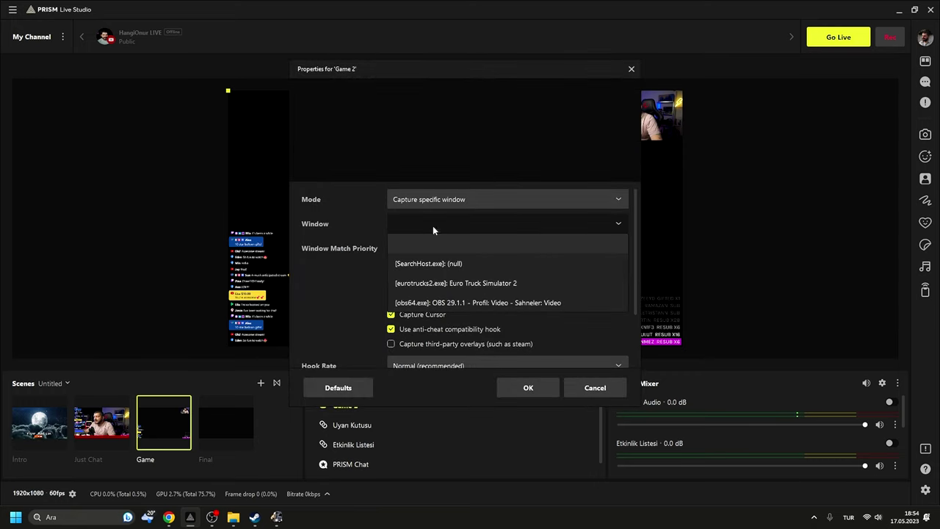
pyautogui.click(470, 286)
pyautogui.click(527, 389)
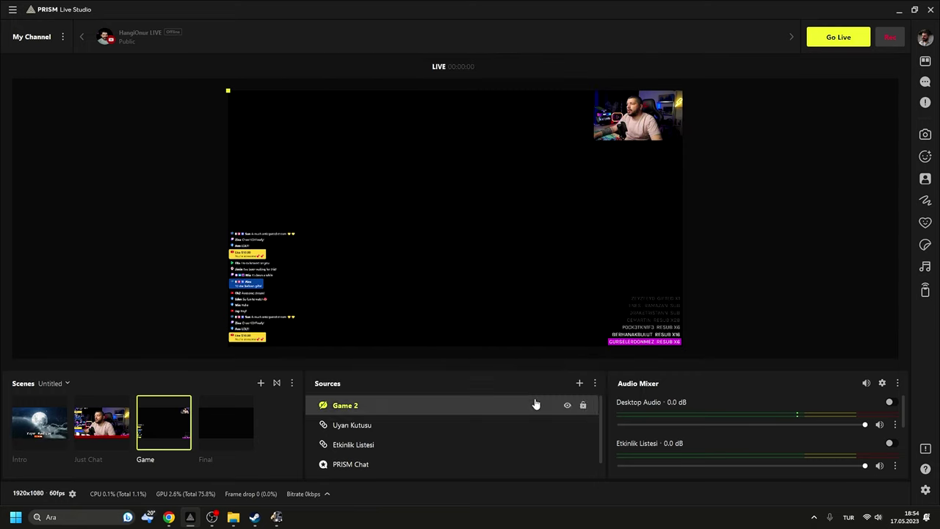
# Move the Game 2 source to the end of the Game scene's source order, below the Webcam/Video Capture Device.
pyautogui.moveTo(345, 405); pyautogui.dragTo(365, 469)
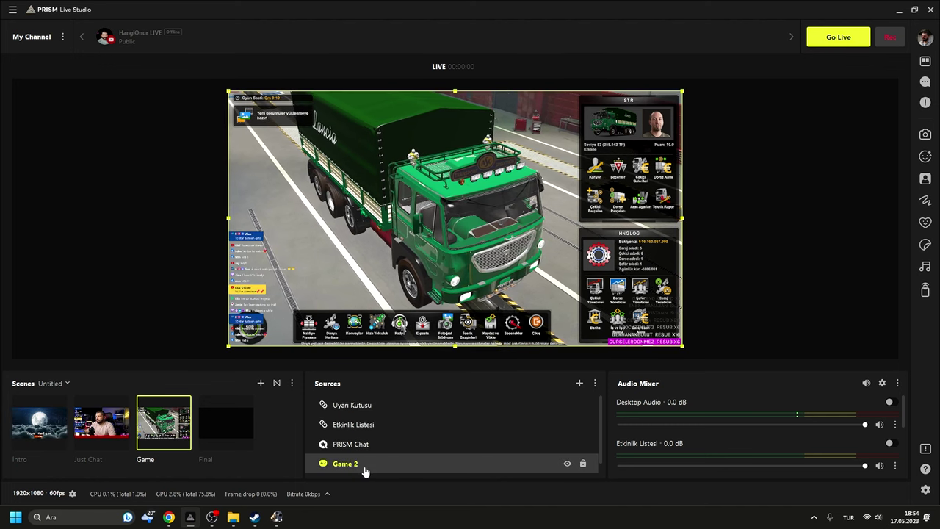
pyautogui.scroll(-1, 345, 448)
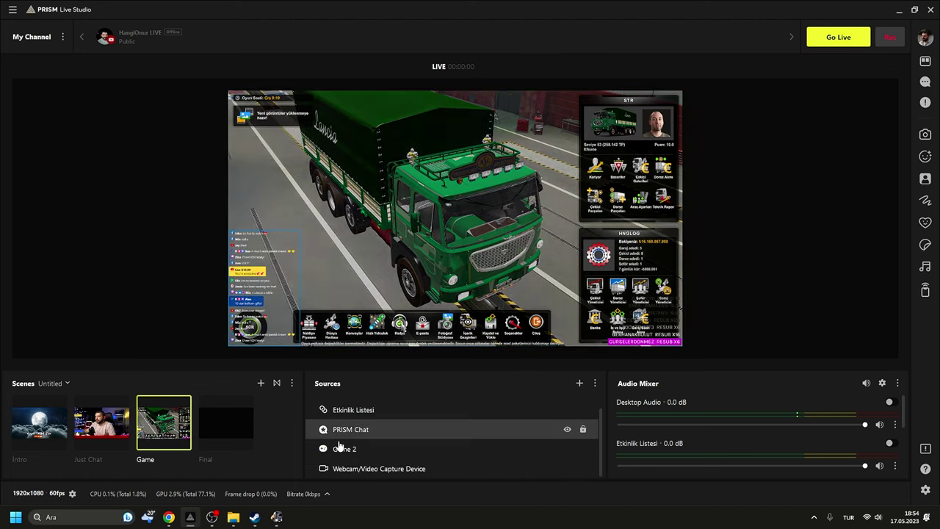
pyautogui.moveTo(350, 449); pyautogui.dragTo(352, 475)
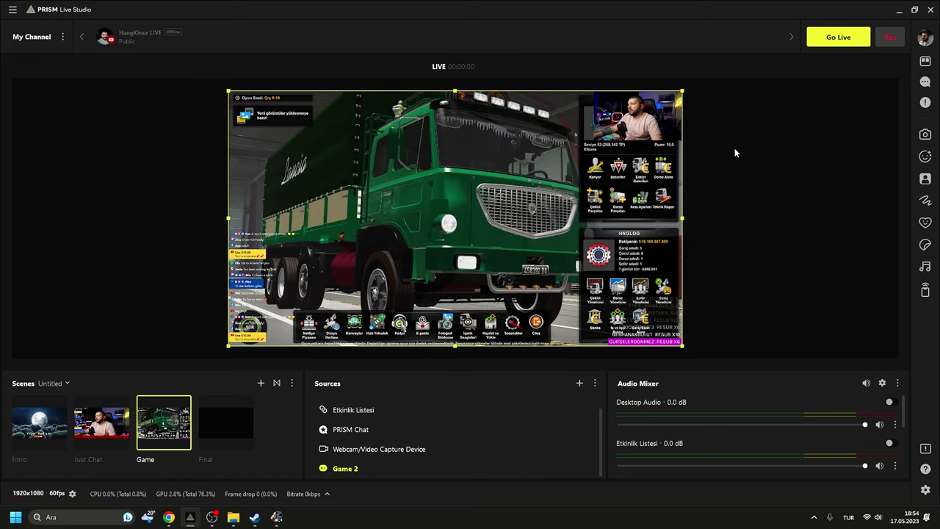
# Copy Clock Widget 2 from Just Chat into the Game scene, shrink it and place it just above the chat.
pyautogui.click(116, 429)
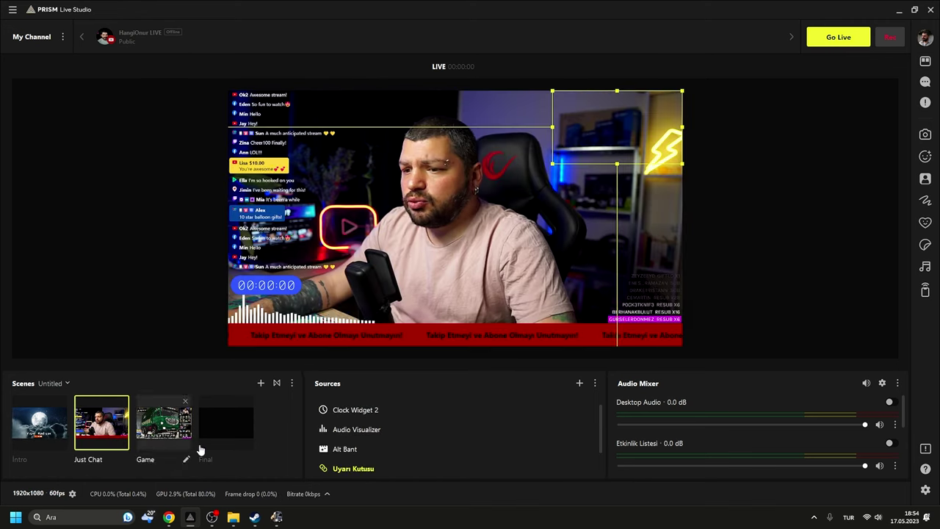
pyautogui.rightClick(371, 413)
pyautogui.click(414, 122)
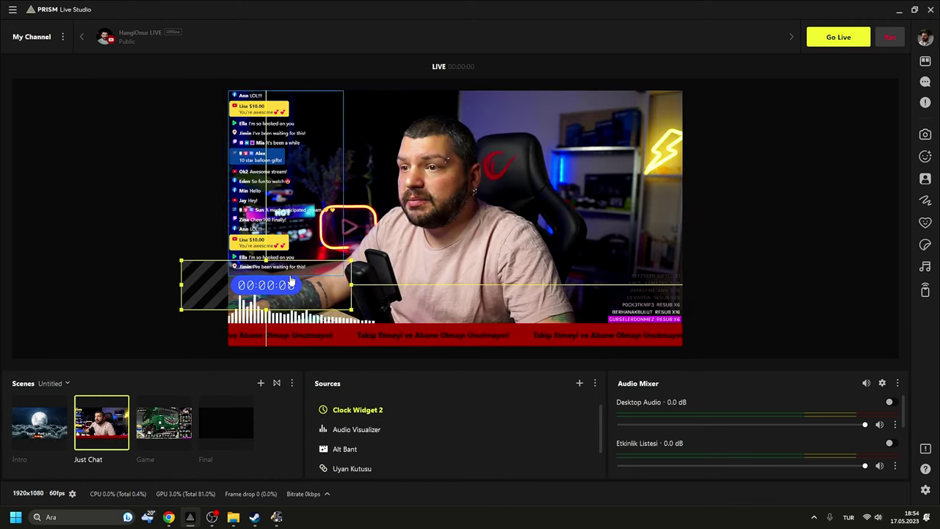
pyautogui.click(164, 423)
pyautogui.scroll(1, 477, 455)
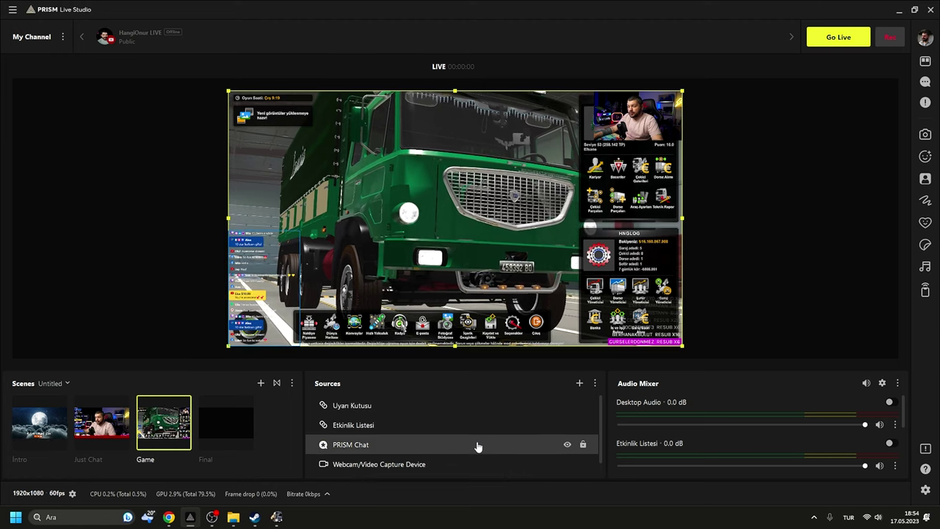
pyautogui.hotkey('ctrl', 'v')
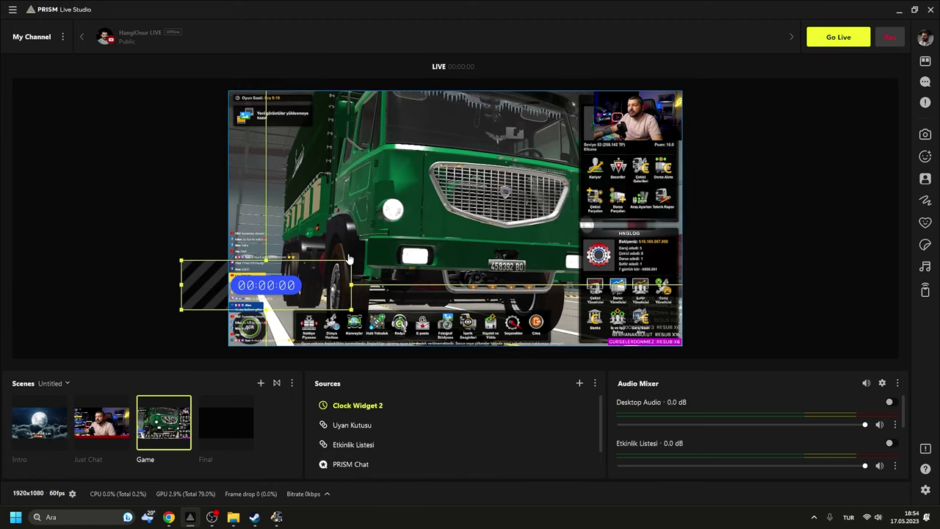
pyautogui.moveTo(352, 263); pyautogui.dragTo(258, 229)
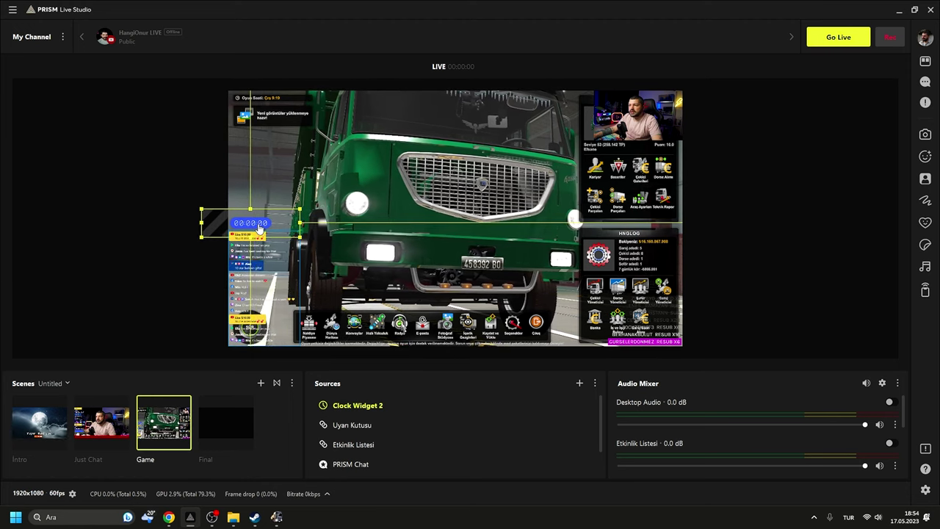
pyautogui.click(729, 211)
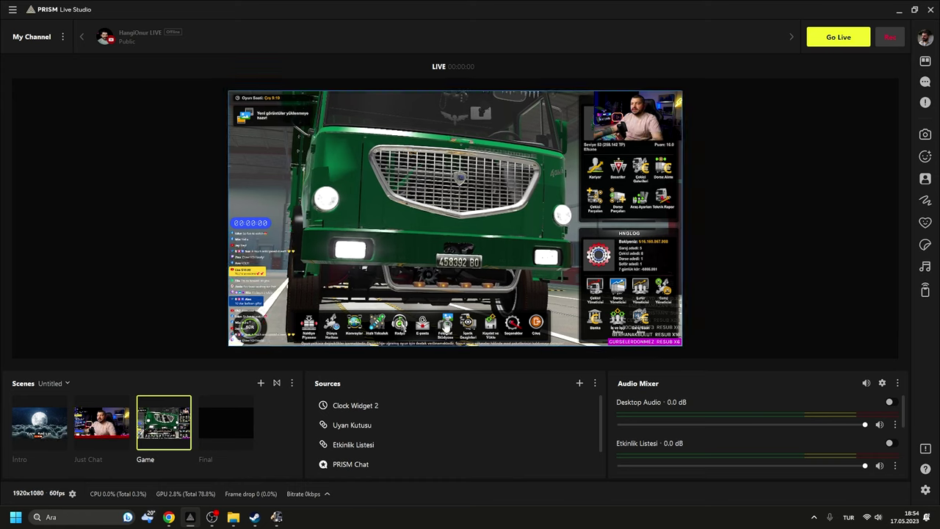
# Add a new Text Template source with the THANKS FOR WATCHING screen saver template to the Final scene.
pyautogui.click(231, 430)
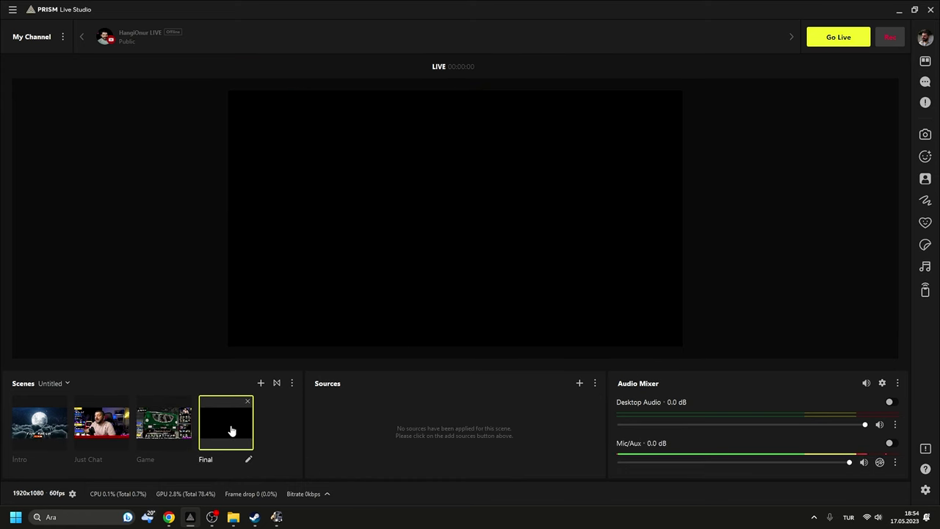
pyautogui.click(578, 383)
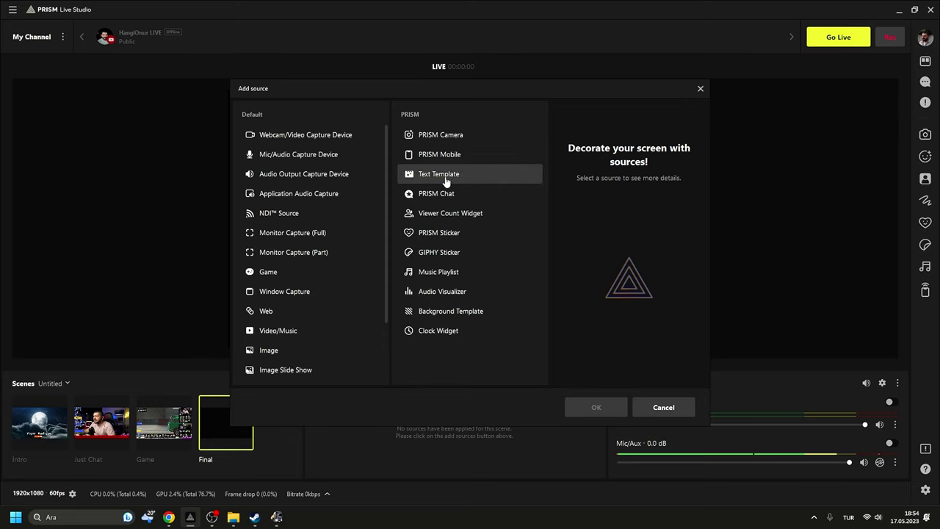
pyautogui.click(605, 410)
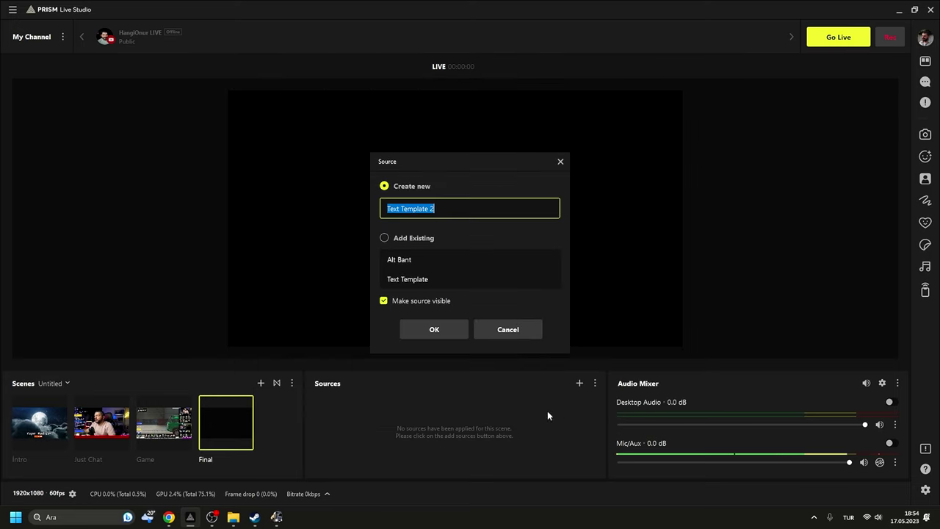
pyautogui.click(433, 330)
pyautogui.click(413, 261)
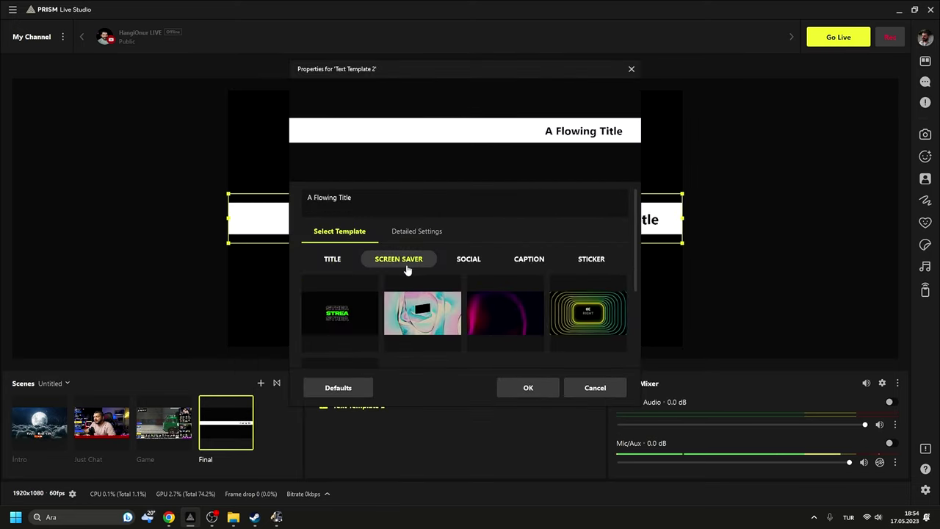
pyautogui.click(416, 329)
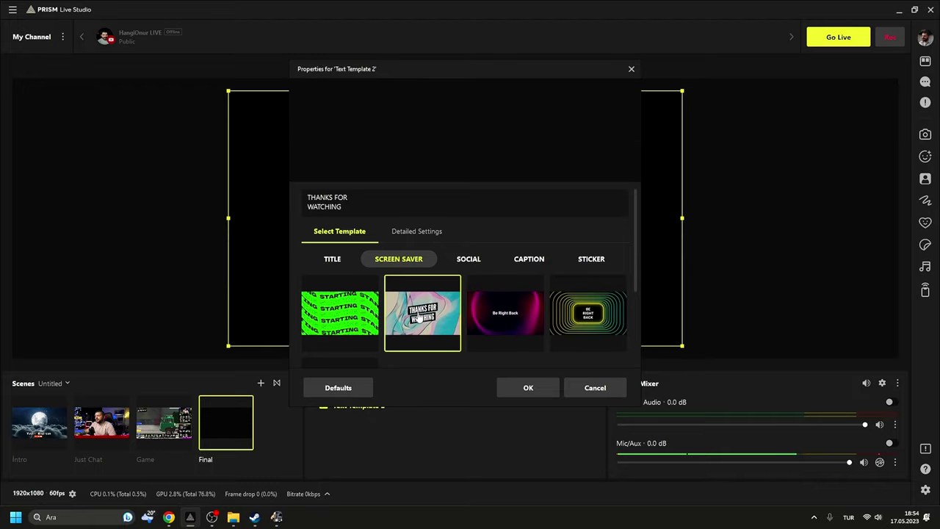
pyautogui.click(542, 390)
# Replace the Final scene's template text with "Yayın" on the first line and "Bitti" on the second.
pyautogui.doubleClick(364, 409)
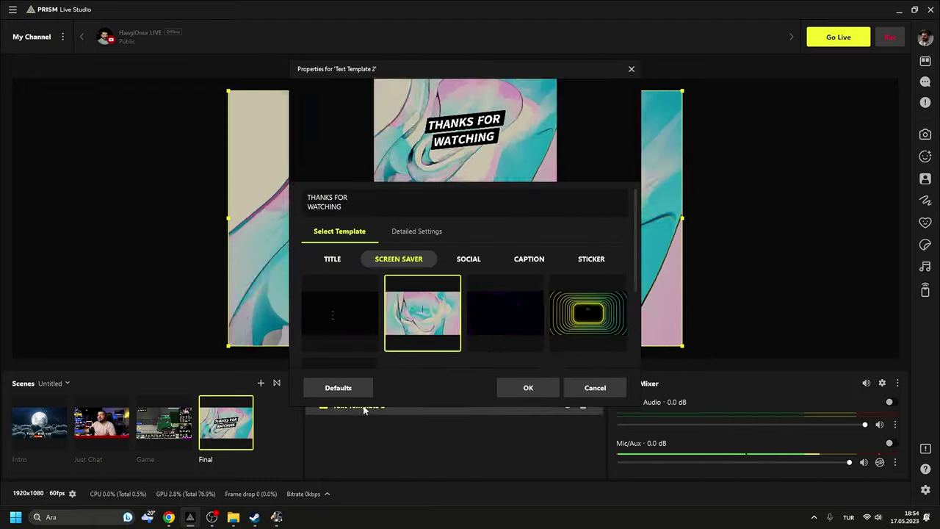
pyautogui.moveTo(374, 199); pyautogui.dragTo(192, 195)
pyautogui.write('Yayın')
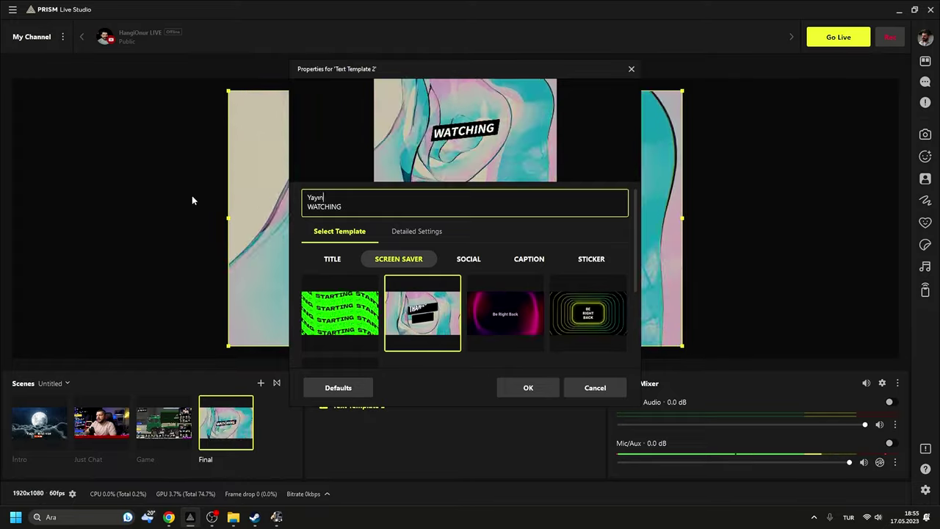
pyautogui.moveTo(346, 202); pyautogui.dragTo(248, 212)
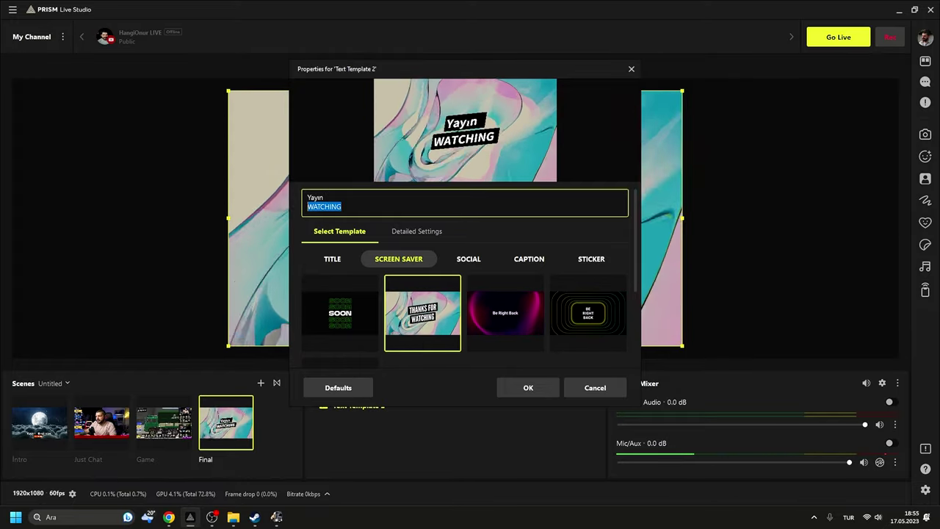
pyautogui.write('Bitti')
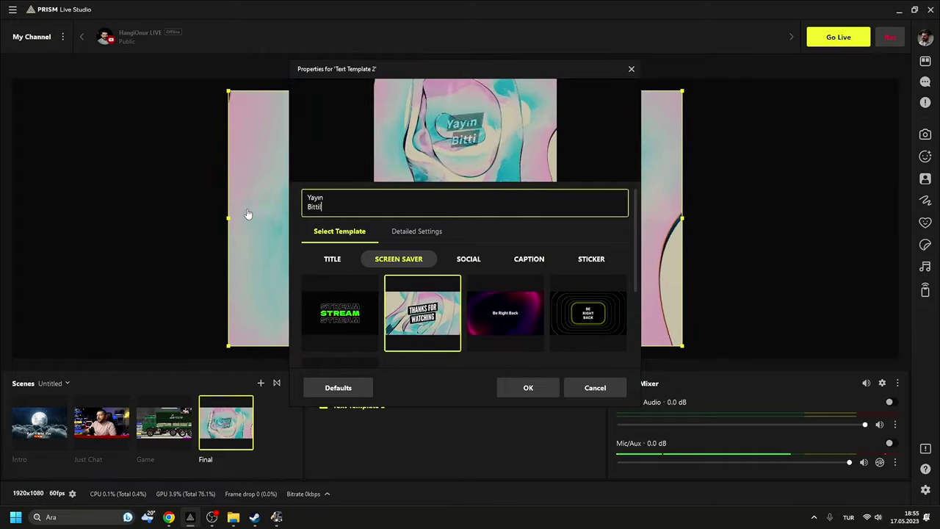
pyautogui.click(522, 389)
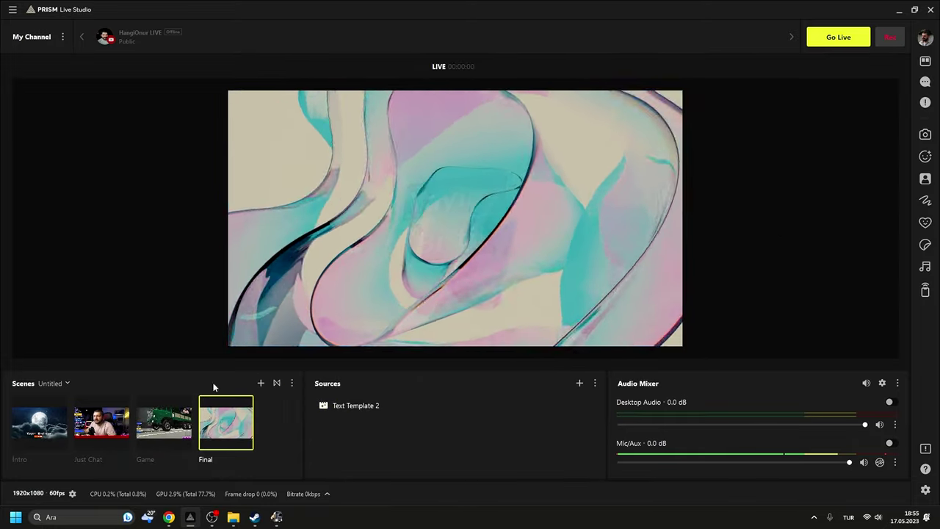
# Review the finished Game and Just Chat scenes in turn, ending on Just Chat.
pyautogui.click(163, 422)
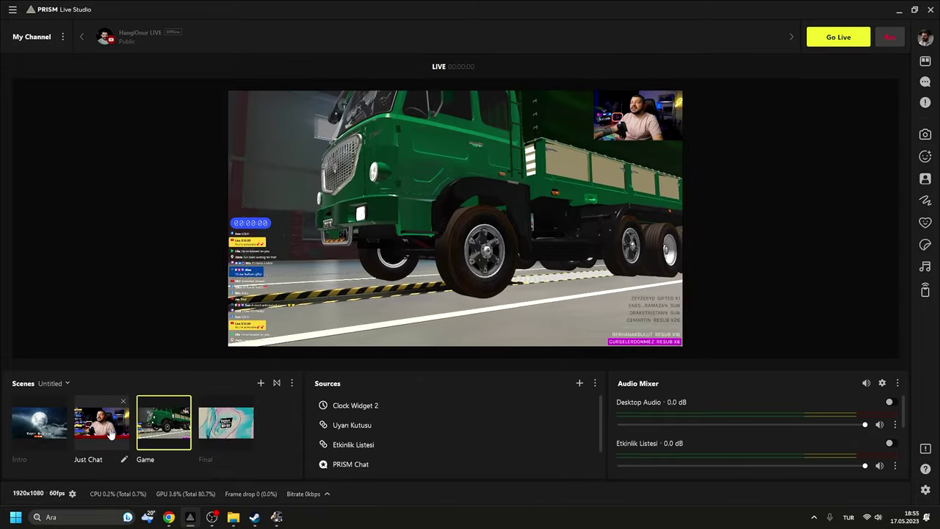
pyautogui.click(108, 434)
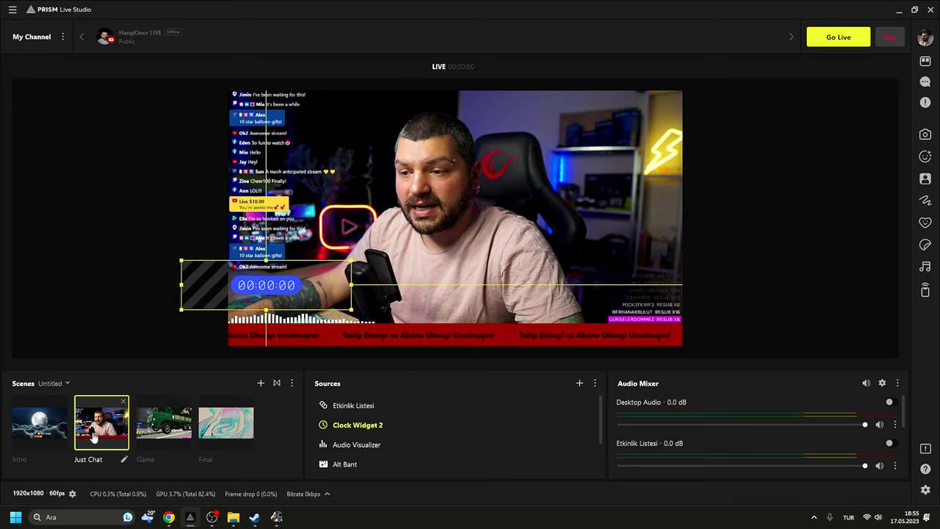
pyautogui.press('Left')
pyautogui.click(97, 431)
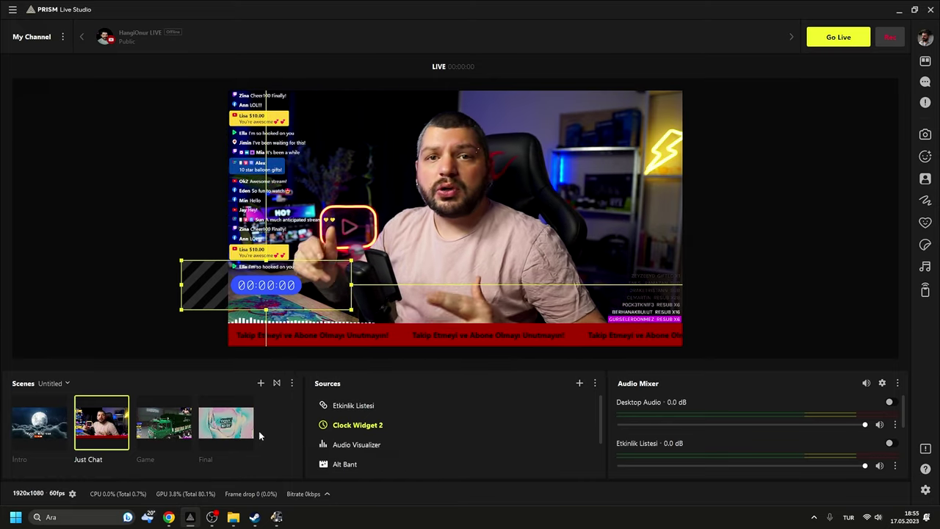
# Change the Scenes List display method to Text in the visual settings and apply it.
pyautogui.click(925, 492)
pyautogui.click(268, 182)
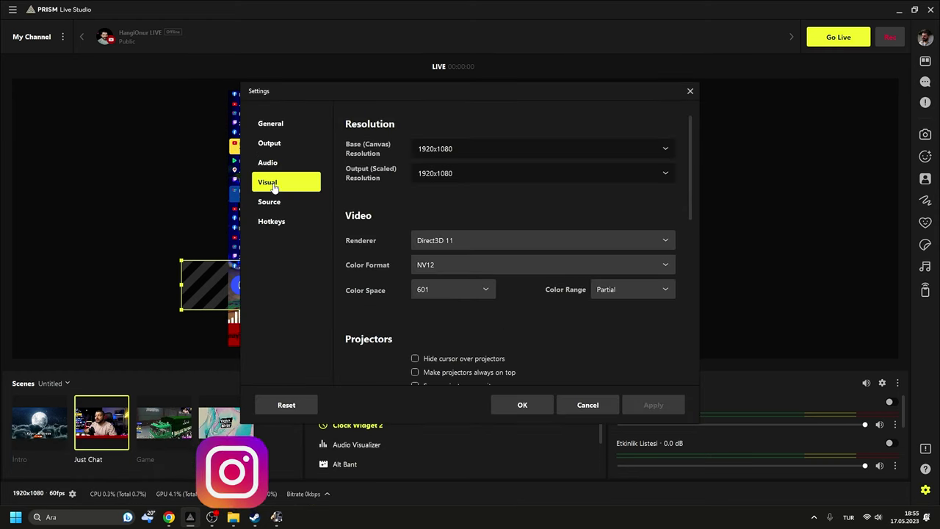
pyautogui.scroll(-3, 393, 299)
pyautogui.scroll(-5, 394, 301)
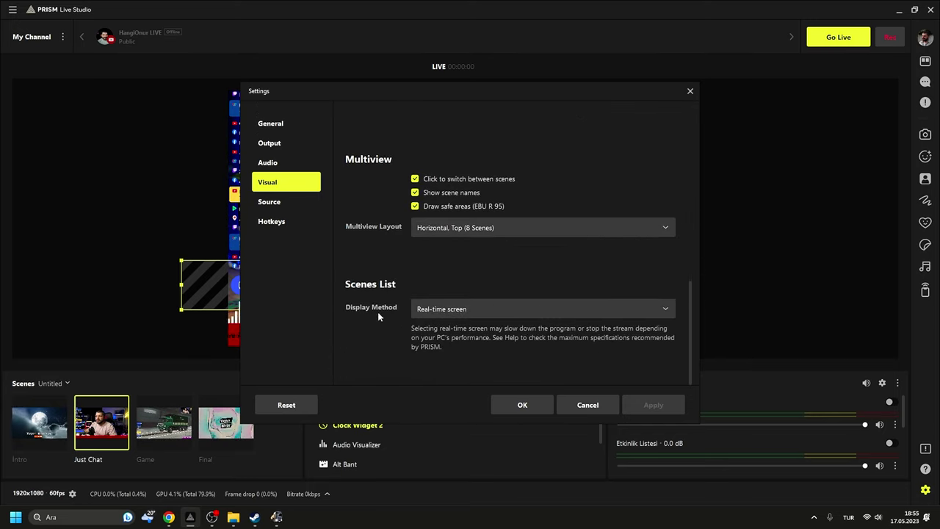
pyautogui.click(468, 310)
pyautogui.click(445, 367)
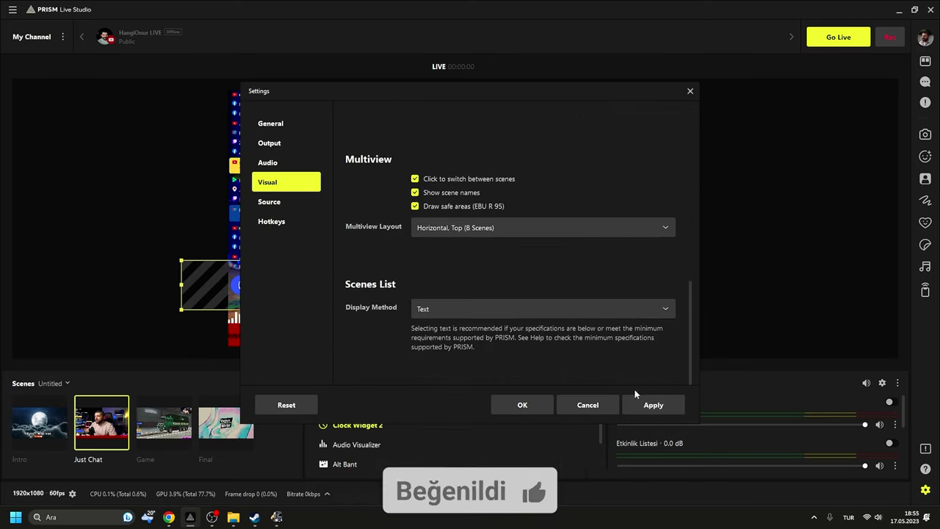
pyautogui.click(627, 405)
pyautogui.click(522, 404)
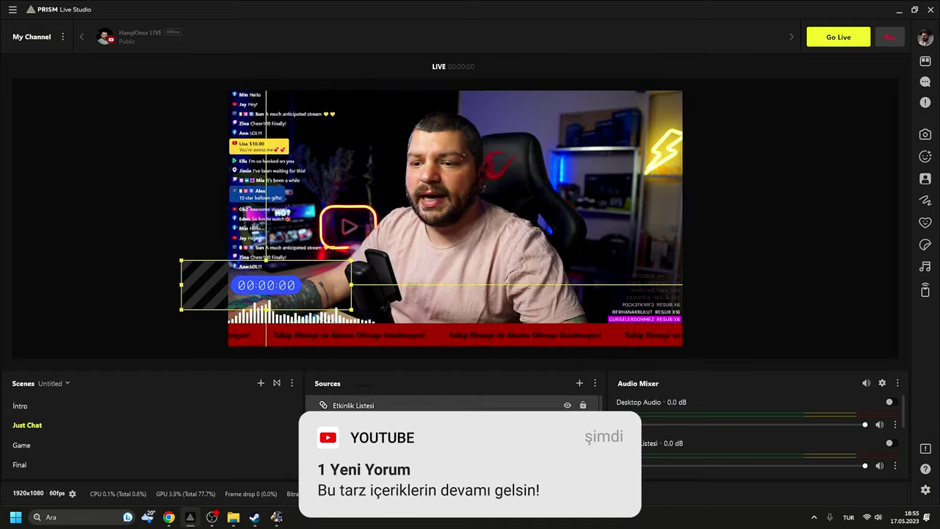
# Switch through the Game, Just Chat and Intro scenes from the text-only scene list.
pyautogui.click(34, 443)
pyautogui.click(28, 425)
pyautogui.click(22, 405)
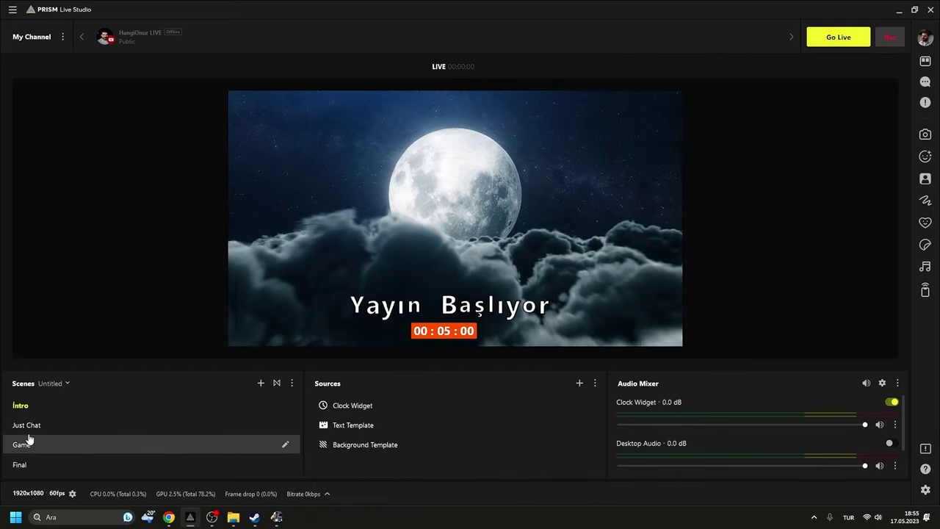
# Preview all four scenes in turn, finish on Just Chat, and deselect the clock widget there.
pyautogui.click(31, 428)
pyautogui.click(31, 449)
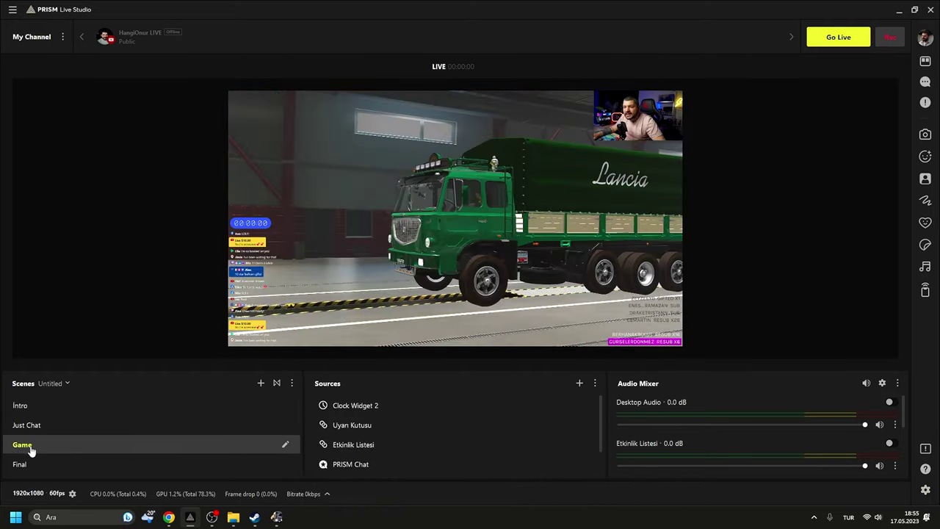
pyautogui.click(30, 463)
pyautogui.click(31, 446)
pyautogui.click(41, 425)
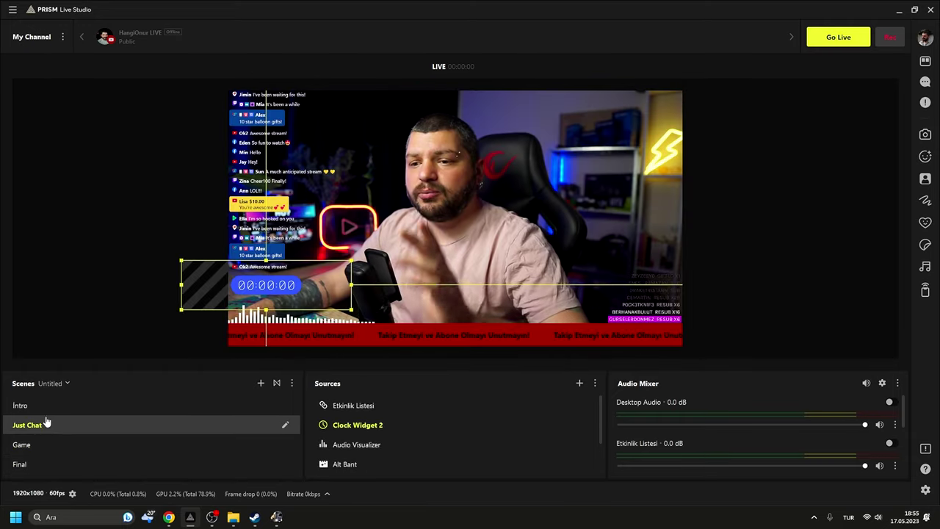
pyautogui.click(37, 409)
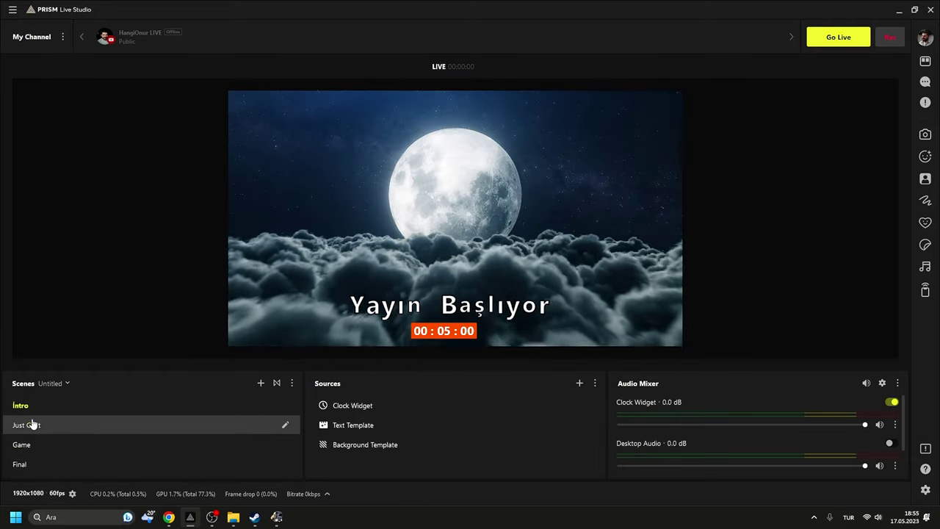
pyautogui.click(33, 425)
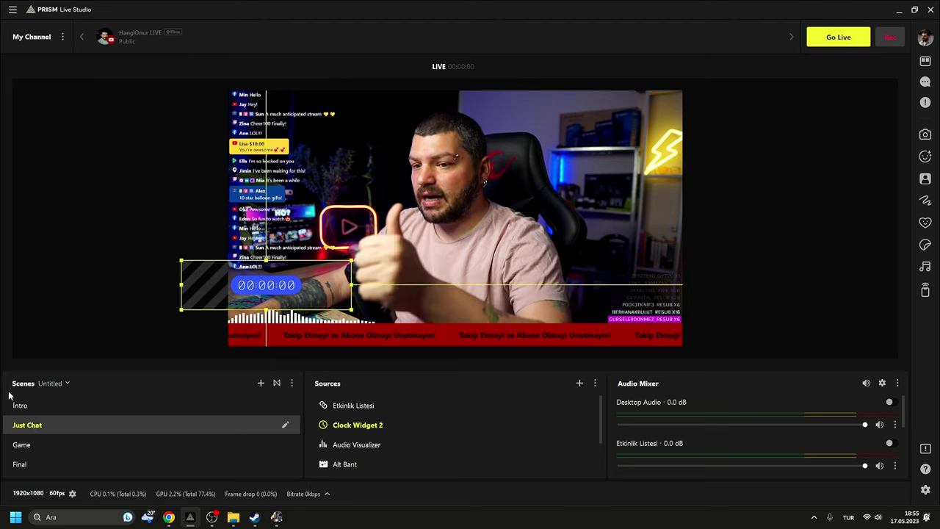
pyautogui.click(71, 287)
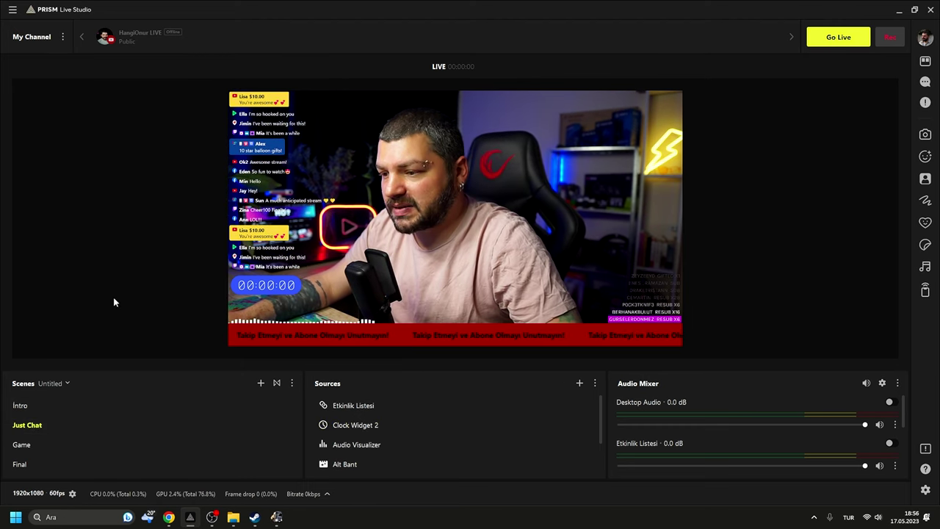
# Open the settings and compare the resolution options in the output and visual categories.
pyautogui.click(924, 487)
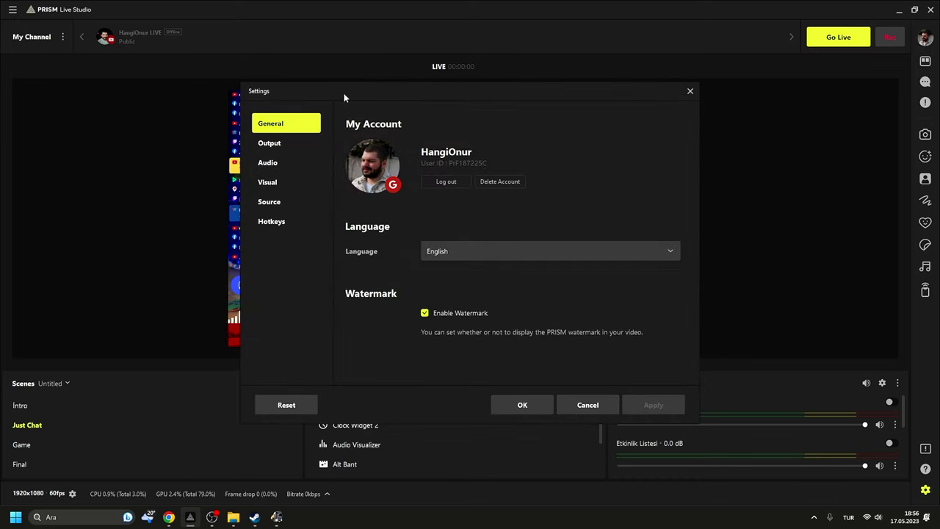
pyautogui.click(272, 145)
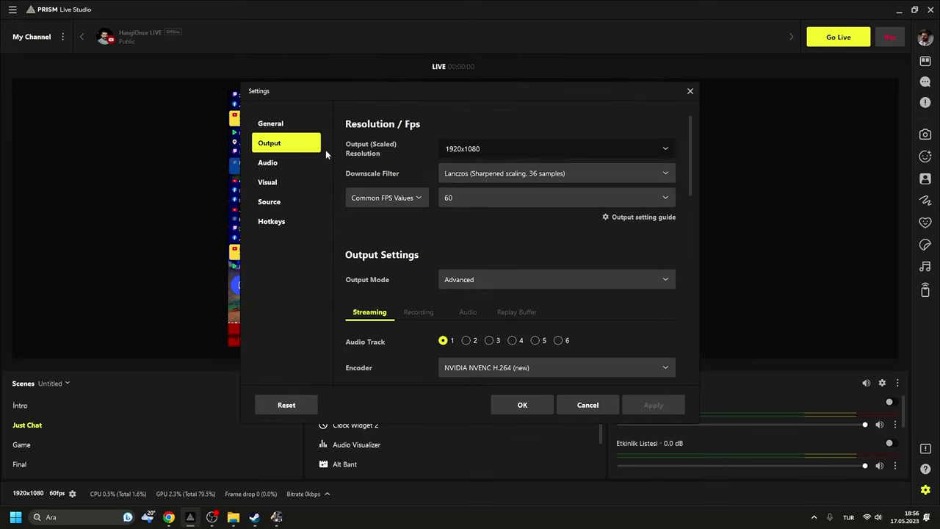
pyautogui.click(269, 184)
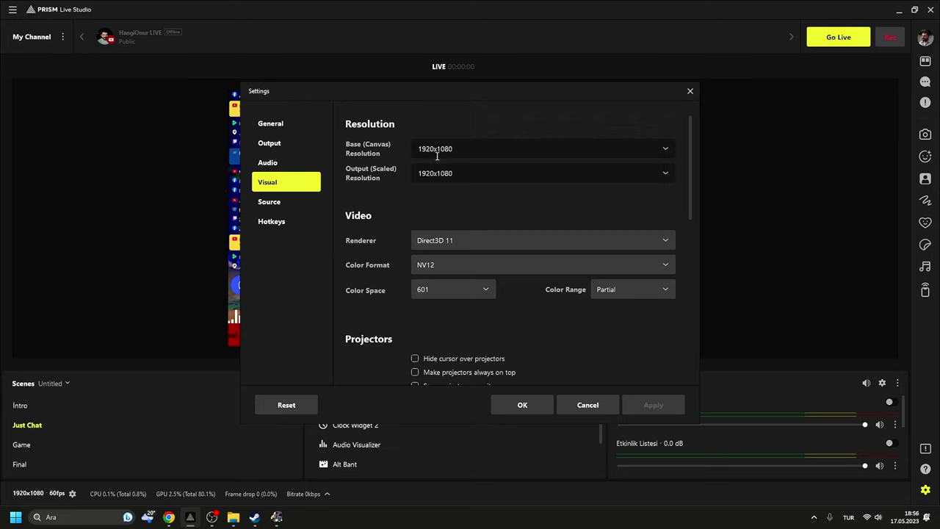
pyautogui.click(270, 145)
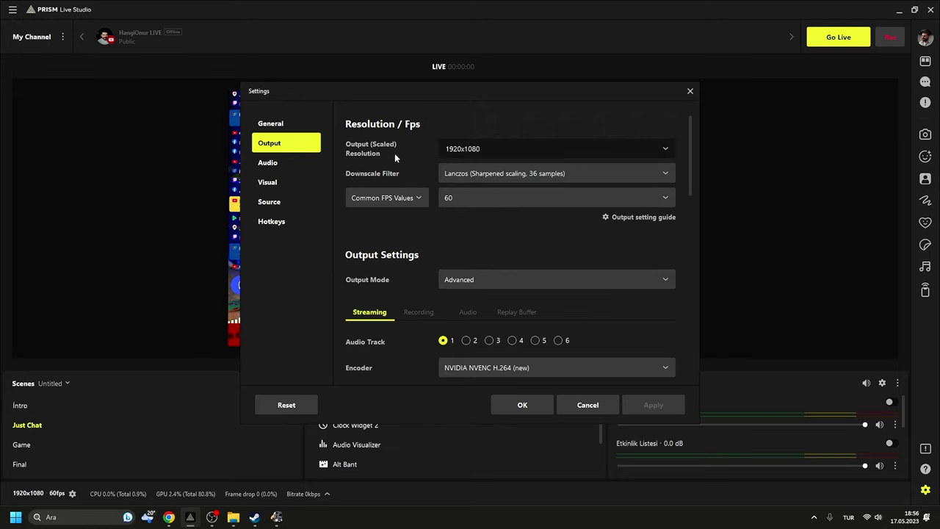
pyautogui.click(269, 184)
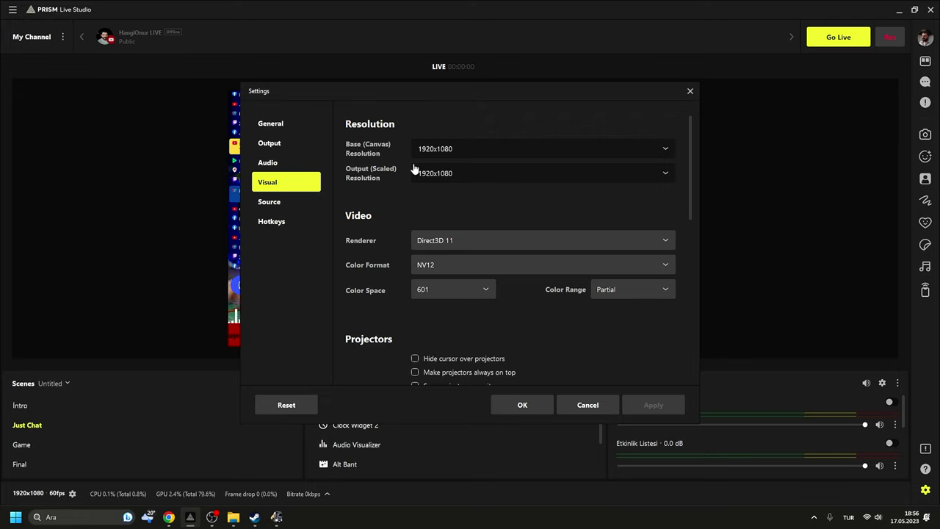
pyautogui.click(307, 144)
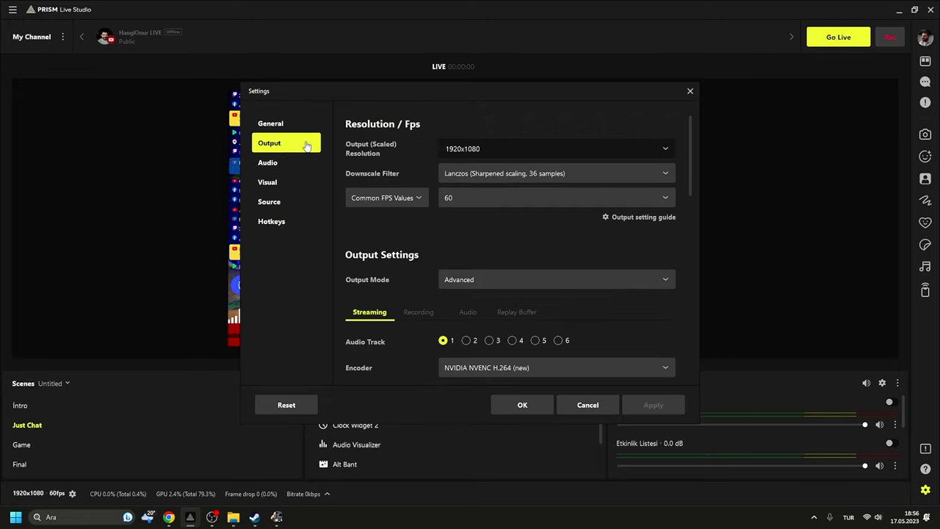
# Review the downscale filter choices in the output settings and select Lanczos (Sharpened scaling, 36 samples).
pyautogui.moveTo(439, 91)
pyautogui.mouseDown()
pyautogui.moveTo(380, 81)
pyautogui.moveTo(450, 84)
pyautogui.mouseUp()
pyautogui.click(459, 171)
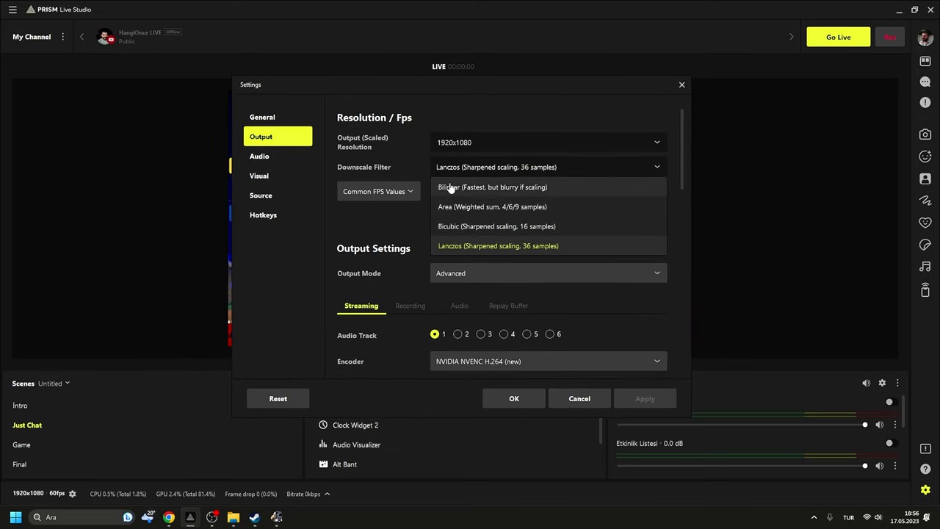
pyautogui.click(426, 157)
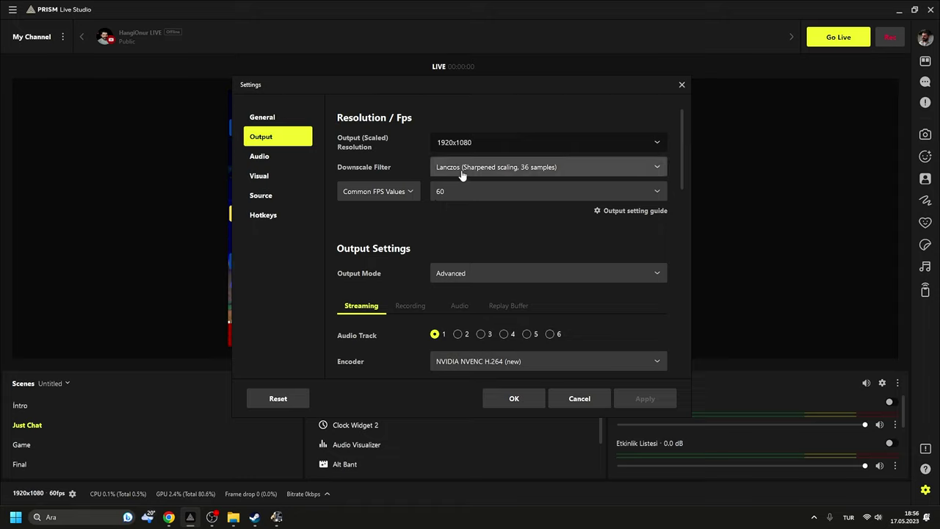
pyautogui.click(463, 178)
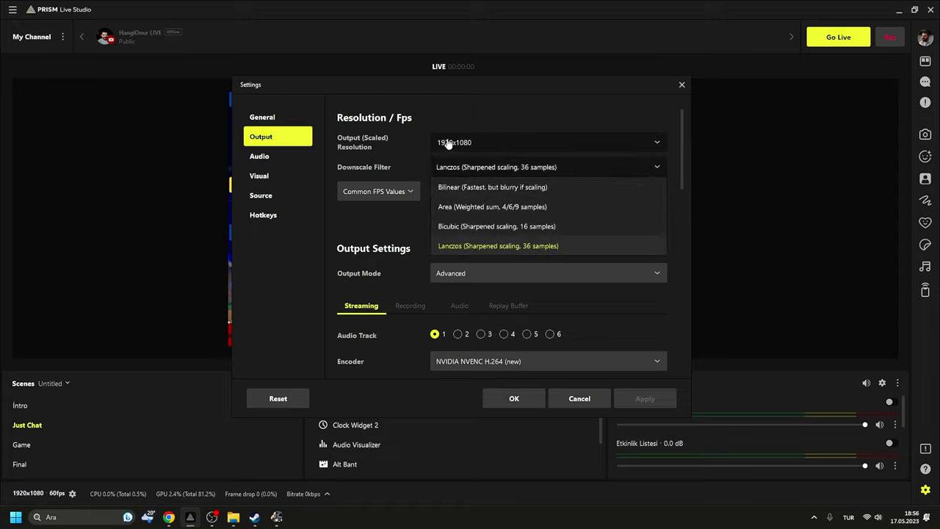
pyautogui.click(445, 140)
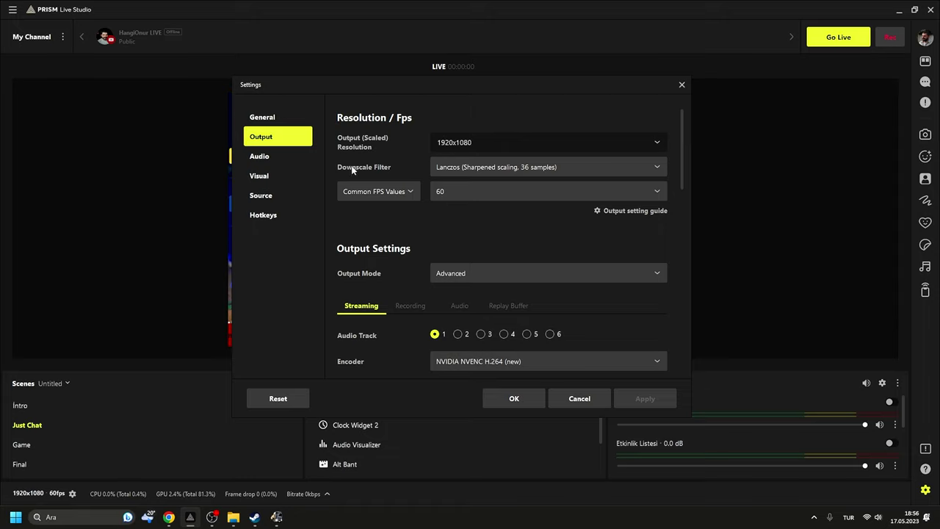
pyautogui.click(466, 170)
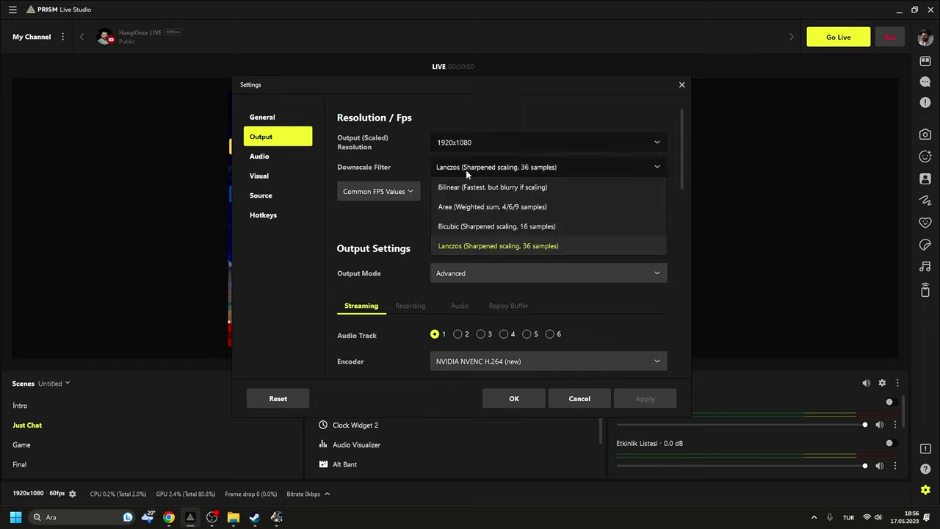
pyautogui.click(478, 246)
# Choose NVIDIA NVENC H.264 (new) as the streaming encoder in the advanced output settings.
pyautogui.scroll(-1, 420, 226)
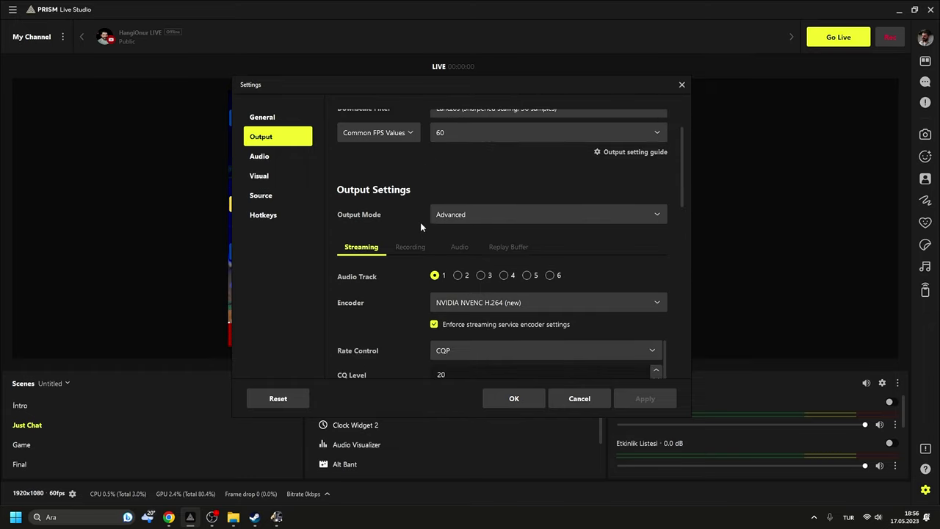
pyautogui.scroll(-1, 379, 250)
pyautogui.scroll(-1, 395, 286)
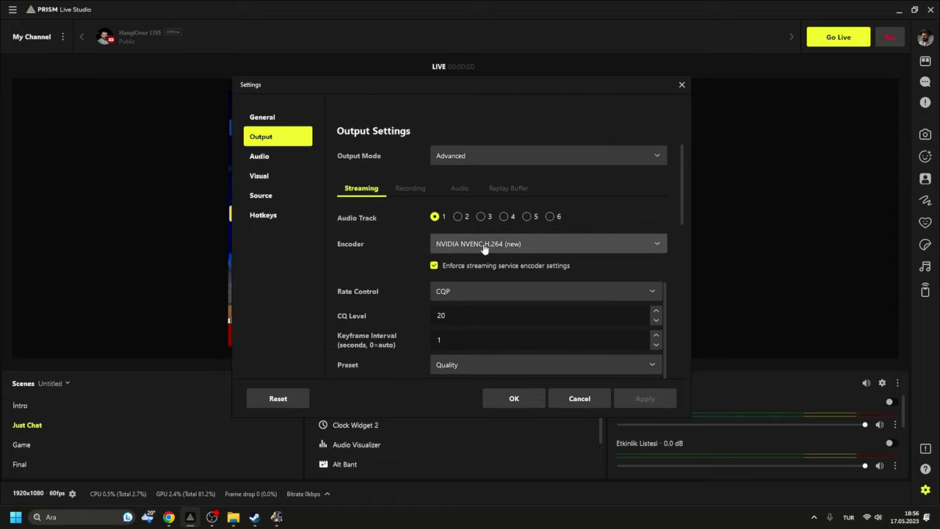
pyautogui.click(484, 249)
pyautogui.click(493, 266)
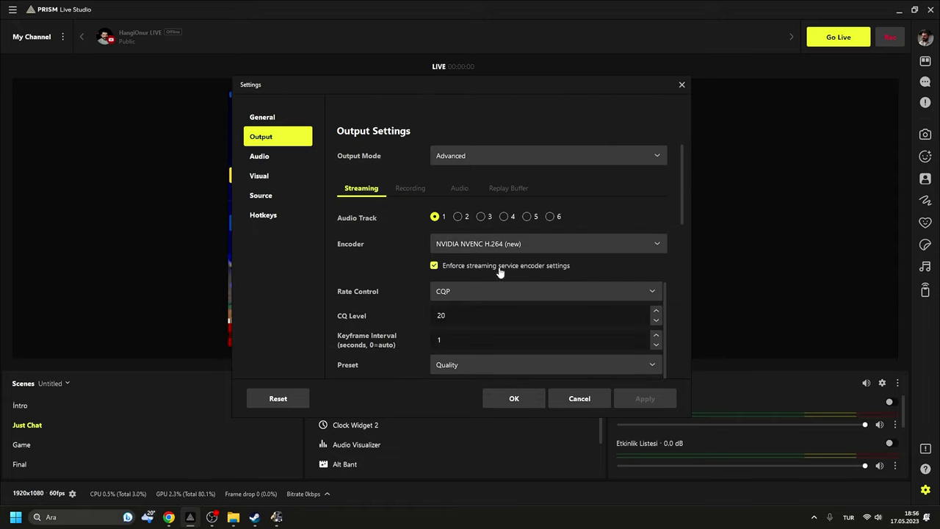
# Set the streaming rate control to CBR with a bitrate of 6000 Kbps.
pyautogui.scroll(-2, 389, 286)
pyautogui.click(455, 237)
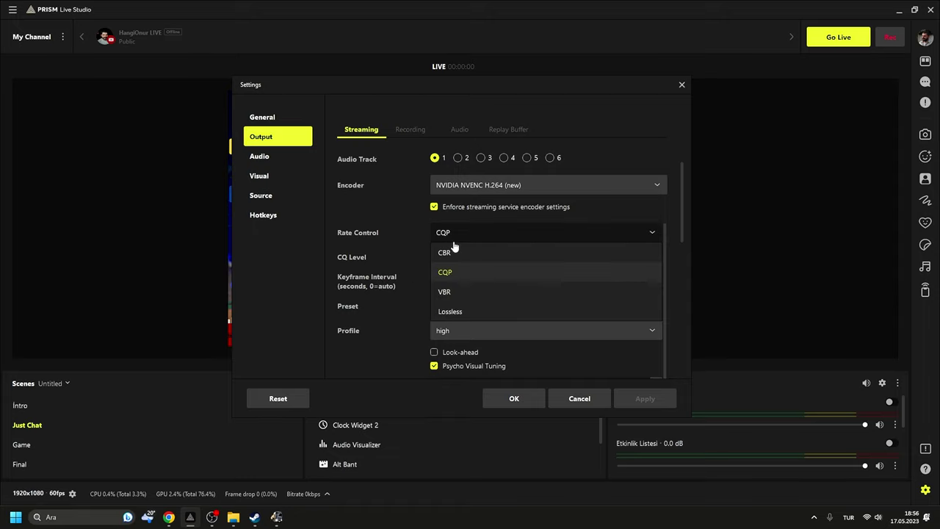
pyautogui.click(455, 251)
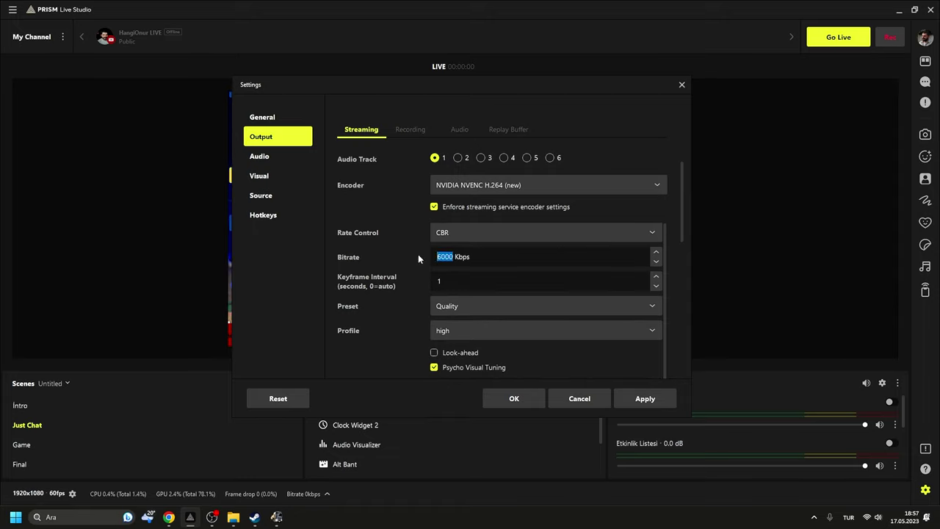
pyautogui.click(443, 256)
# Set the keyframe interval to 2 seconds and choose the Quality preset and the high profile.
pyautogui.scroll(-1, 430, 282)
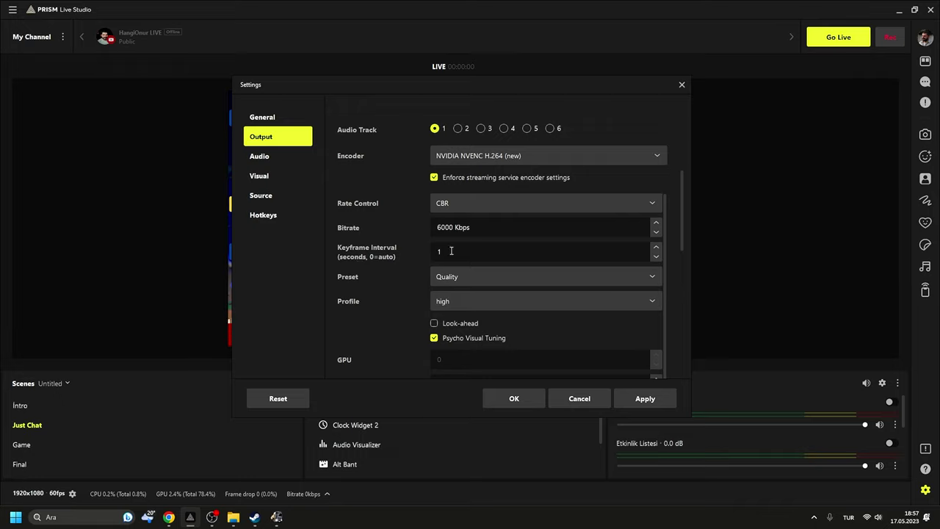
pyautogui.write('2')
pyautogui.click(442, 276)
pyautogui.click(474, 319)
pyautogui.click(474, 307)
pyautogui.click(461, 329)
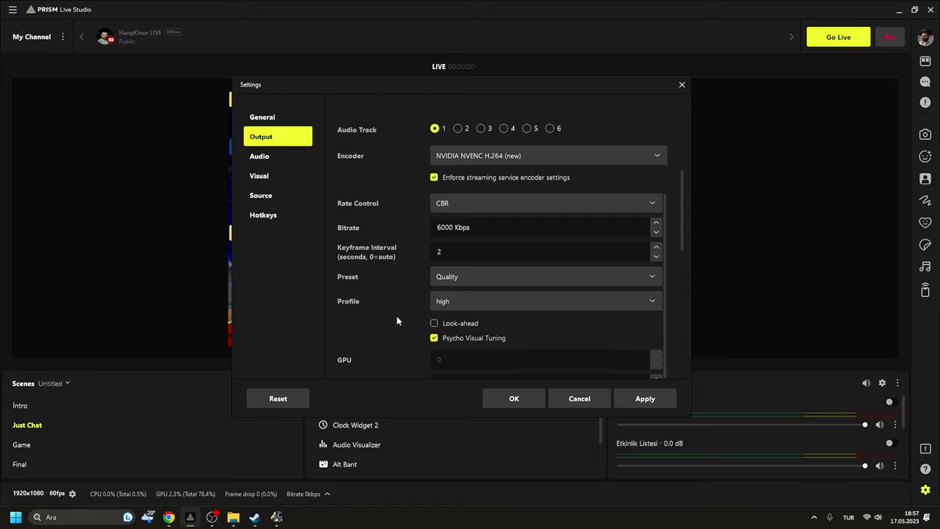